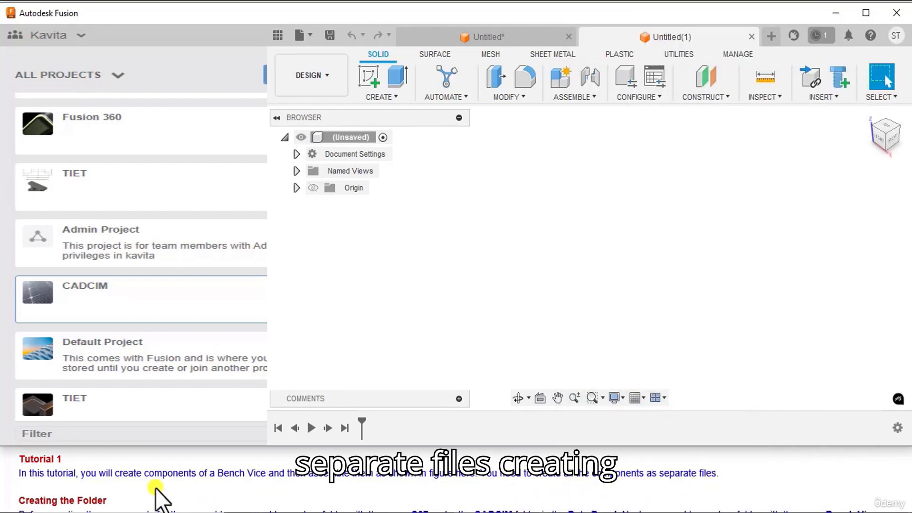
Step: Open the CADCIM project in the data panel and create a new folder with the default name
scroll(143, 489, down, 1)
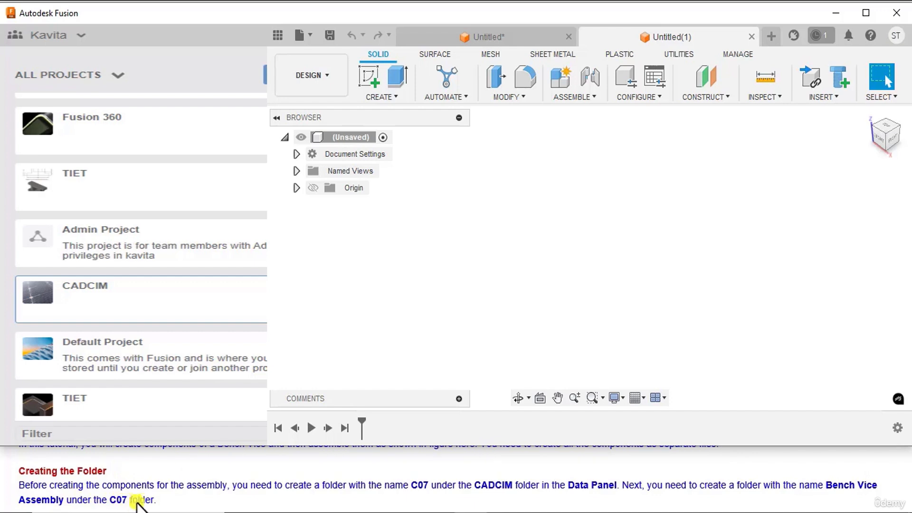
scroll(157, 498, down, 1)
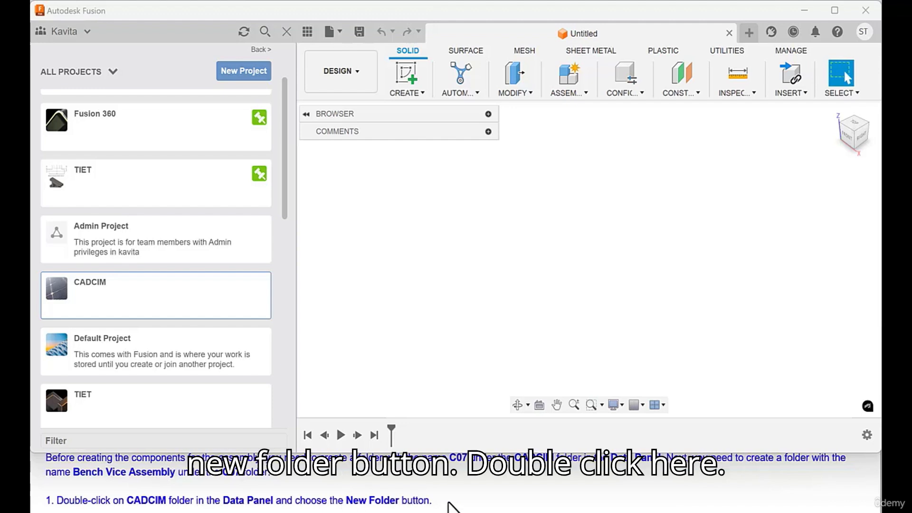
double_click(203, 300)
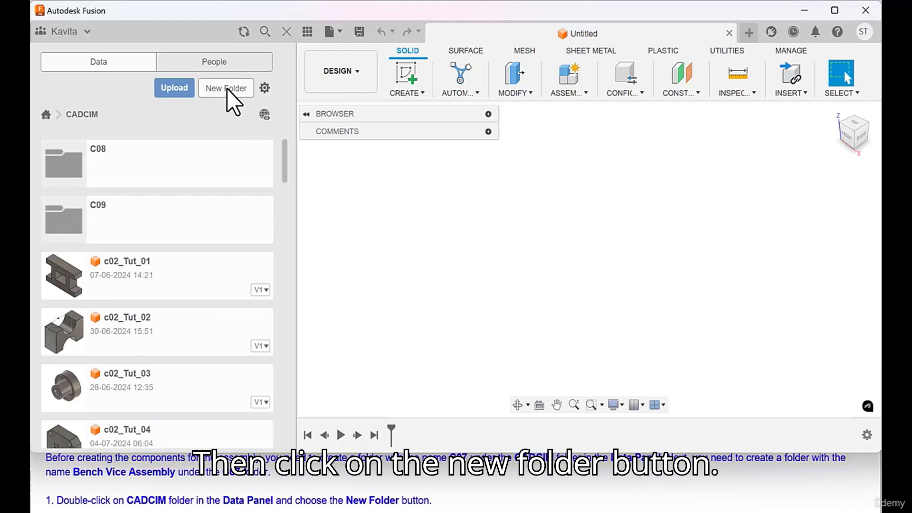
click(226, 90)
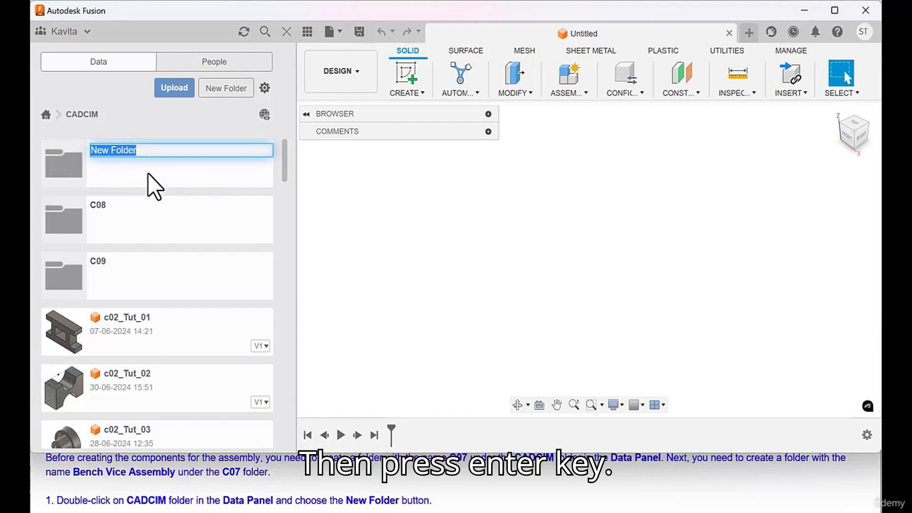
key(Return)
Step: Rename the new folder in the CADCIM project as c07
scroll(246, 481, down, 1)
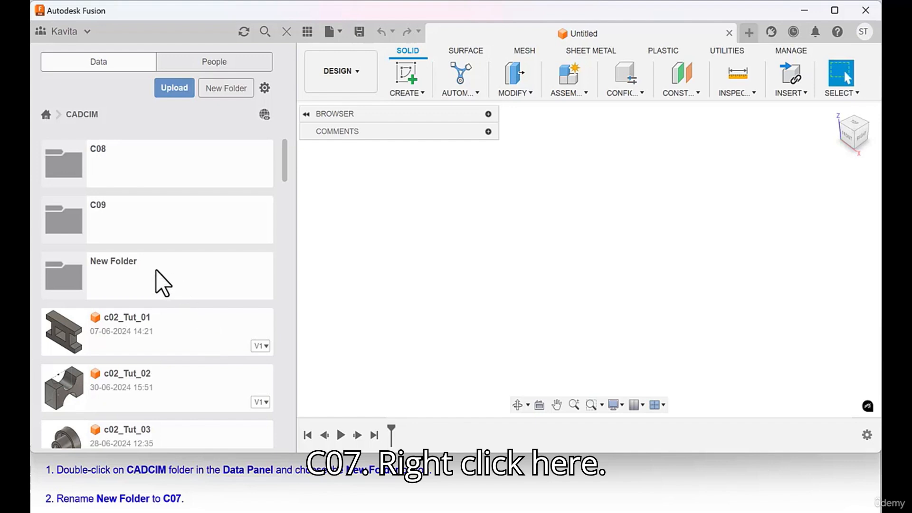
right_click(109, 274)
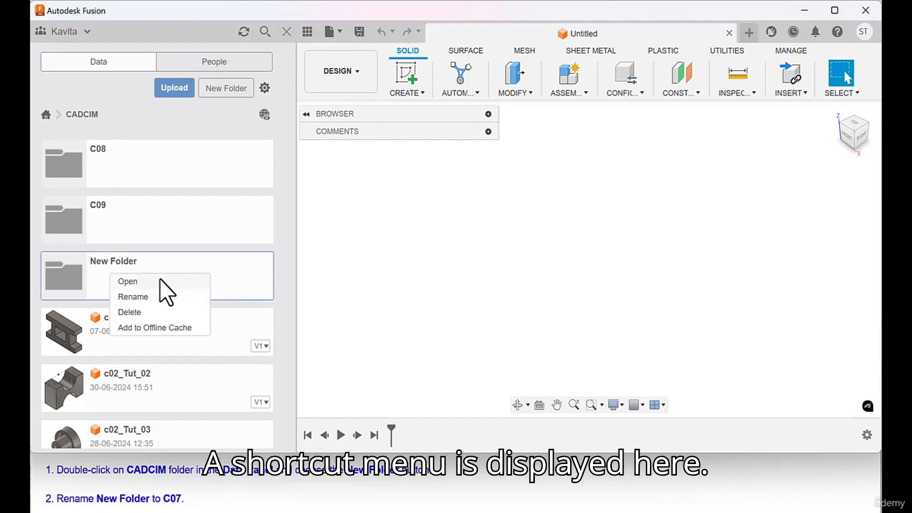
click(139, 297)
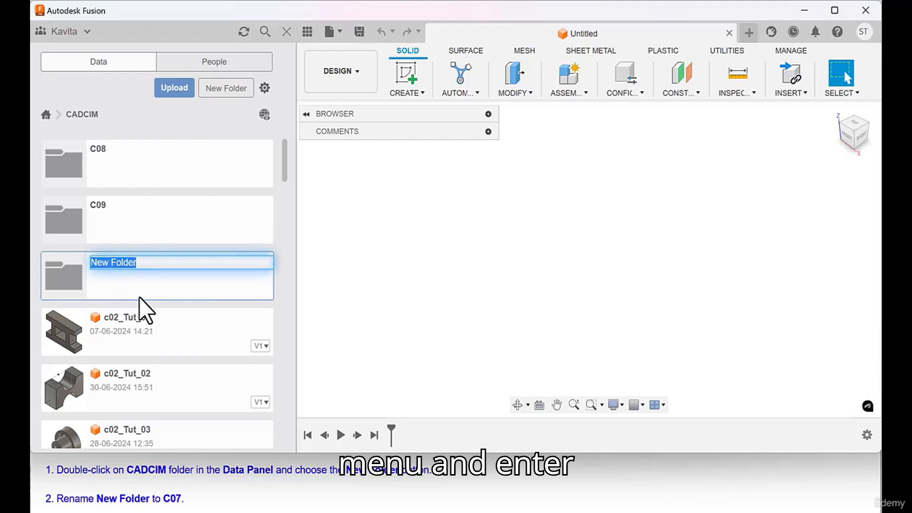
text(c07)
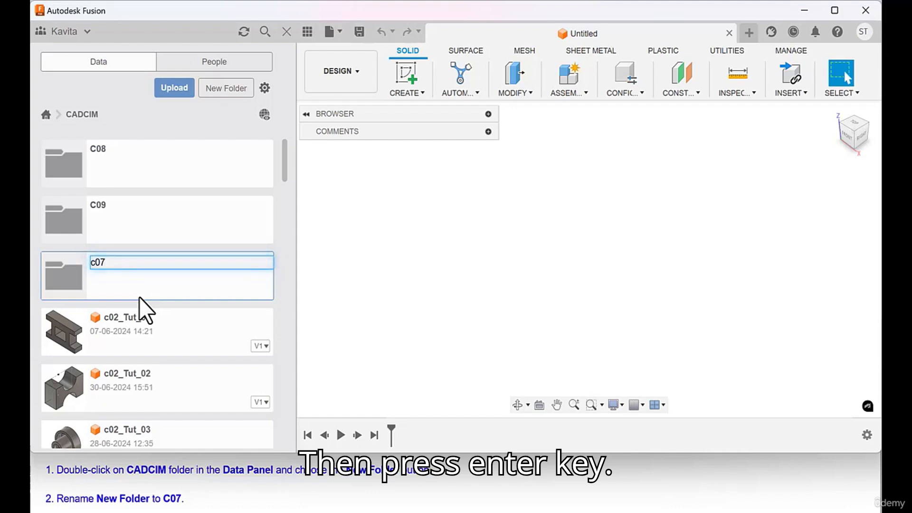
key(Return)
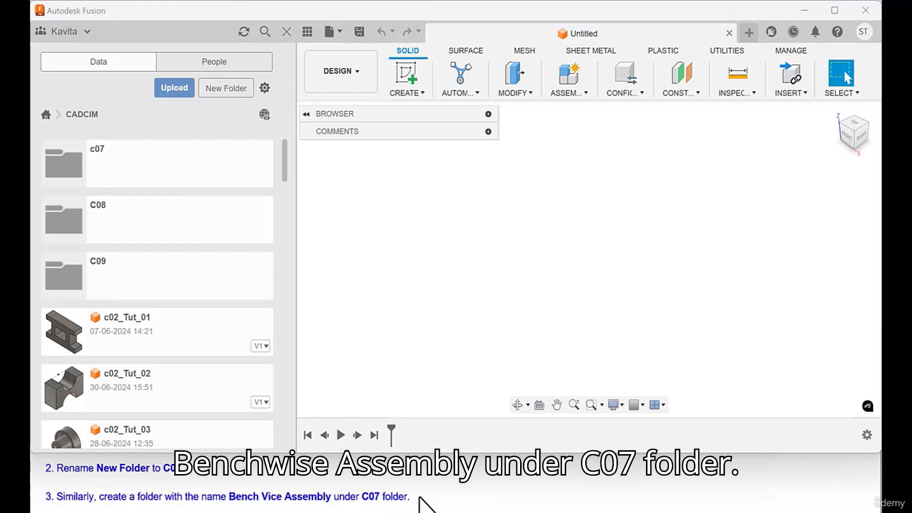
Step: Open the c07 folder and create a subfolder named Bench Vice Assembly in it
double_click(65, 167)
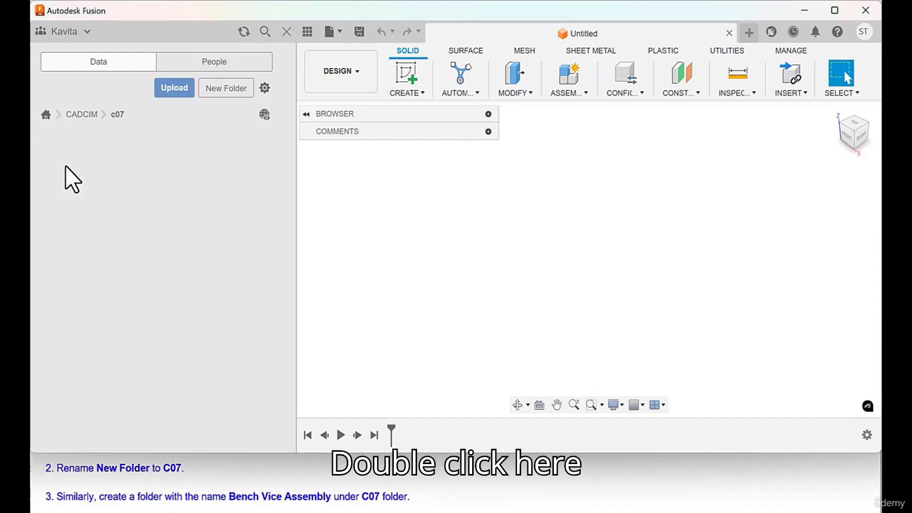
click(219, 90)
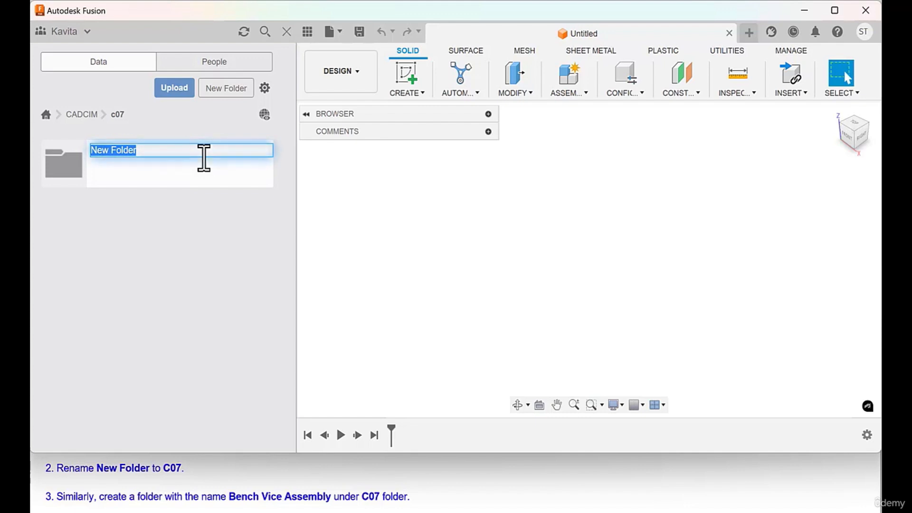
text(Be)
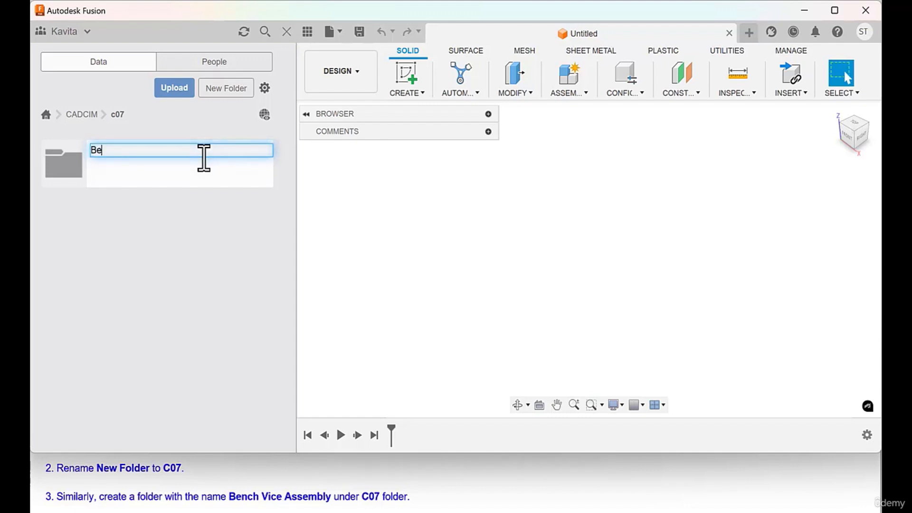
text(nch )
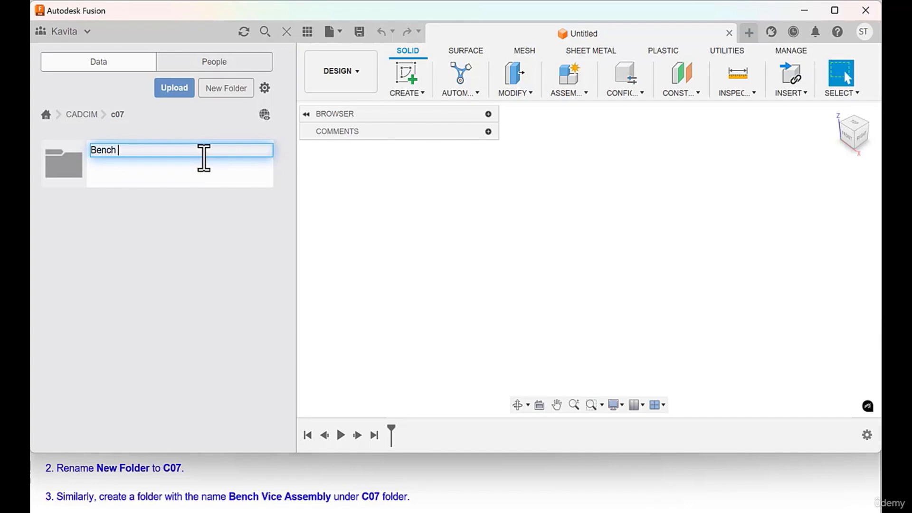
text(Vice )
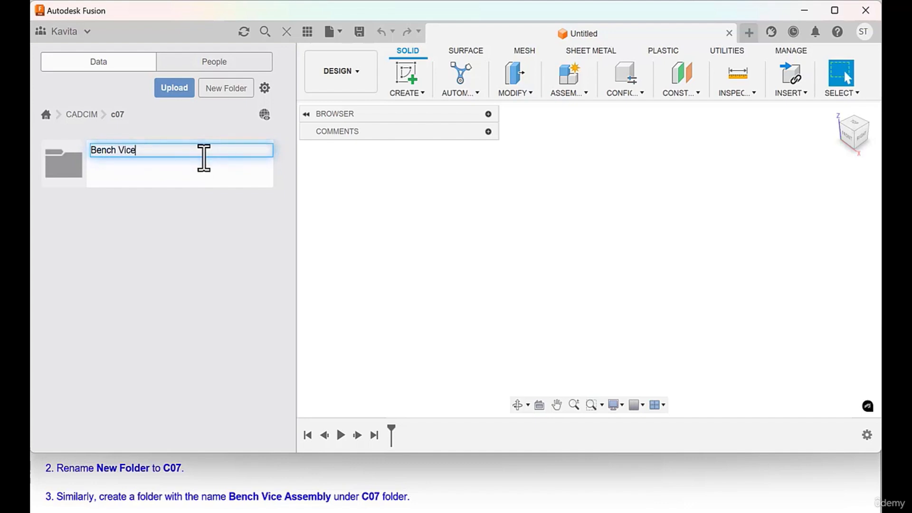
text(Asse)
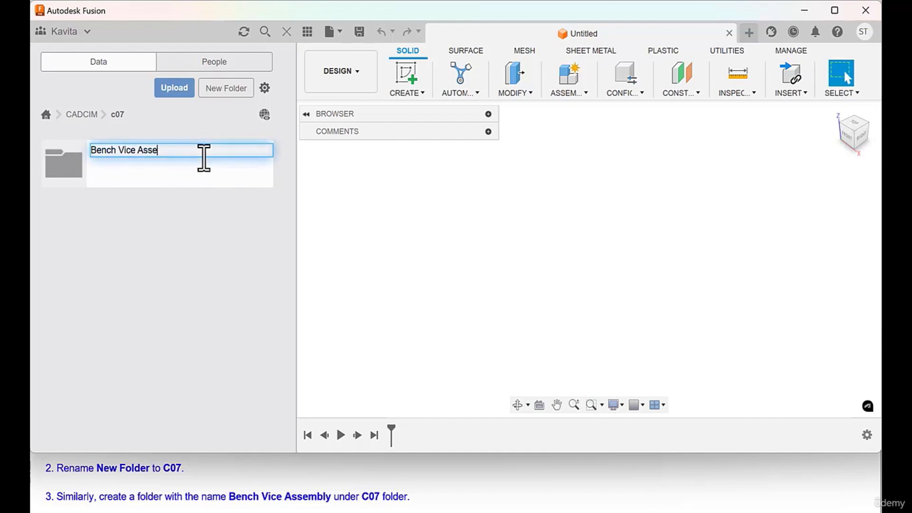
text(mbl)
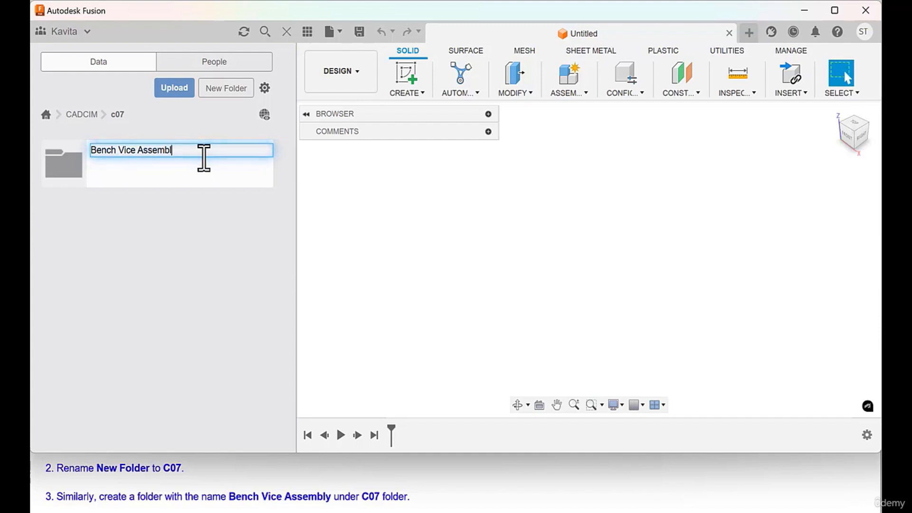
text(y)
key(Return)
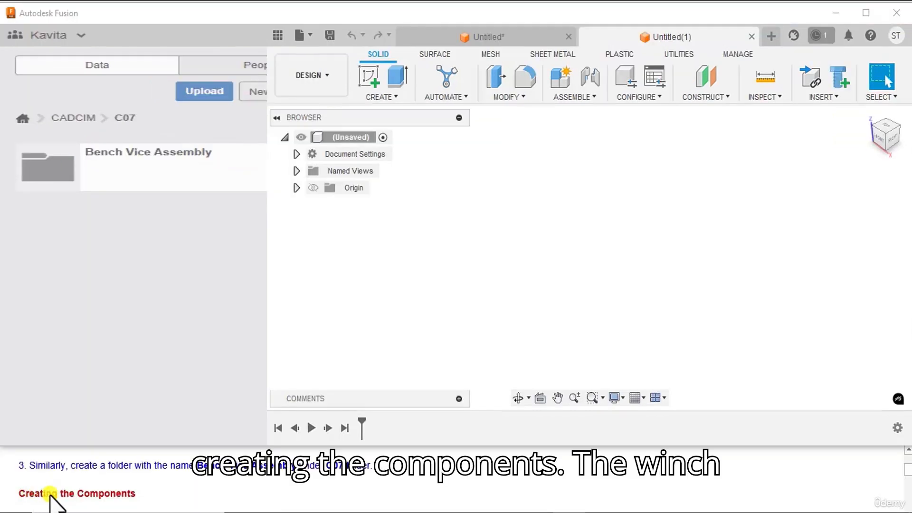
Step: Read the instructions for creating the base component and switch to the other open design, which holds the base model
scroll(127, 499, down, 1)
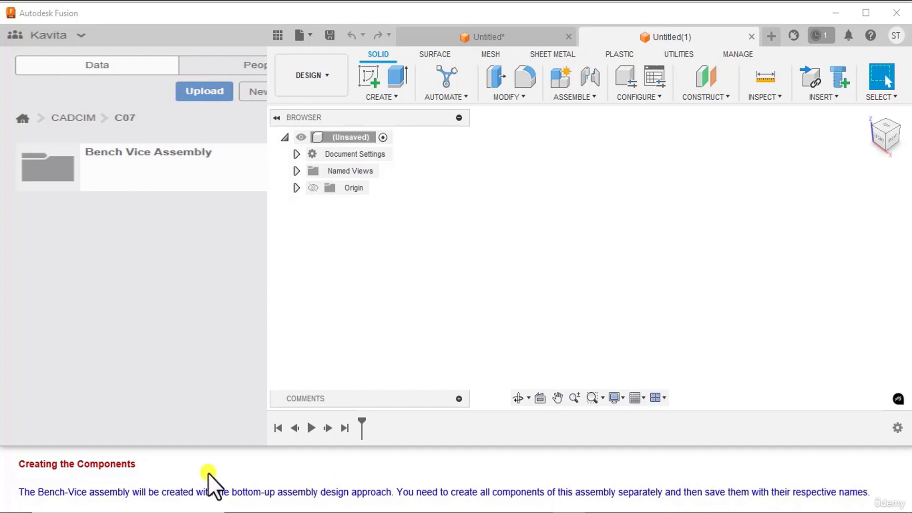
scroll(208, 473, down, 1)
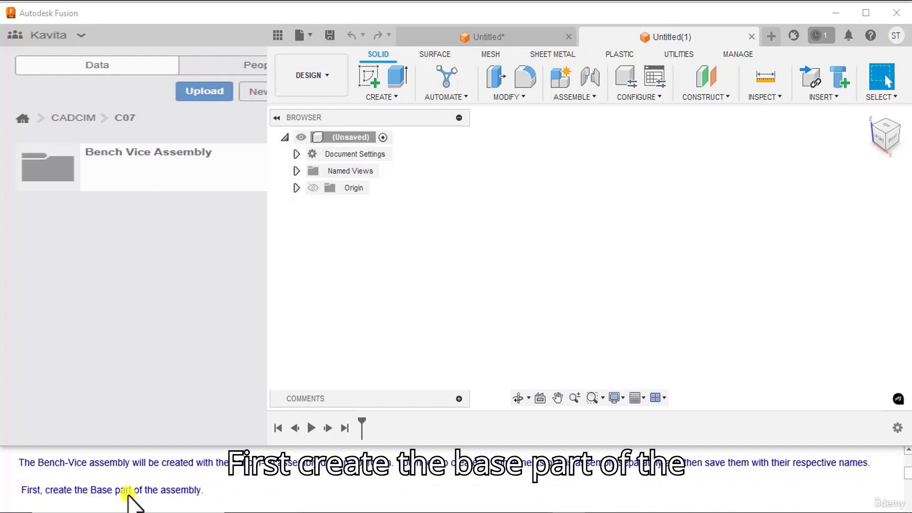
scroll(259, 494, down, 1)
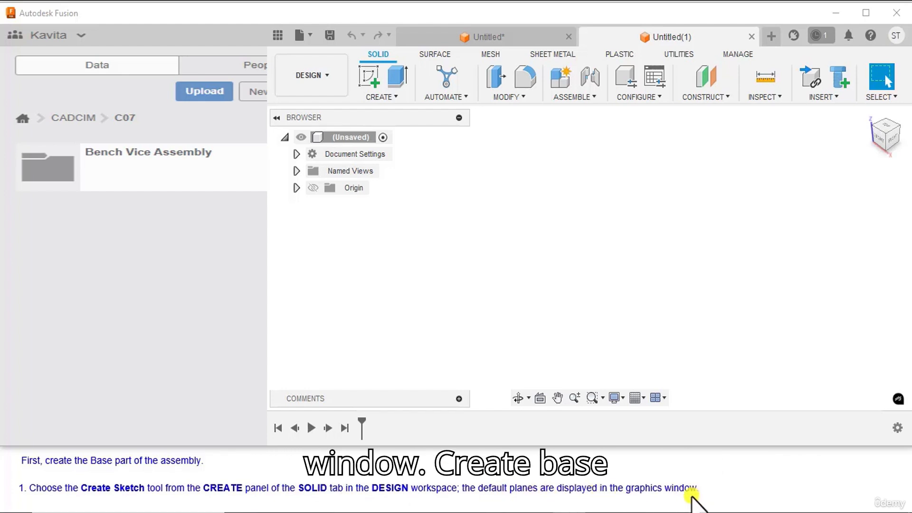
scroll(691, 495, down, 1)
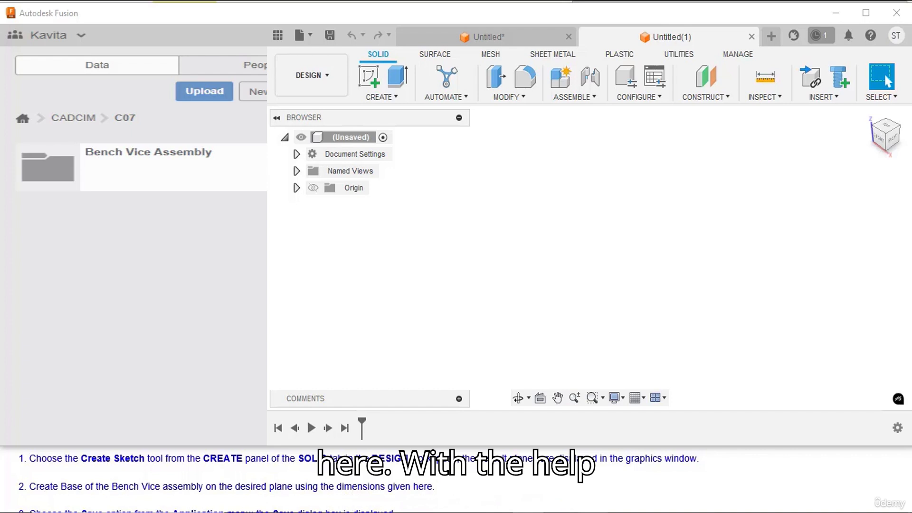
click(556, 512)
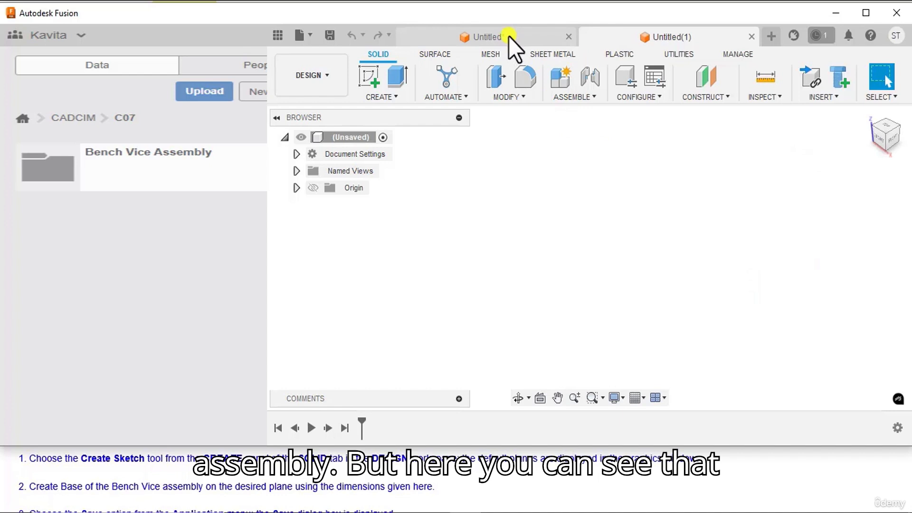
click(508, 36)
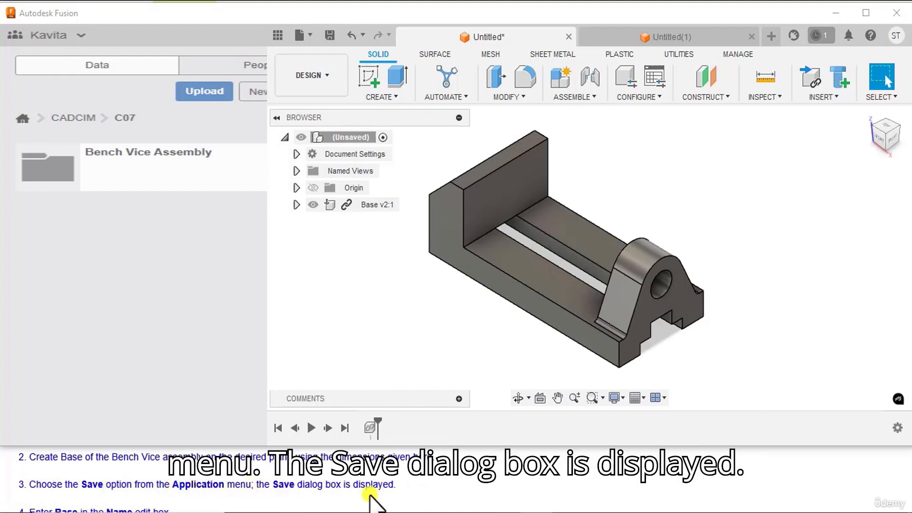
Step: Start saving the base design and enter Base as its name
click(311, 37)
click(321, 168)
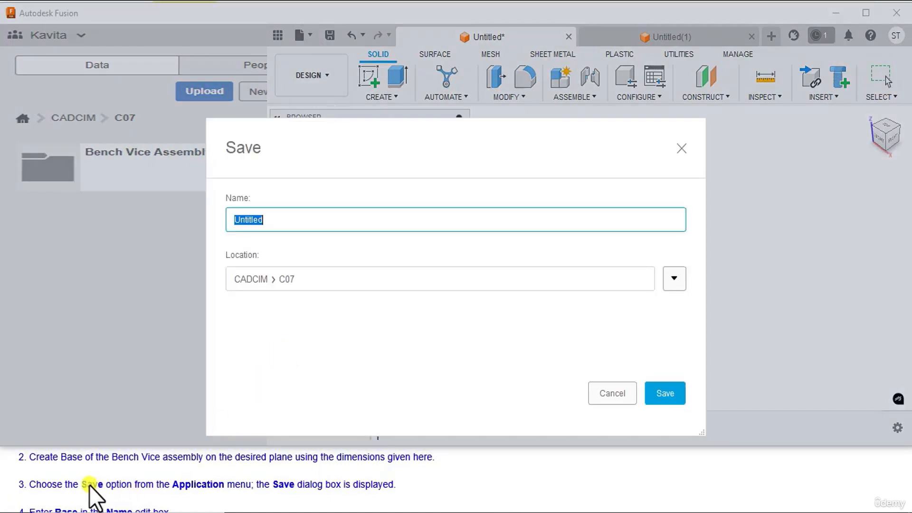
scroll(88, 490, down, 1)
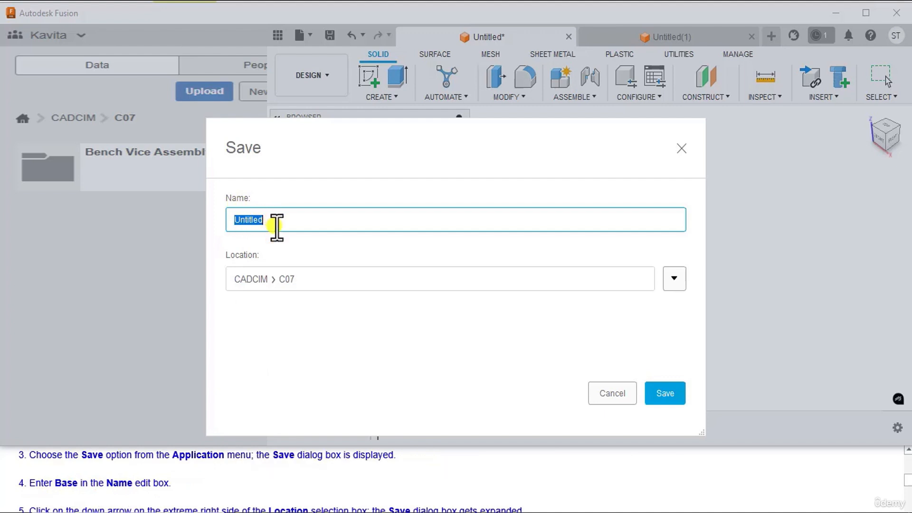
text(B)
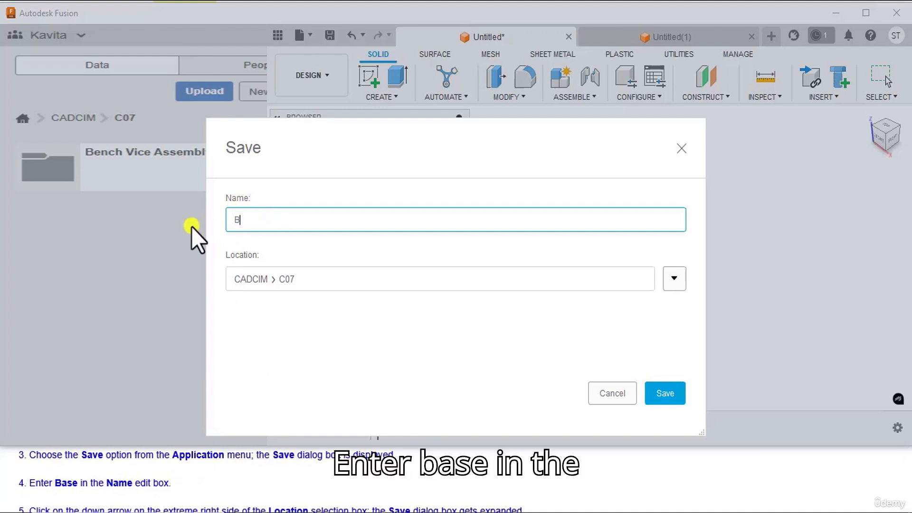
text(ase)
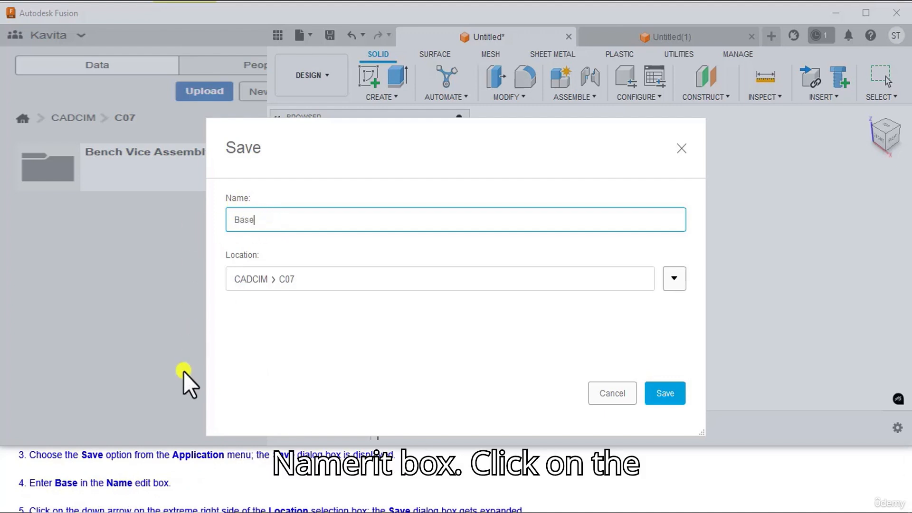
scroll(128, 498, down, 1)
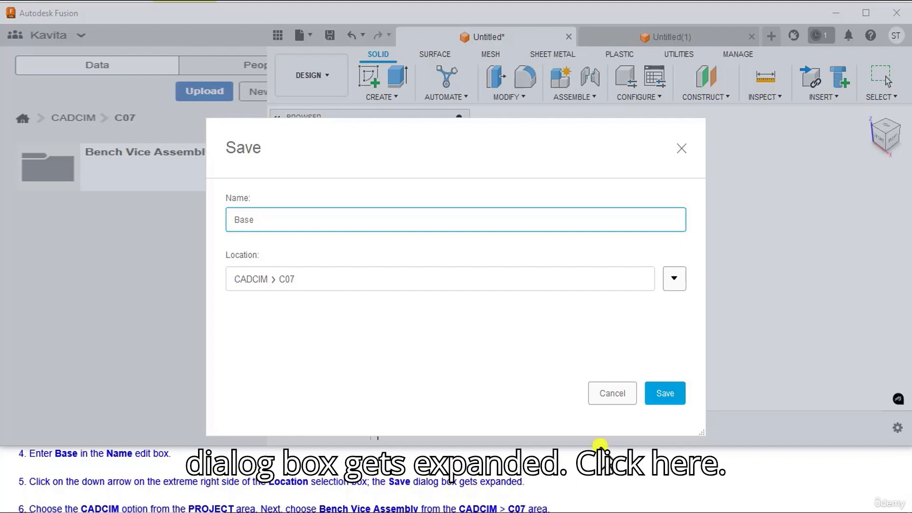
Step: Choose the Bench Vice Assembly folder under CADCIM > C07 as the location and save the design
click(671, 283)
drag(564, 173, 742, 51)
scroll(63, 483, down, 1)
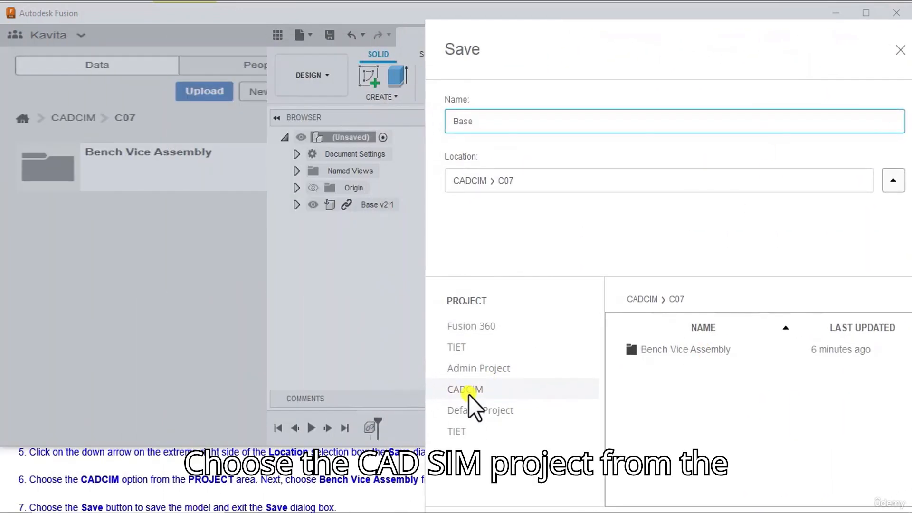
click(469, 393)
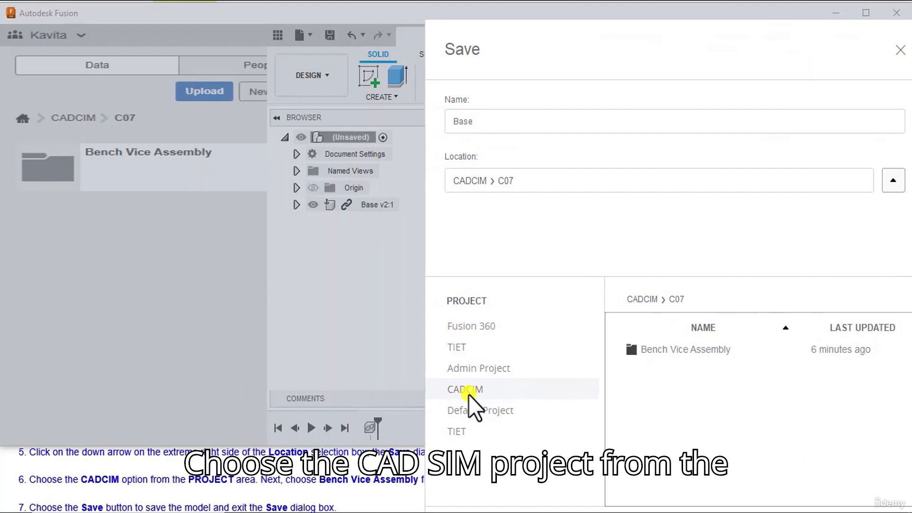
click(656, 349)
scroll(47, 498, down, 1)
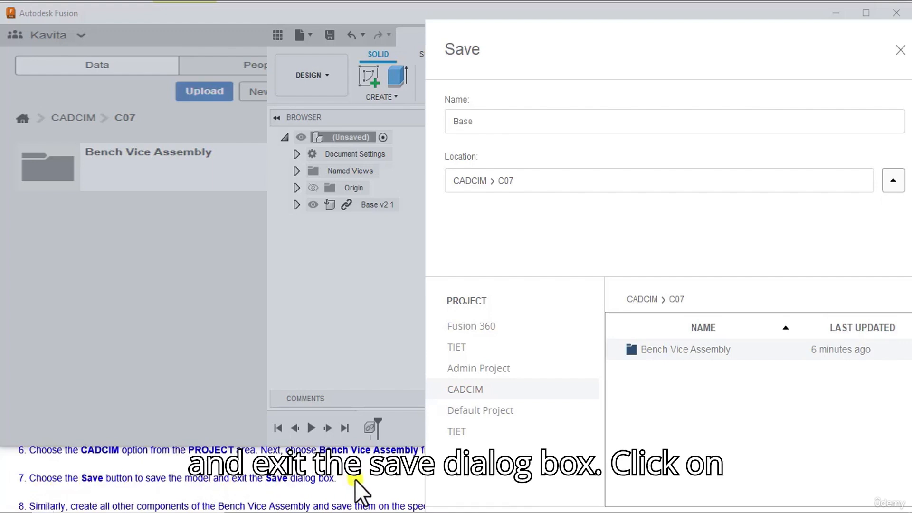
drag(475, 55, 129, 10)
click(545, 501)
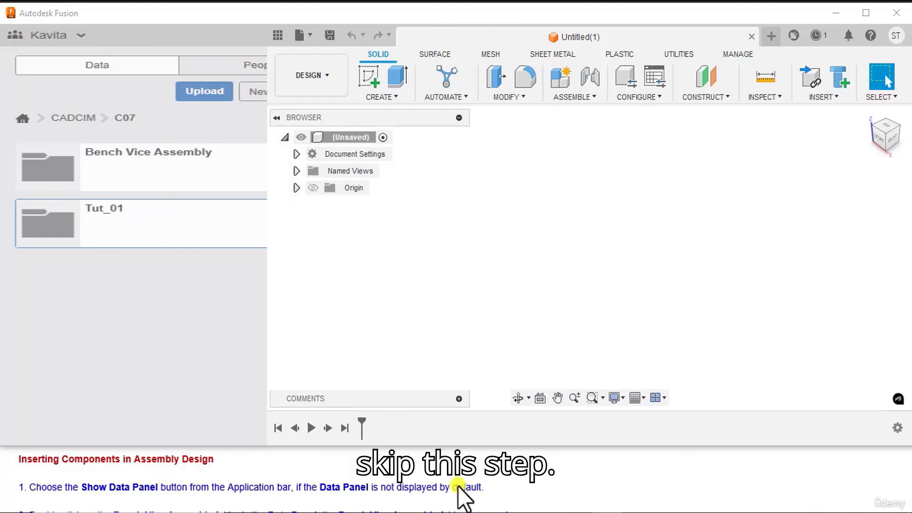
Step: Open the Bench Vice Assembly folder inside C07 to access its component files
scroll(50, 494, down, 1)
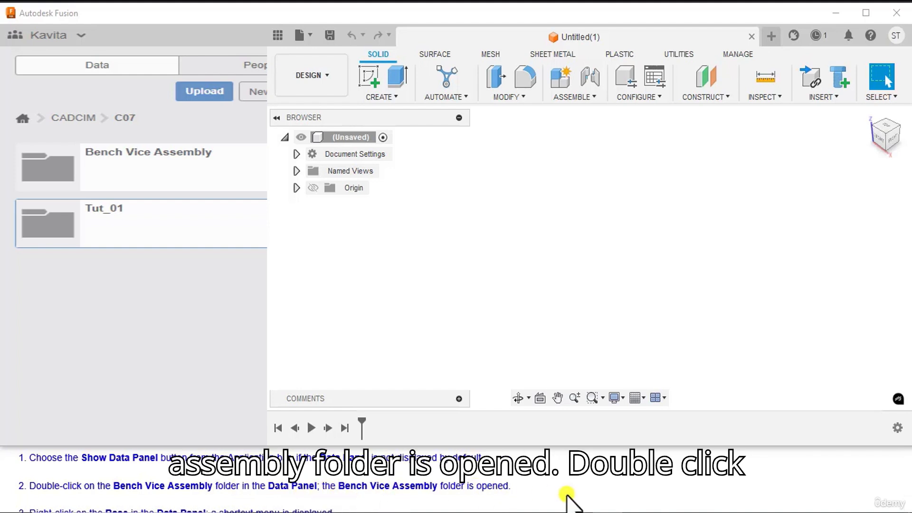
double_click(104, 161)
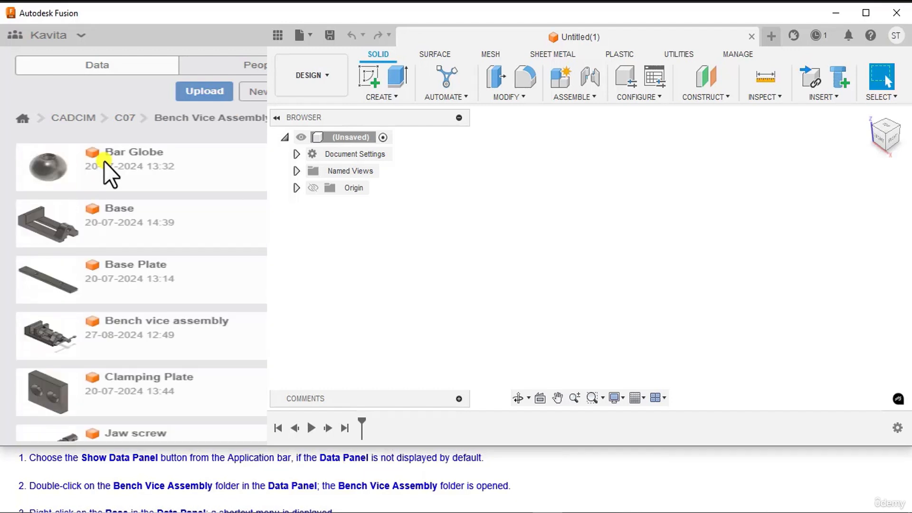
scroll(96, 478, down, 1)
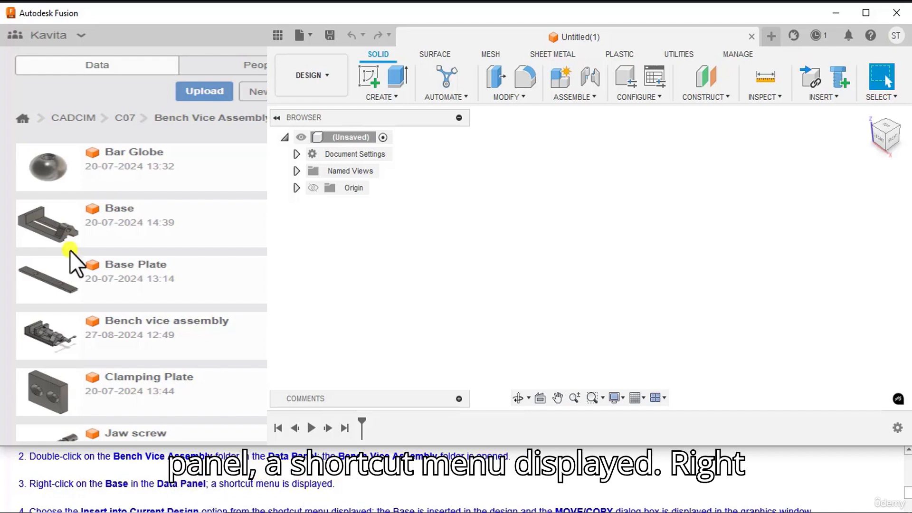
Step: Insert the Base component from the Bench Vice Assembly folder into the current unsaved design, keeping its default location
right_click(103, 218)
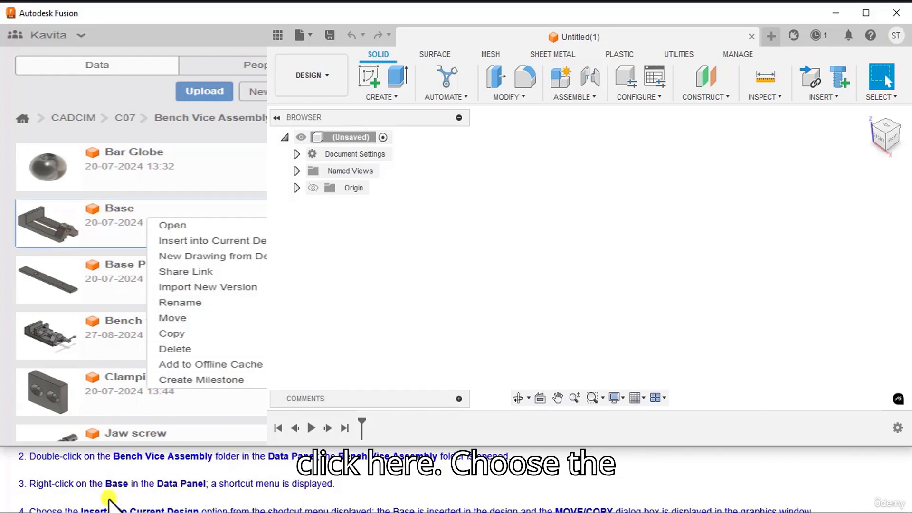
scroll(109, 499, down, 1)
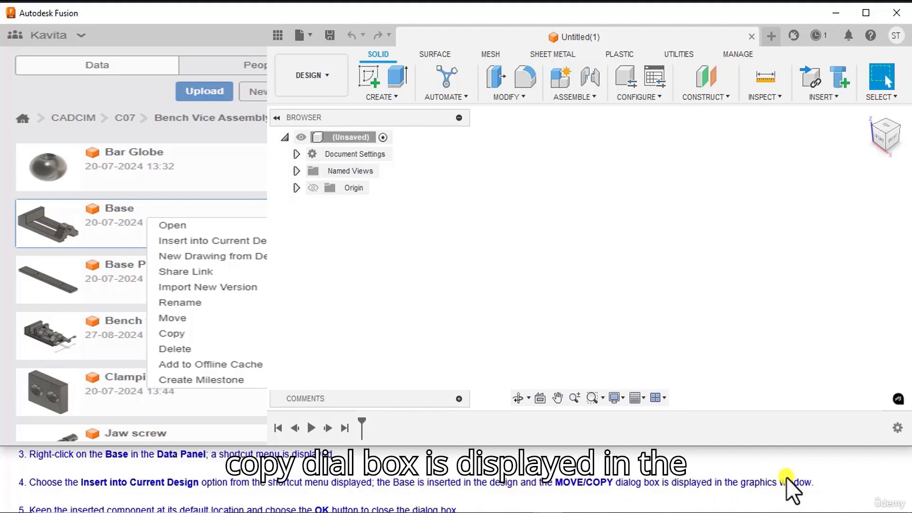
click(205, 243)
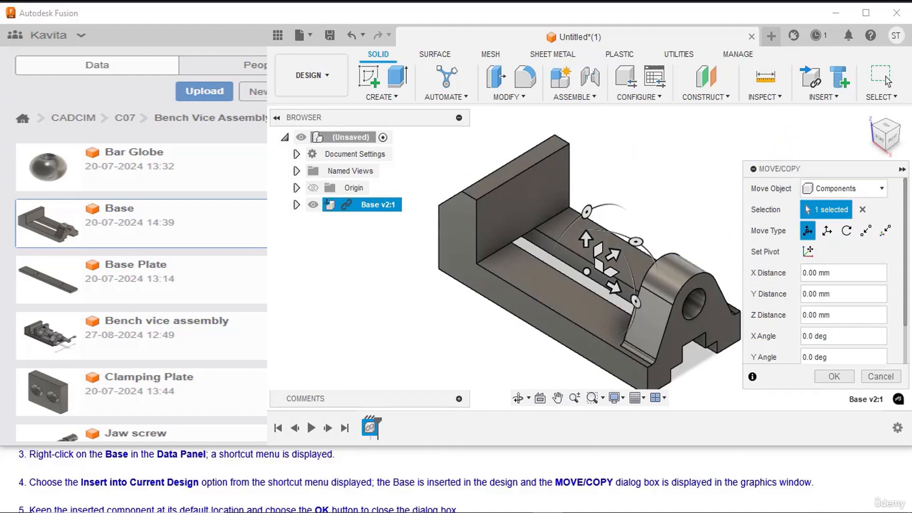
scroll(33, 491, down, 1)
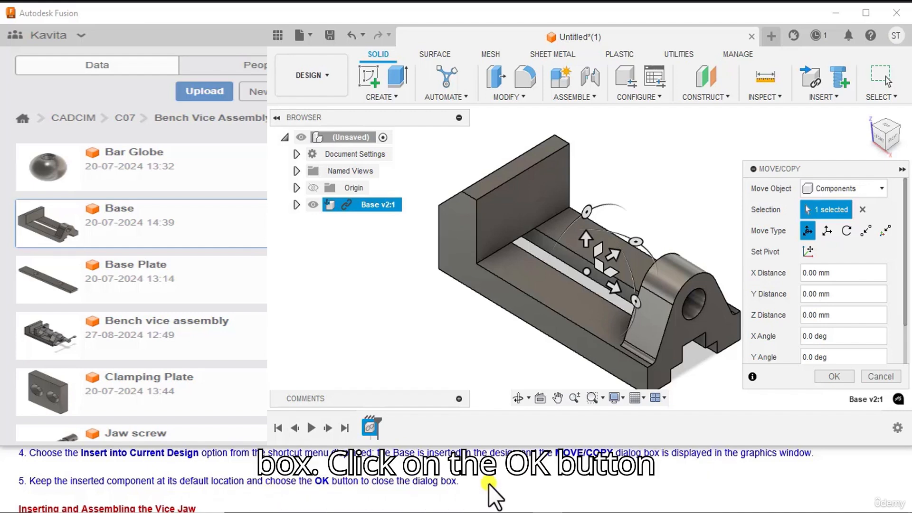
click(844, 377)
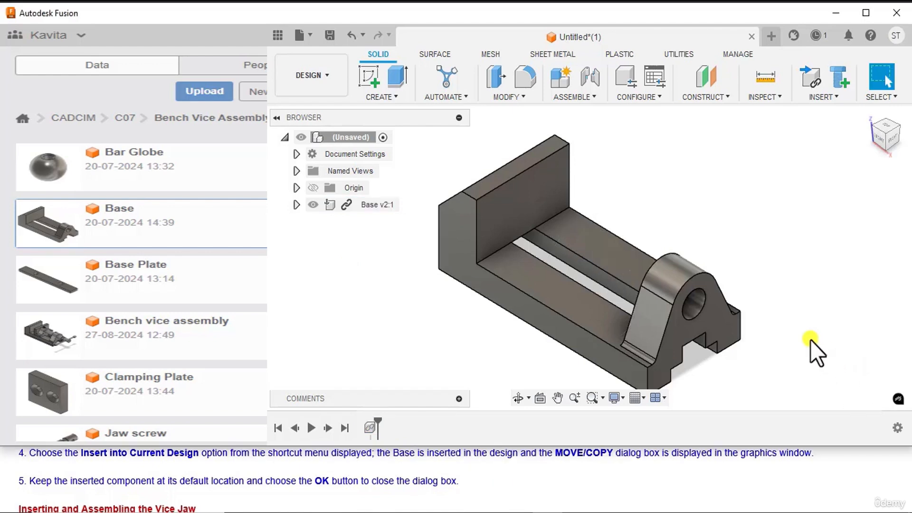
middle_drag(810, 340, 809, 316)
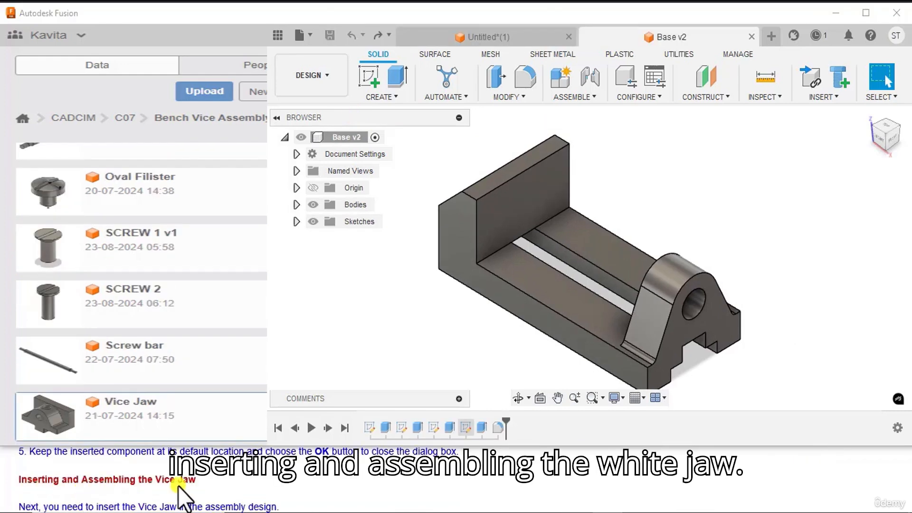
Step: Insert the Vice Jaw component from the Bench Vice Assembly folder into the open Base v2 design
scroll(229, 485, down, 1)
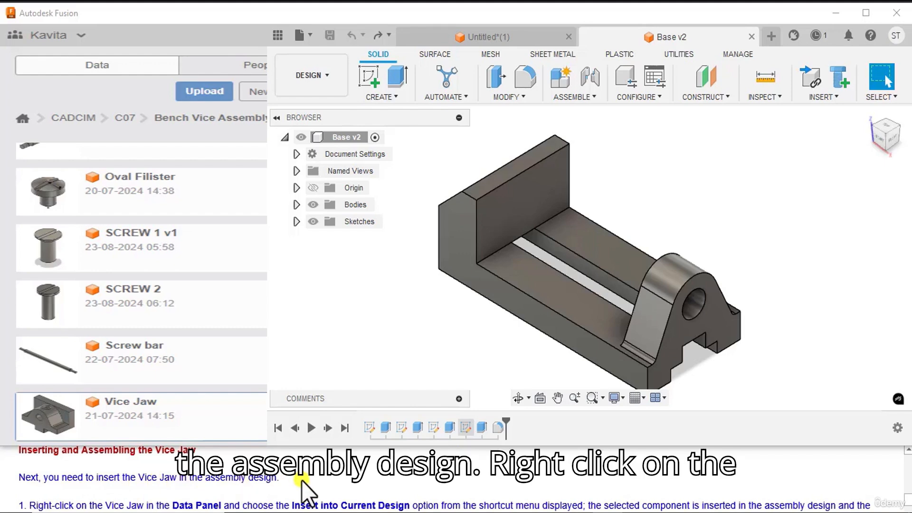
scroll(301, 480, down, 2)
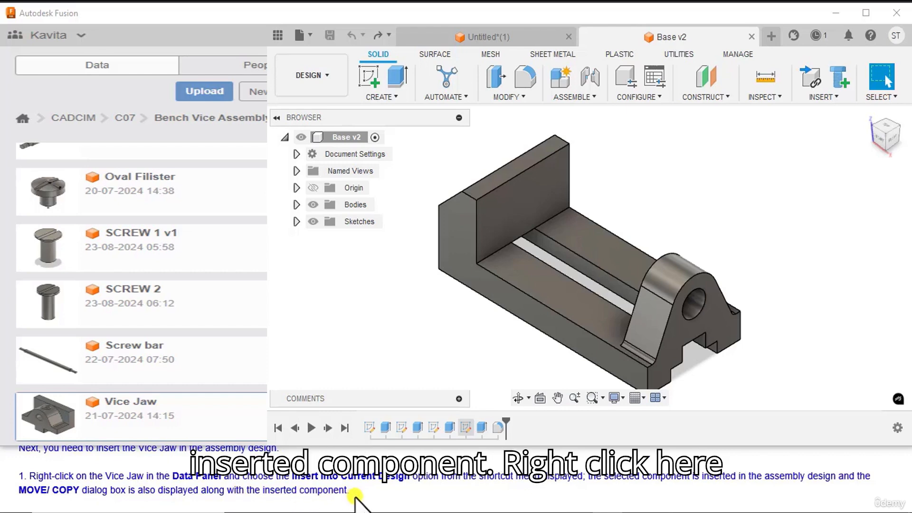
right_click(139, 423)
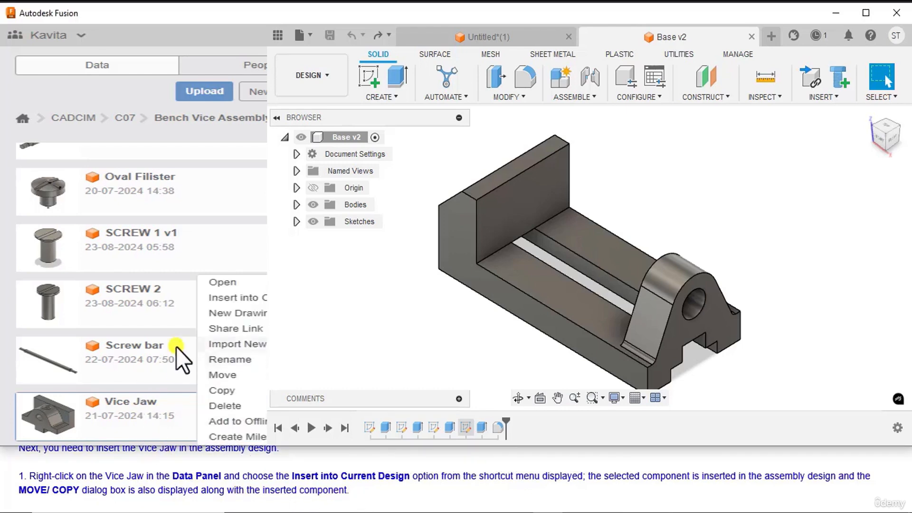
click(206, 299)
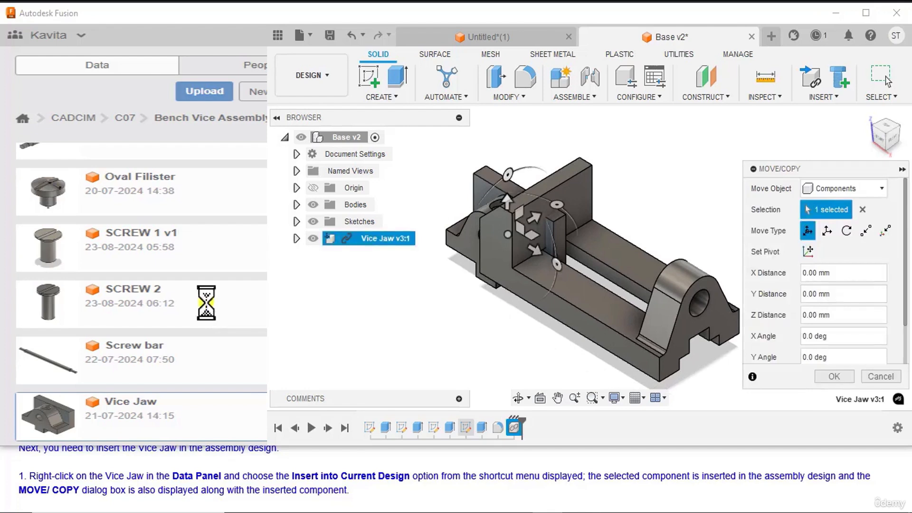
Step: Rotate the inserted Vice Jaw by a Z angle of 90 degrees and accept the move
scroll(115, 490, down, 1)
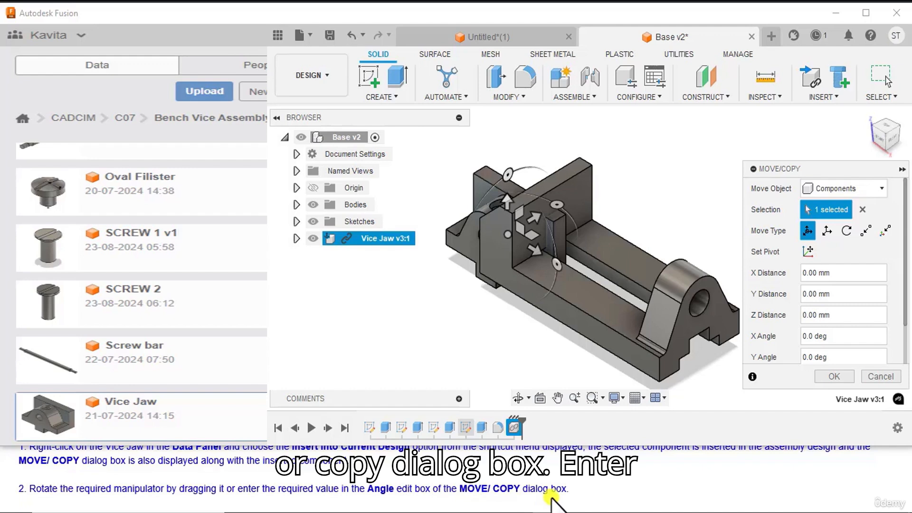
scroll(850, 323, down, 2)
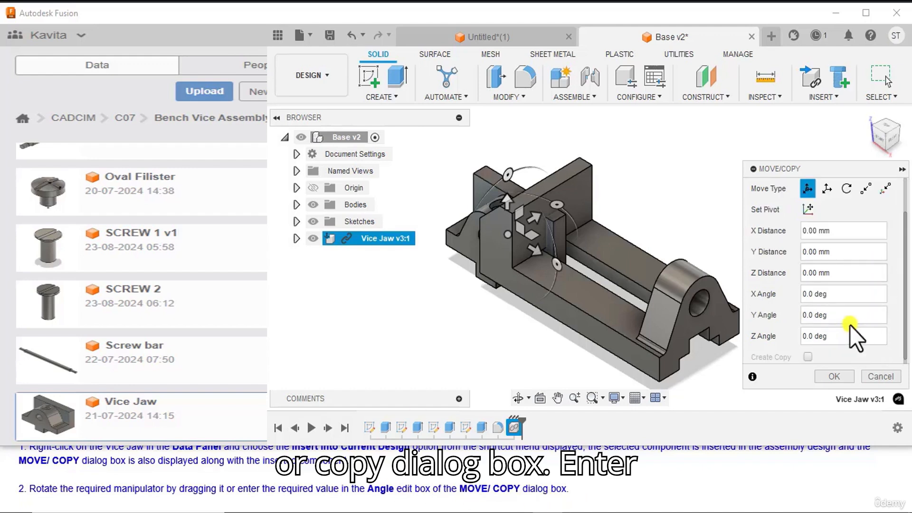
click(798, 335)
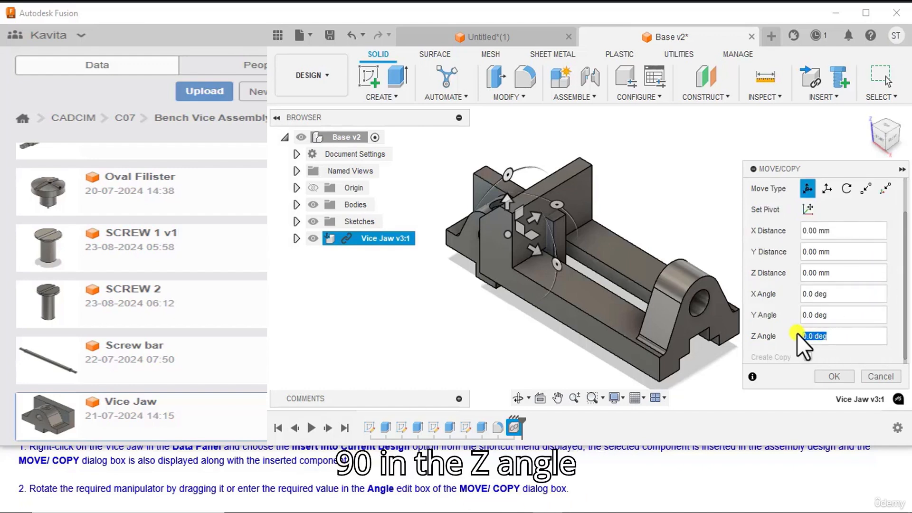
key(BackSpace)
text(90)
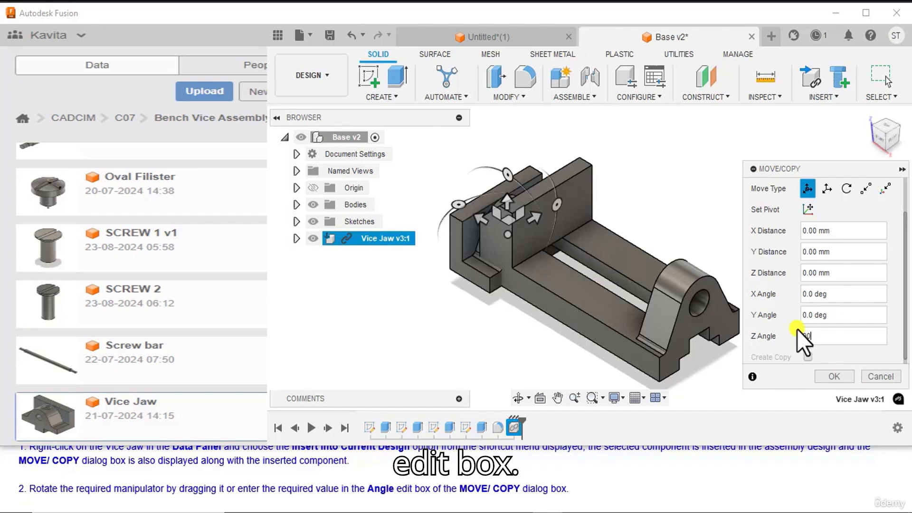
scroll(80, 486, down, 1)
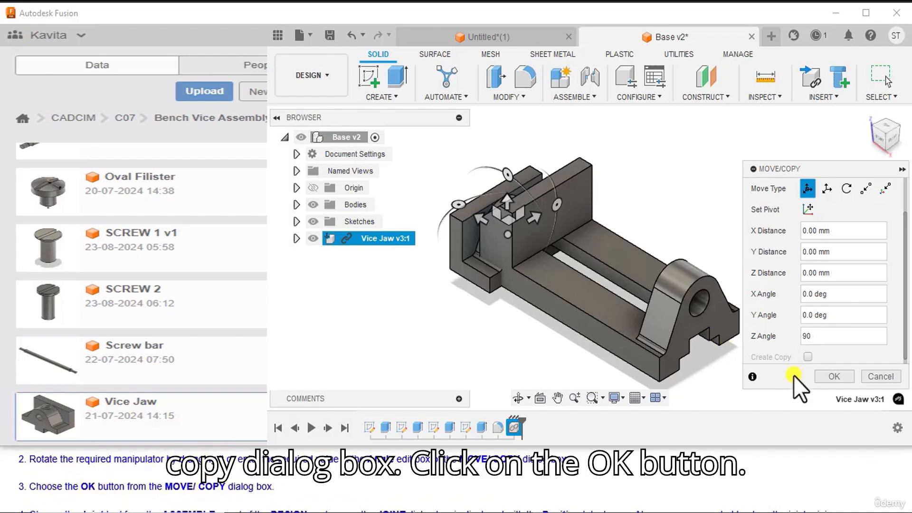
click(827, 377)
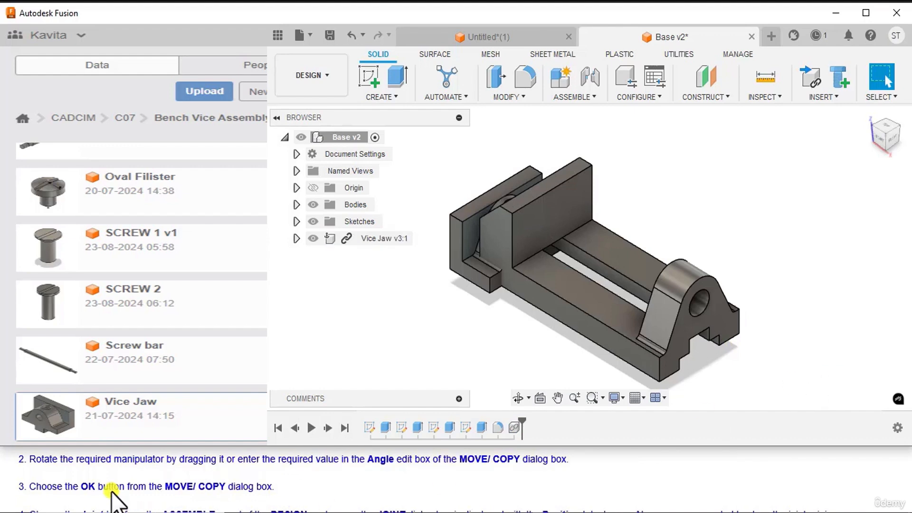
Step: Unground the Vice Jaw component from its parent so it can move independently
scroll(95, 489, down, 1)
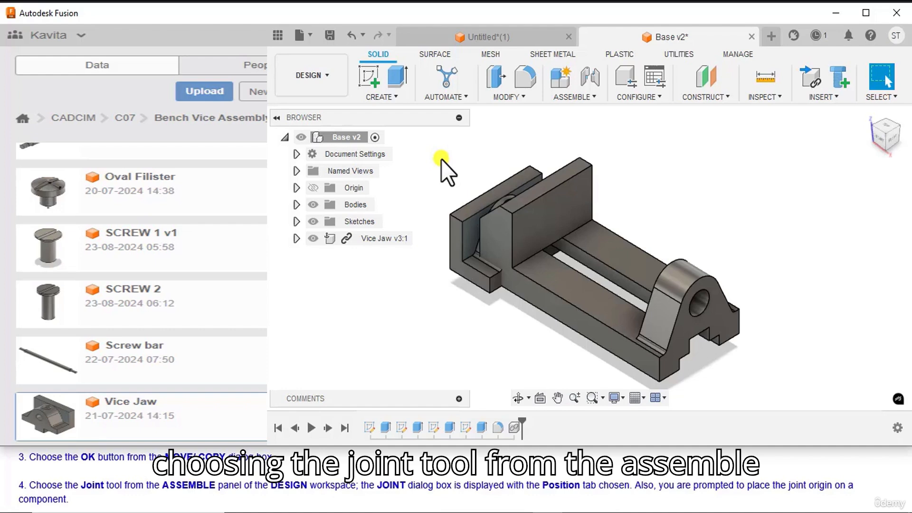
right_click(389, 238)
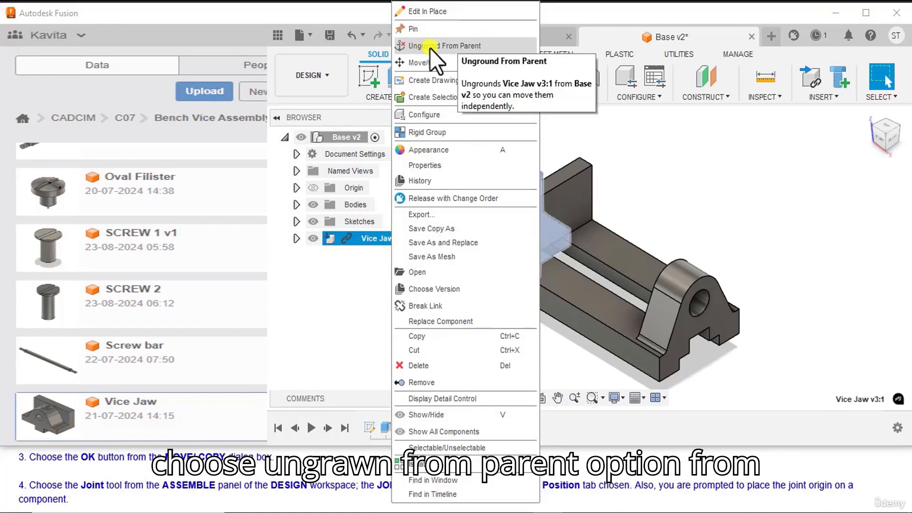
click(496, 48)
Step: Start a Joint with Simple origin mode and place the first origin on the side of the Vice Jaw's lower guide block
click(593, 97)
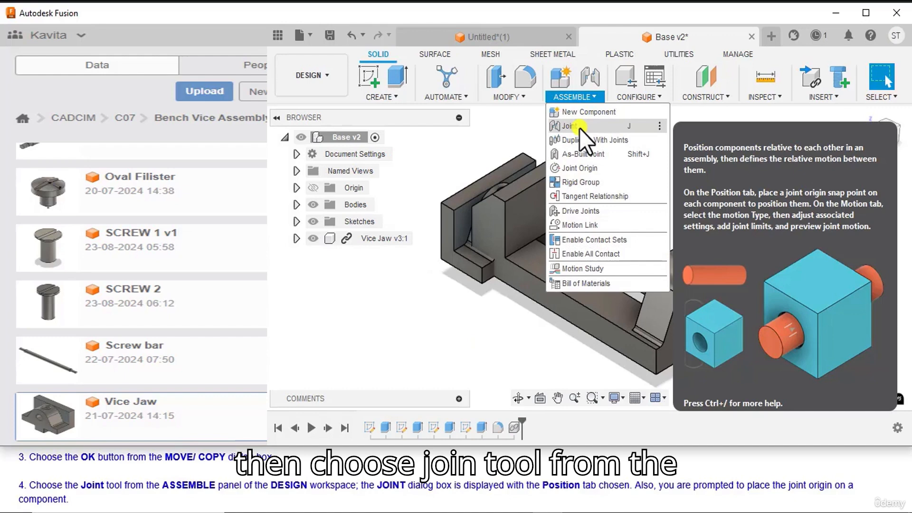
click(579, 128)
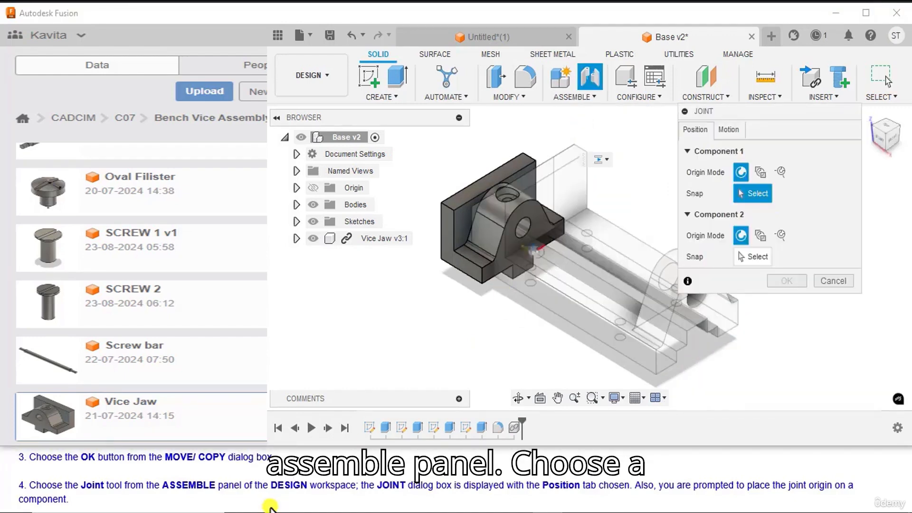
scroll(263, 497, down, 1)
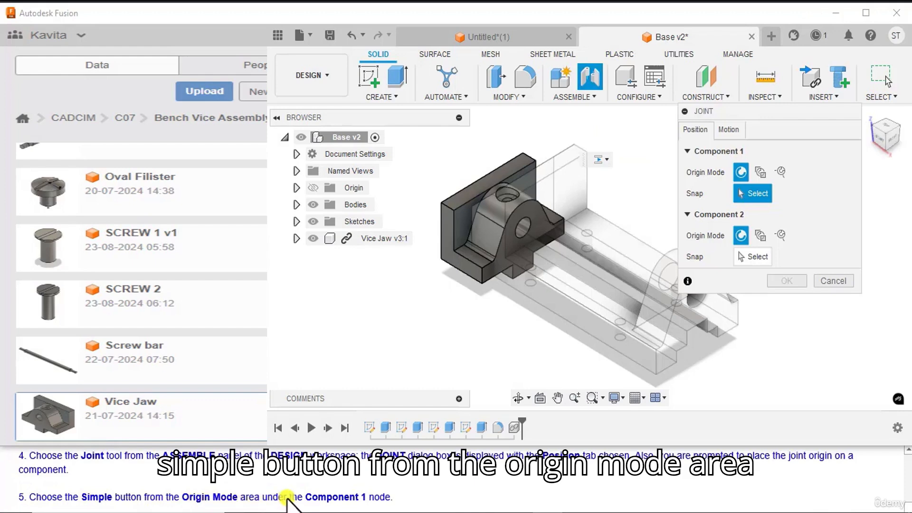
click(743, 171)
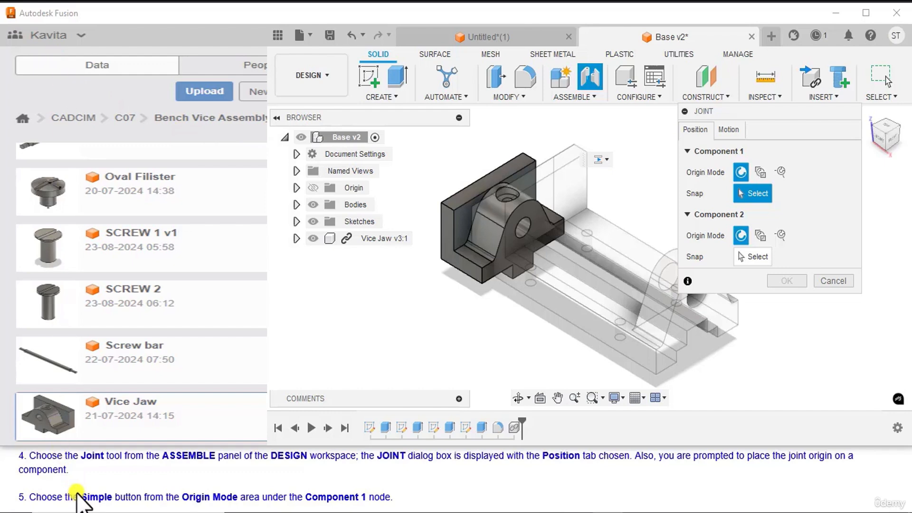
scroll(78, 499, down, 3)
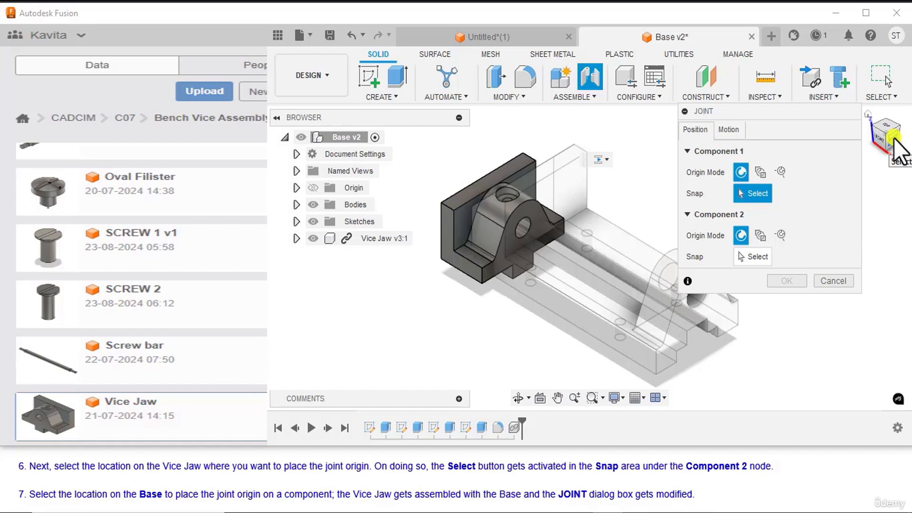
drag(893, 137, 906, 122)
scroll(475, 312, up, 2)
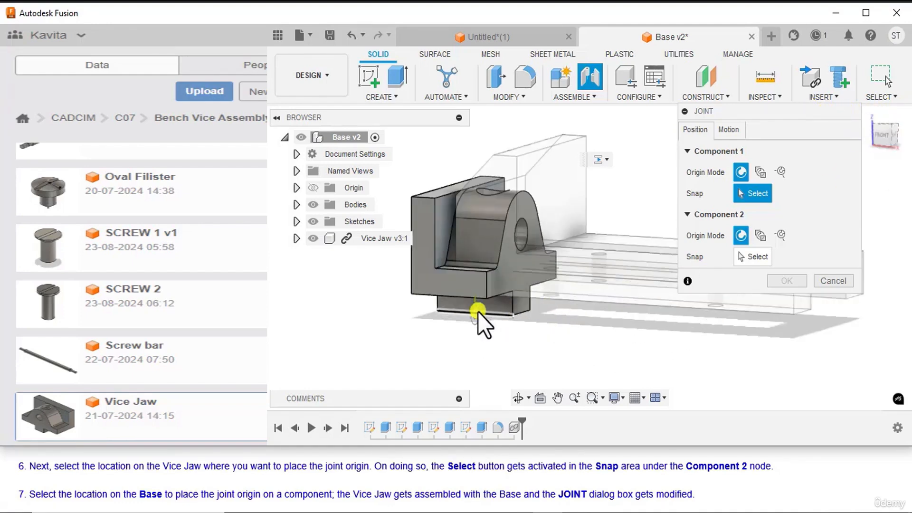
scroll(478, 312, up, 2)
click(476, 303)
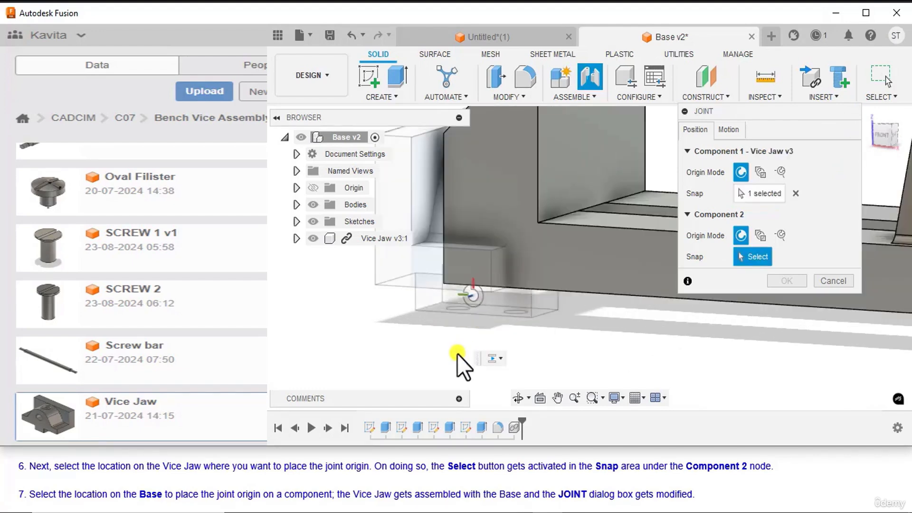
Step: Place the joint's second origin at the centre of the inner side face of the Base's long slot
scroll(456, 349, down, 3)
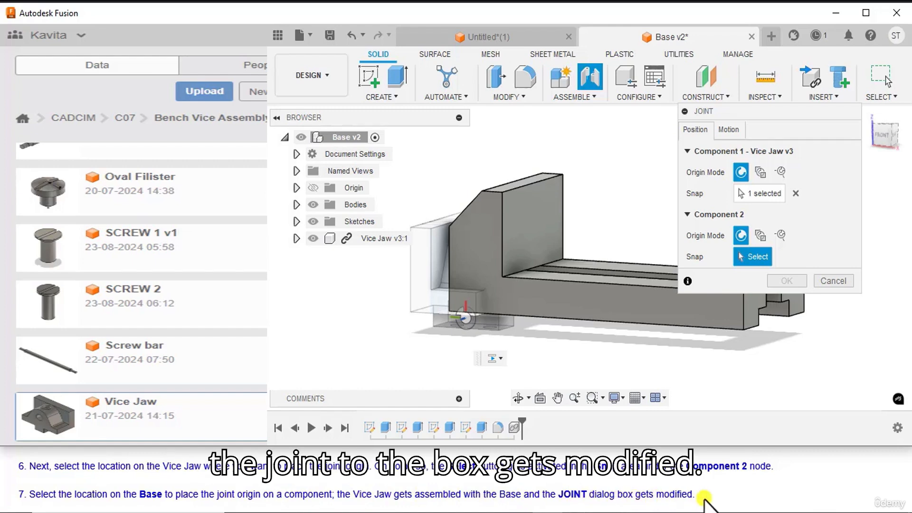
mouse_move(889, 129)
mouse_down()
mouse_move(815, 154)
mouse_move(879, 134)
mouse_up()
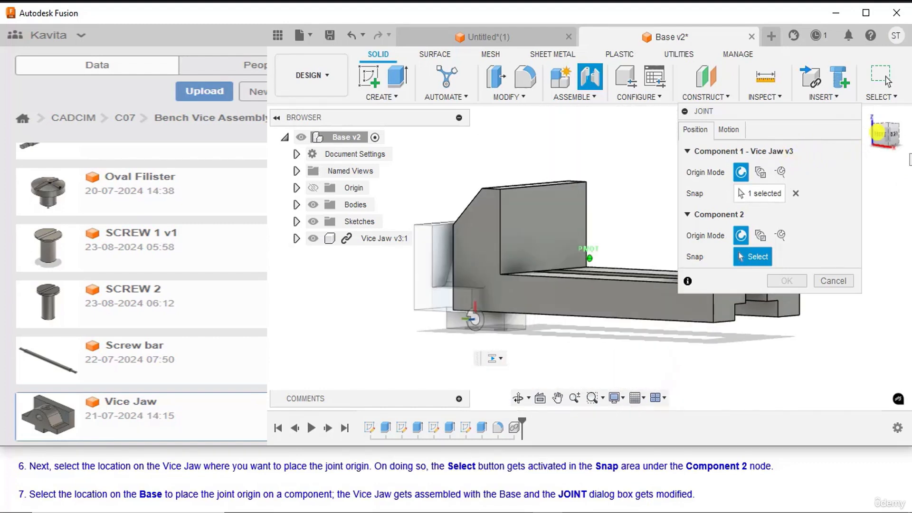
drag(874, 133, 726, 153)
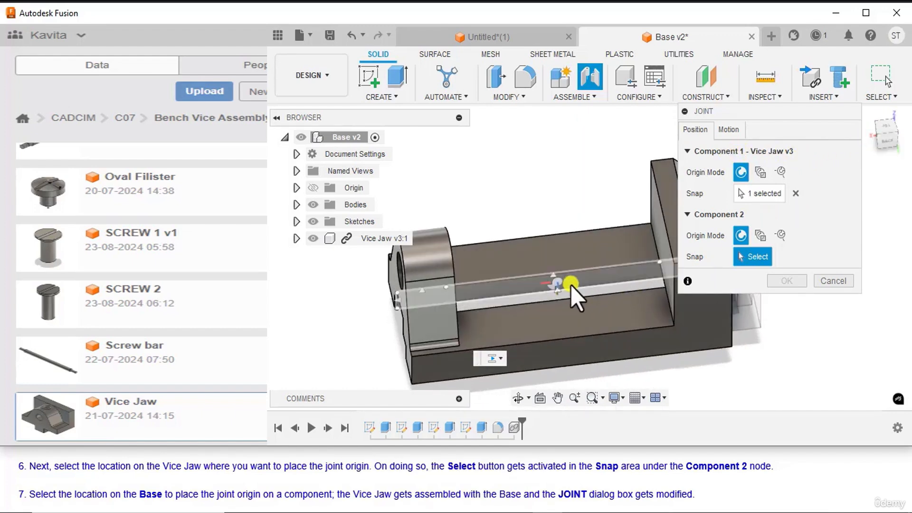
click(554, 283)
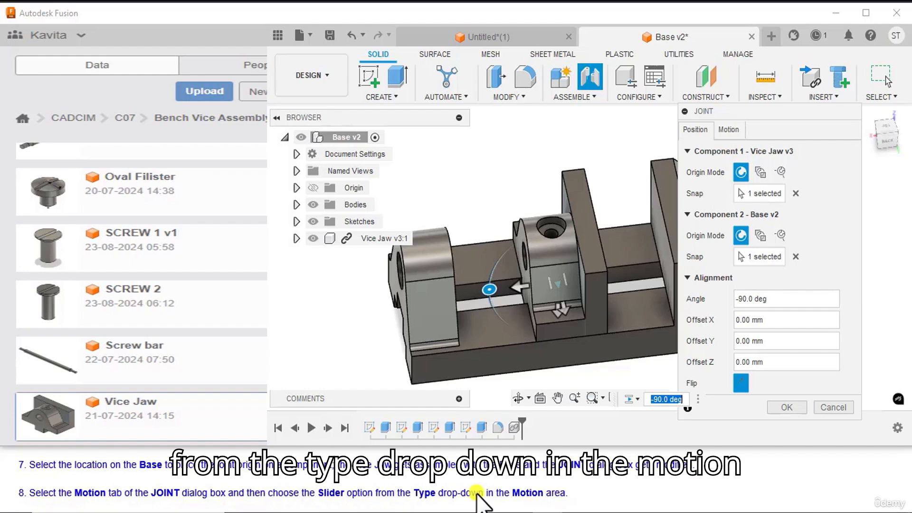
Step: Set the joint's motion type to Slider along the X Axis and accept the joint
click(728, 130)
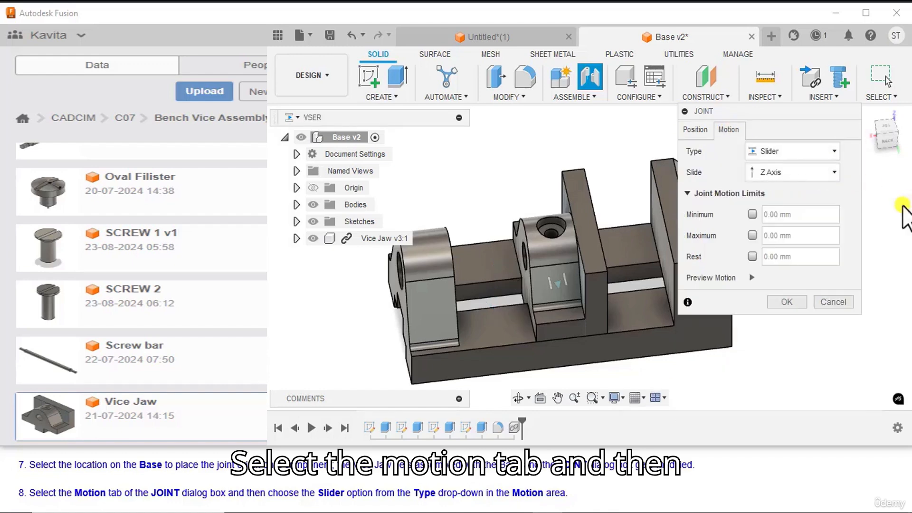
click(805, 150)
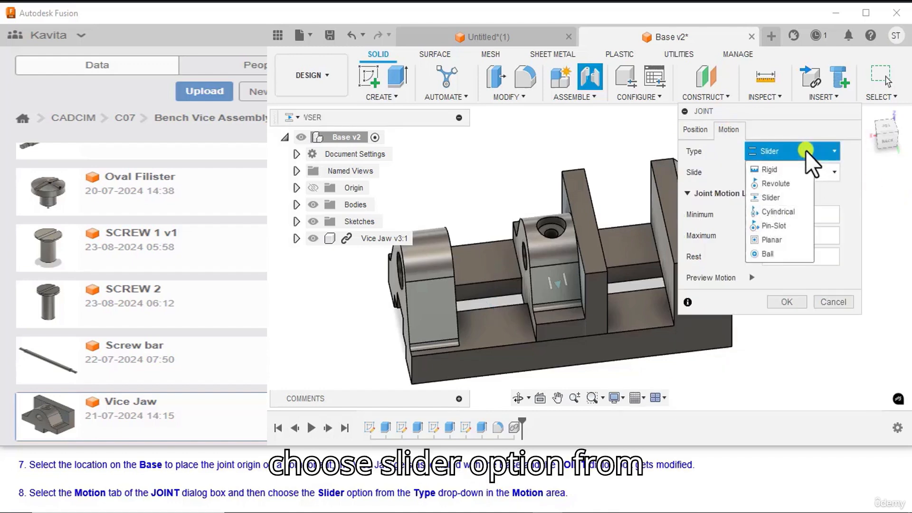
click(779, 196)
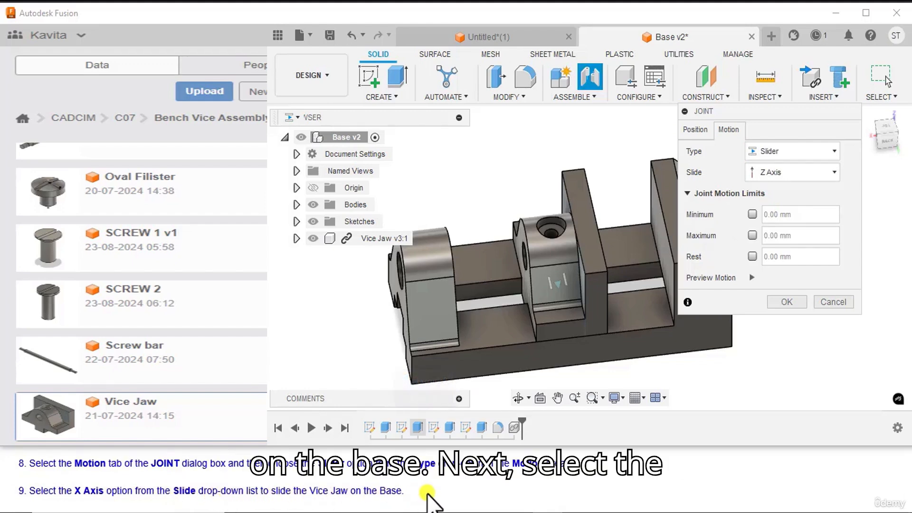
click(783, 175)
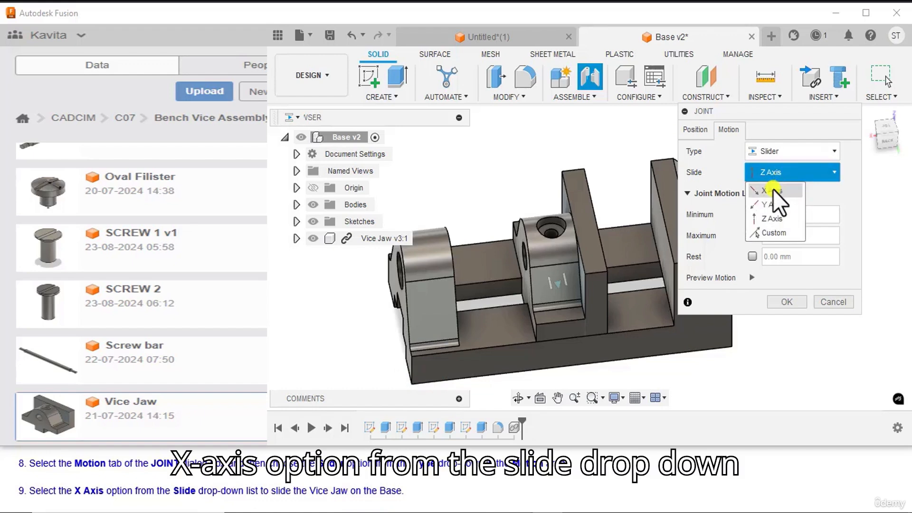
click(773, 189)
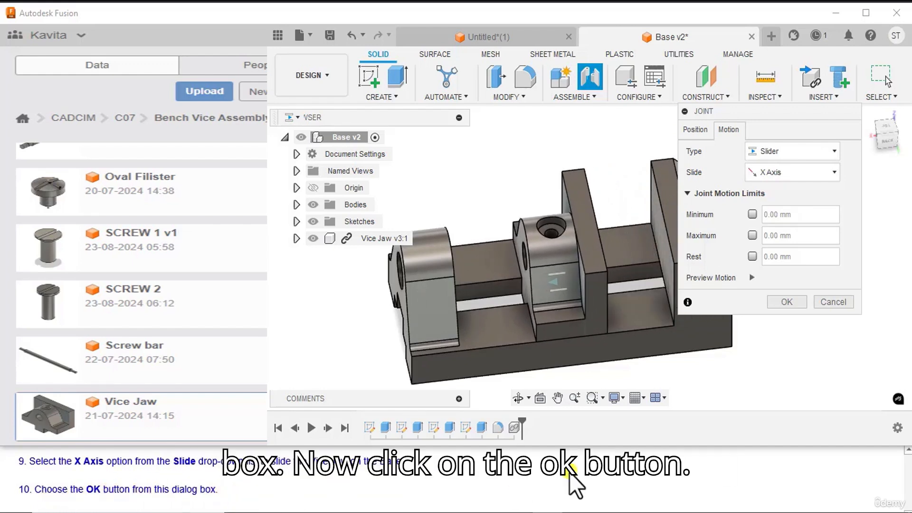
click(786, 302)
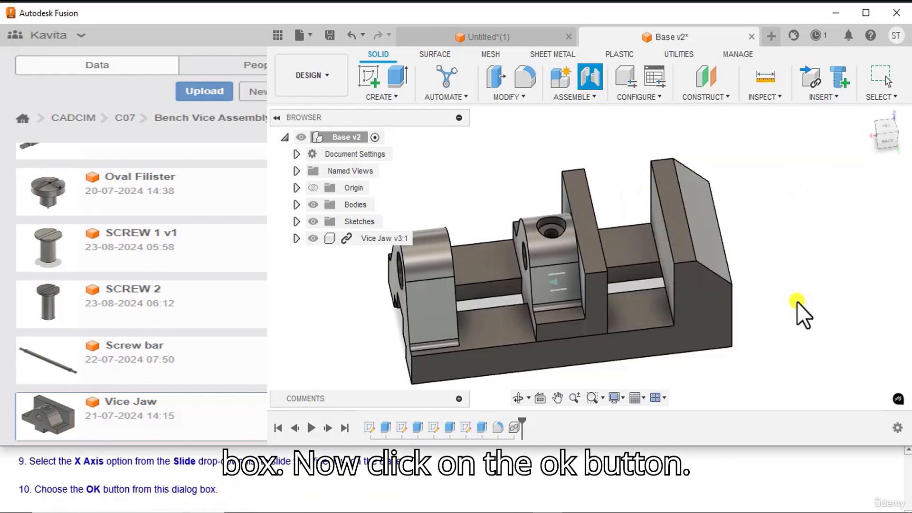
Step: Enable contact between all components of the vice assembly
click(867, 115)
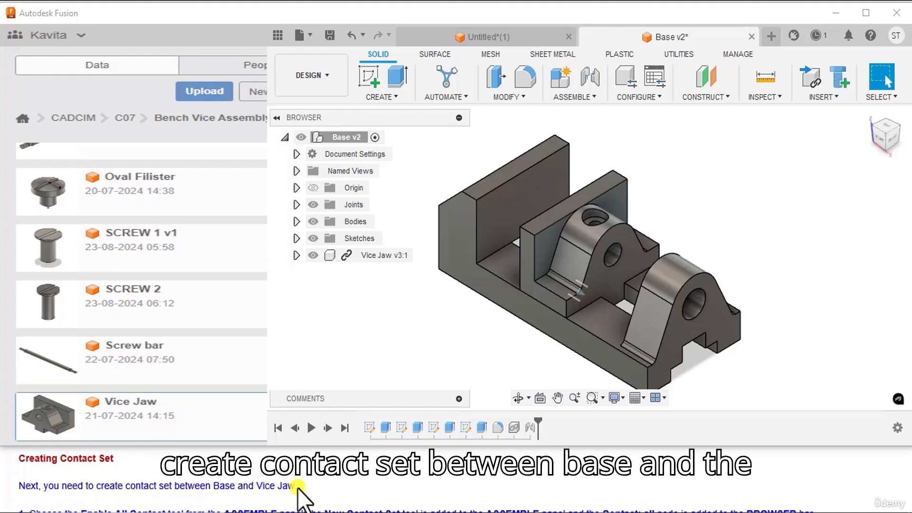
scroll(298, 482, down, 1)
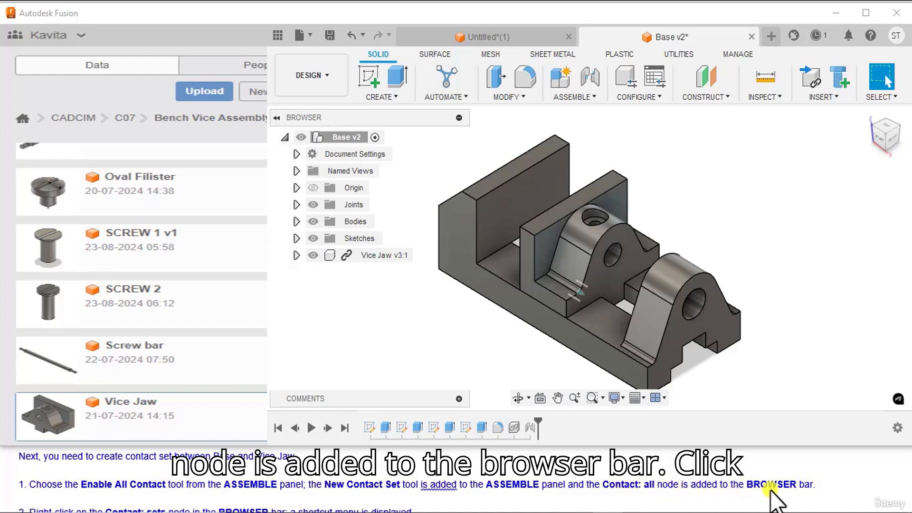
click(584, 97)
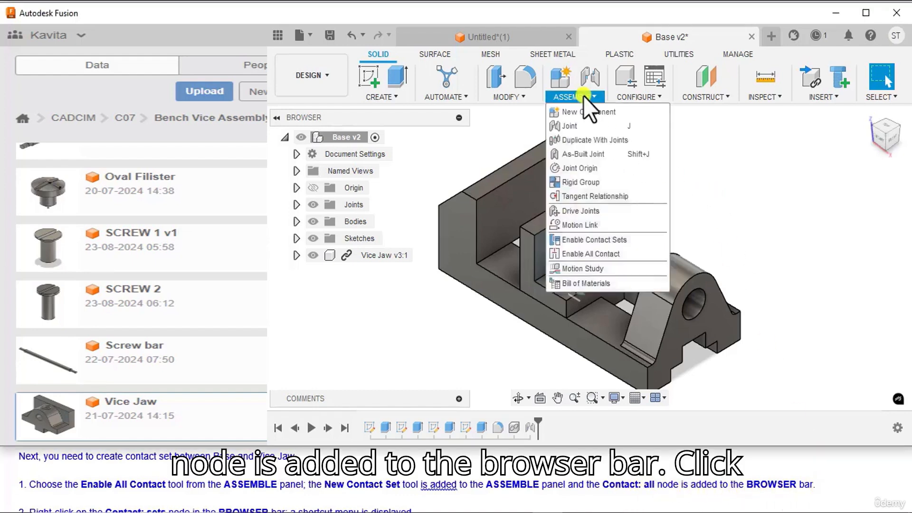
click(591, 253)
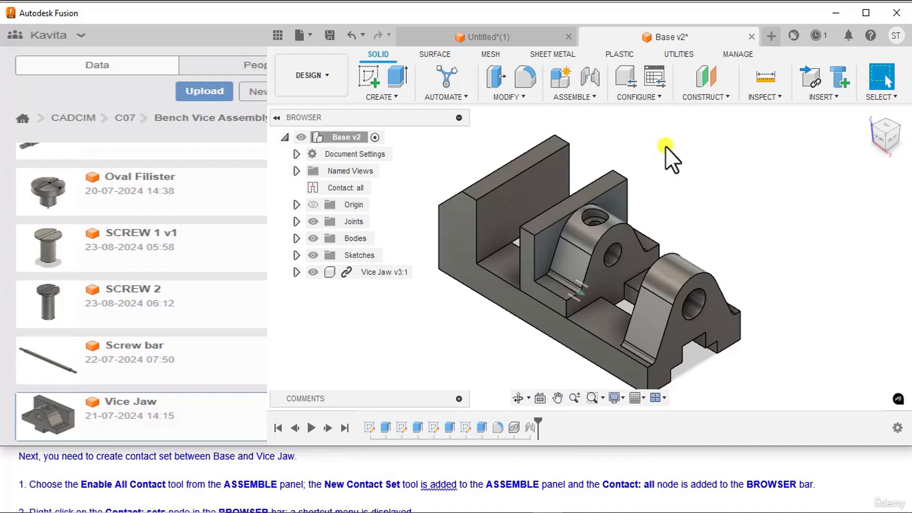
click(583, 96)
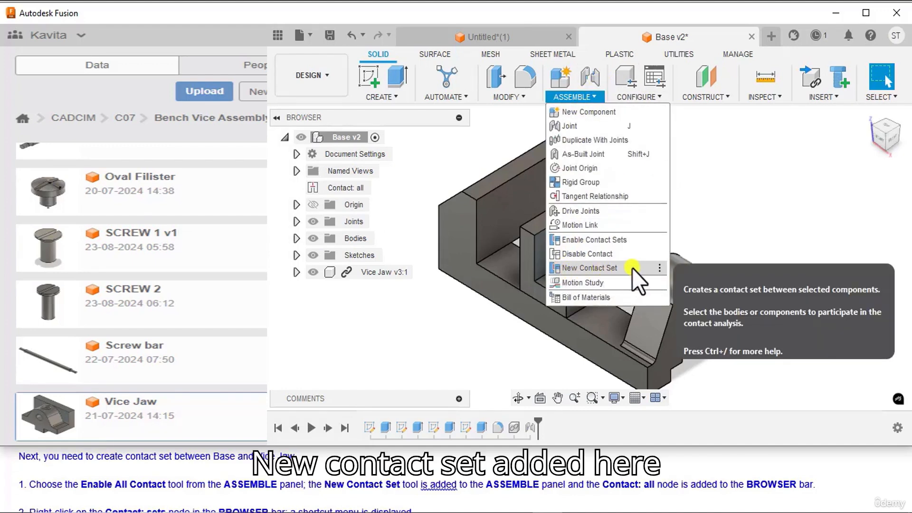
click(726, 219)
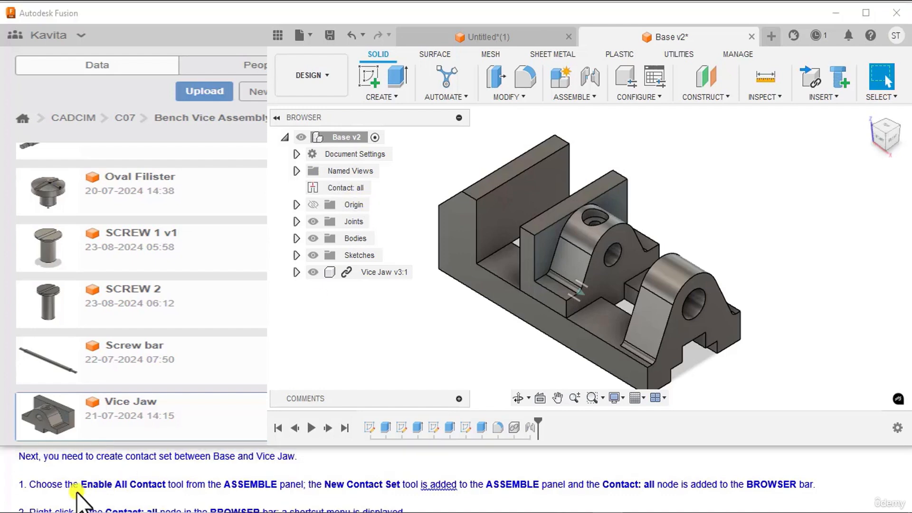
Step: Create a new contact set between the Base and the Vice Jaw
scroll(69, 489, down, 1)
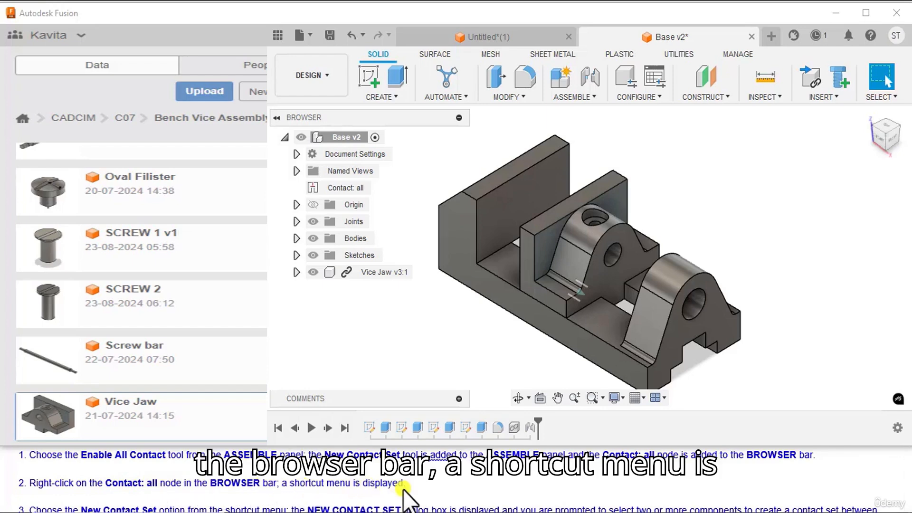
right_click(351, 189)
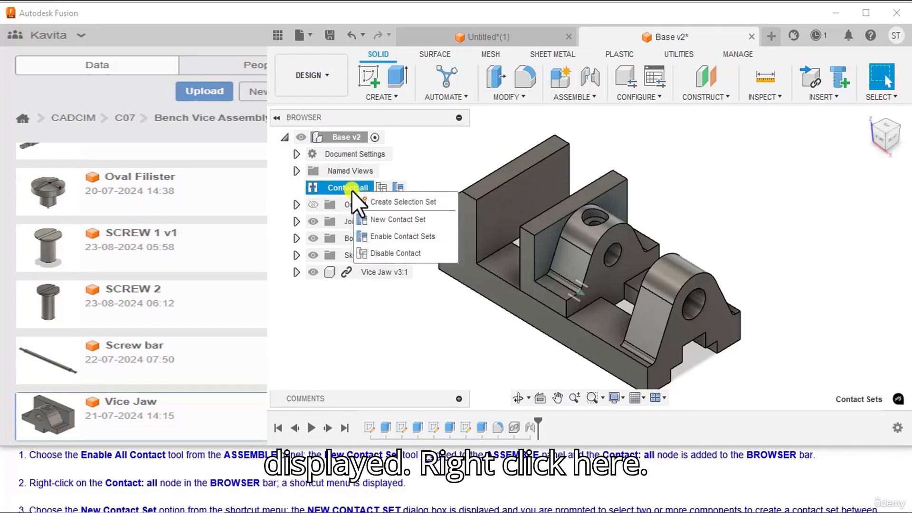
scroll(143, 494, down, 1)
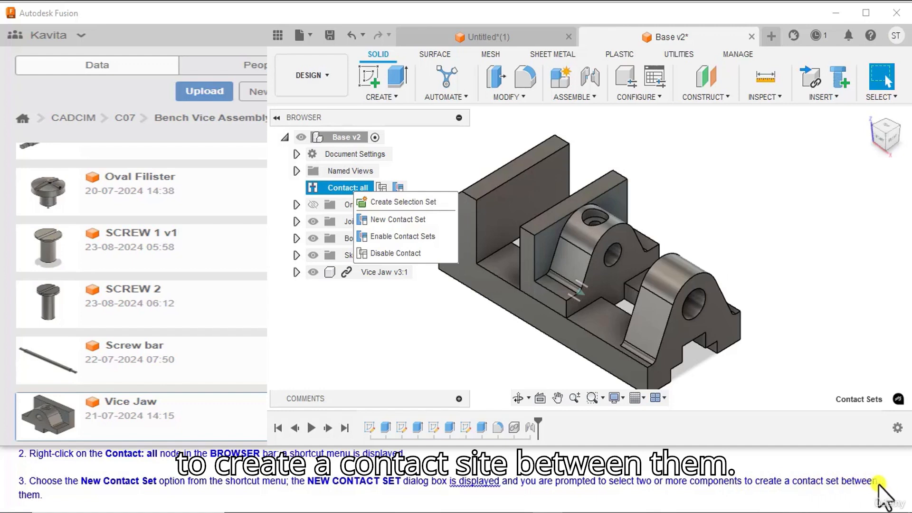
click(380, 220)
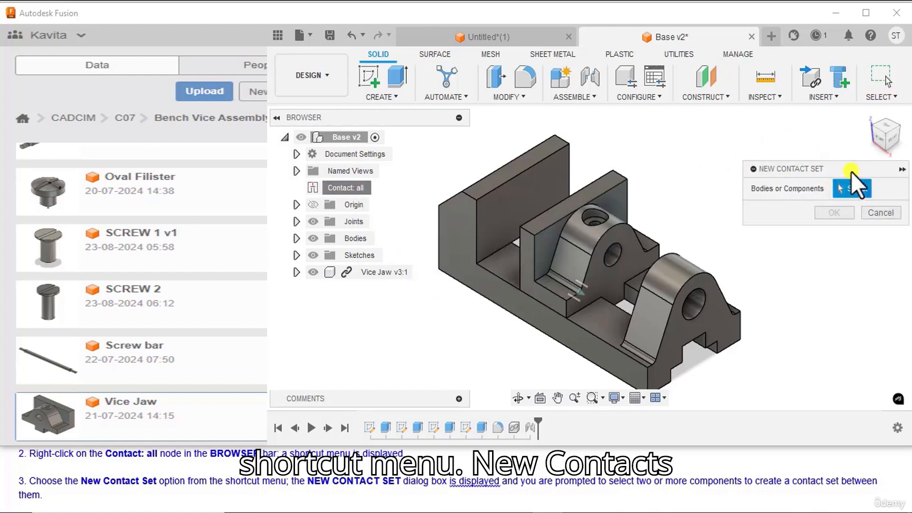
scroll(281, 499, down, 1)
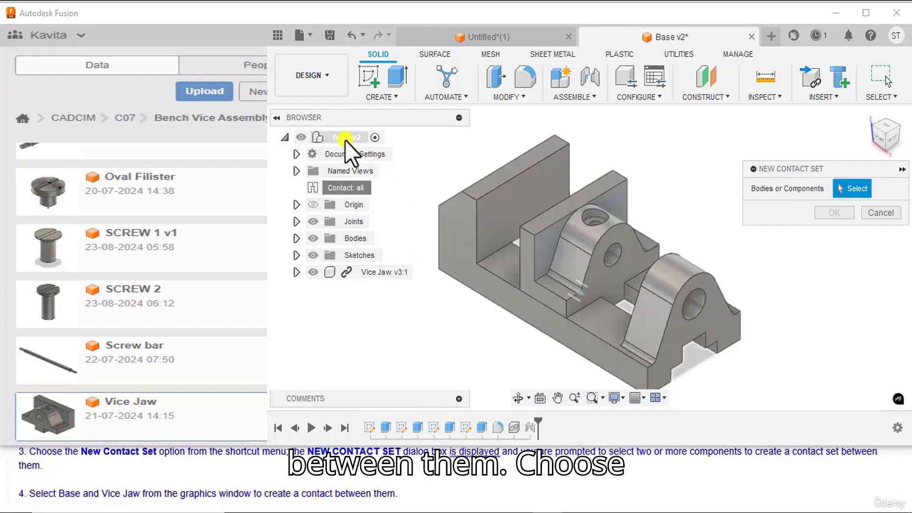
click(344, 137)
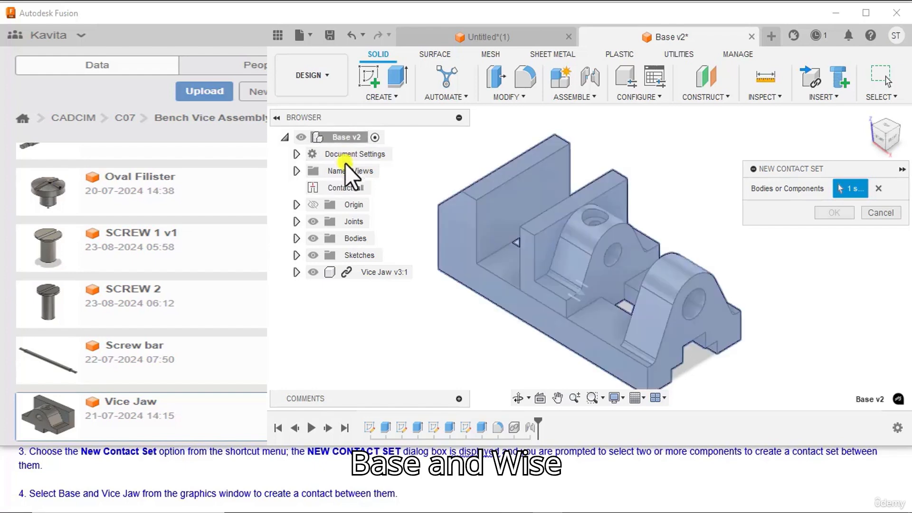
click(366, 273)
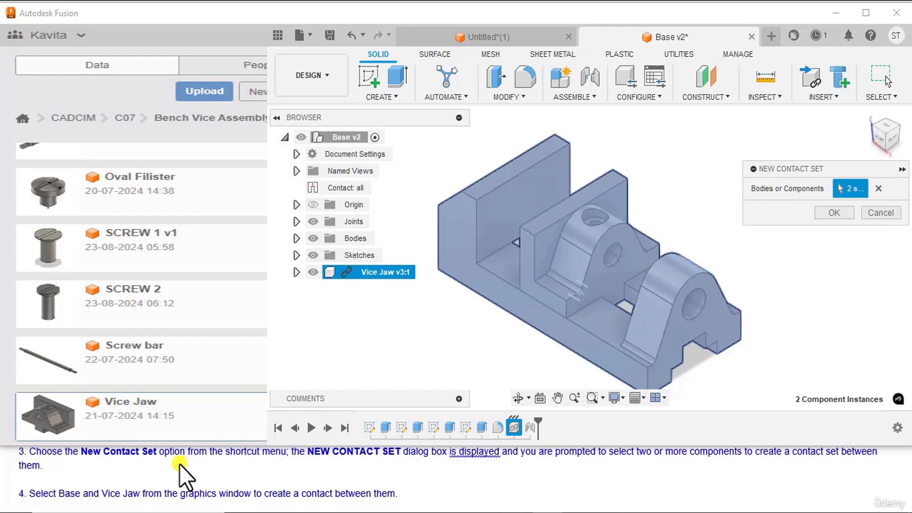
scroll(179, 463, down, 1)
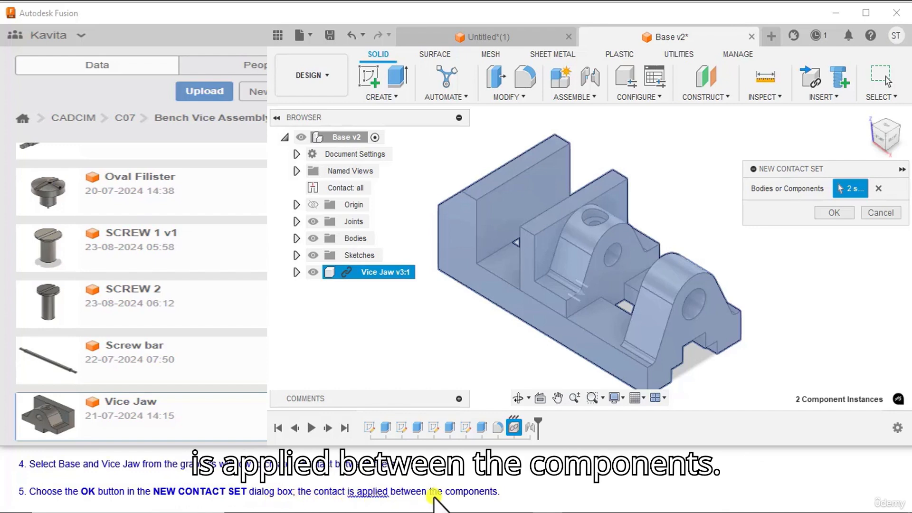
click(832, 211)
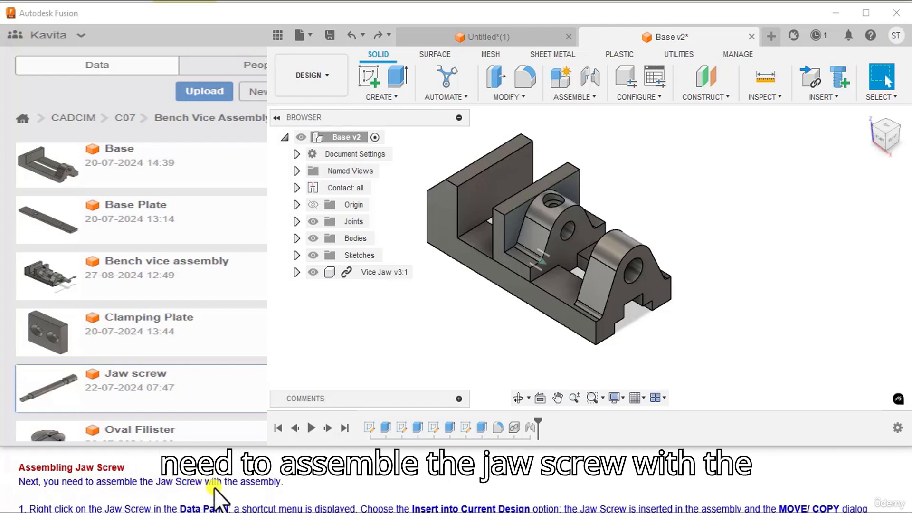
Step: Insert the Jaw screw into the current design, rotate it in line with the Base's length, and accept the placement
scroll(261, 490, down, 1)
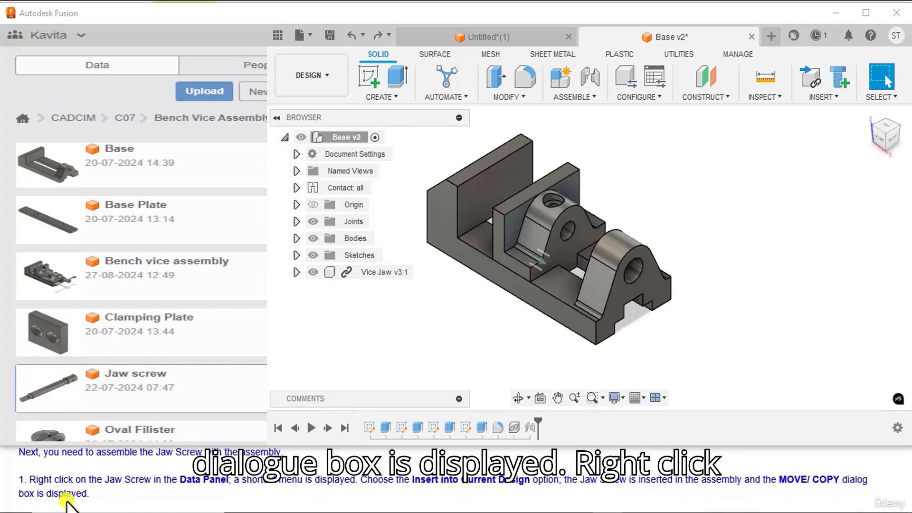
right_click(27, 376)
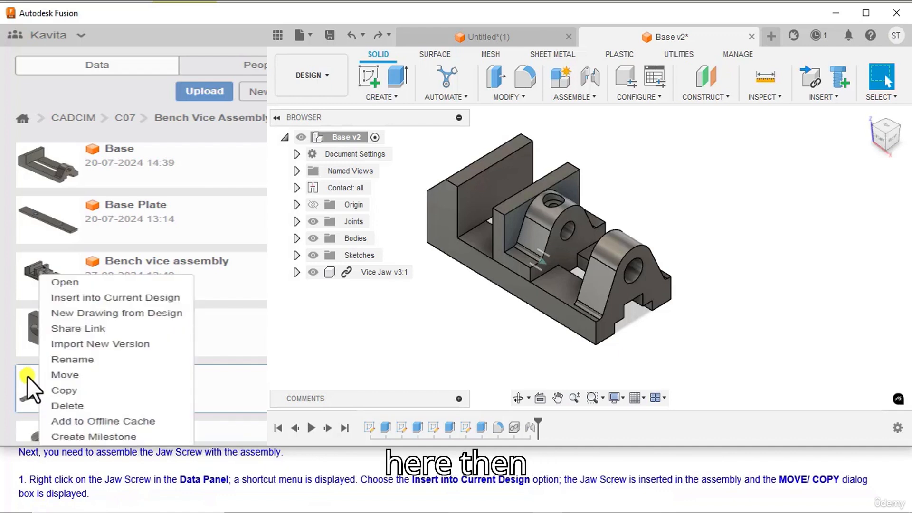
click(63, 298)
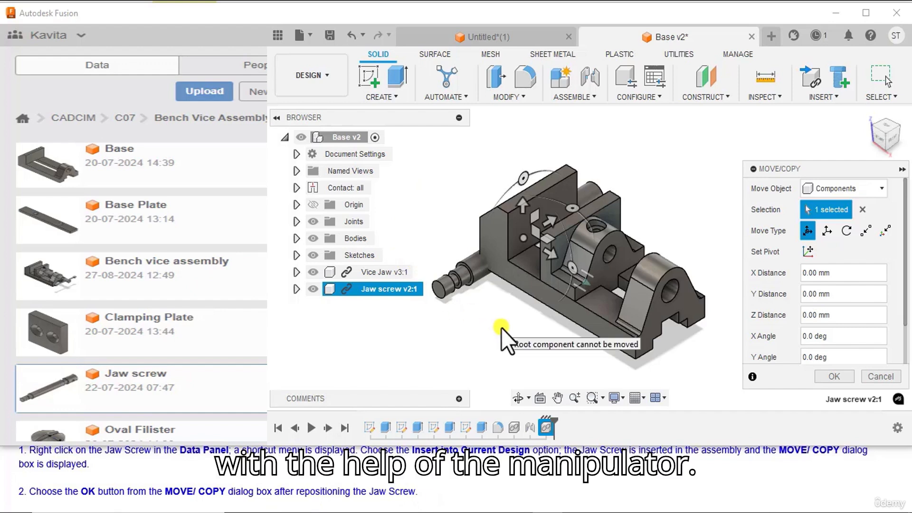
drag(574, 213, 573, 268)
click(828, 376)
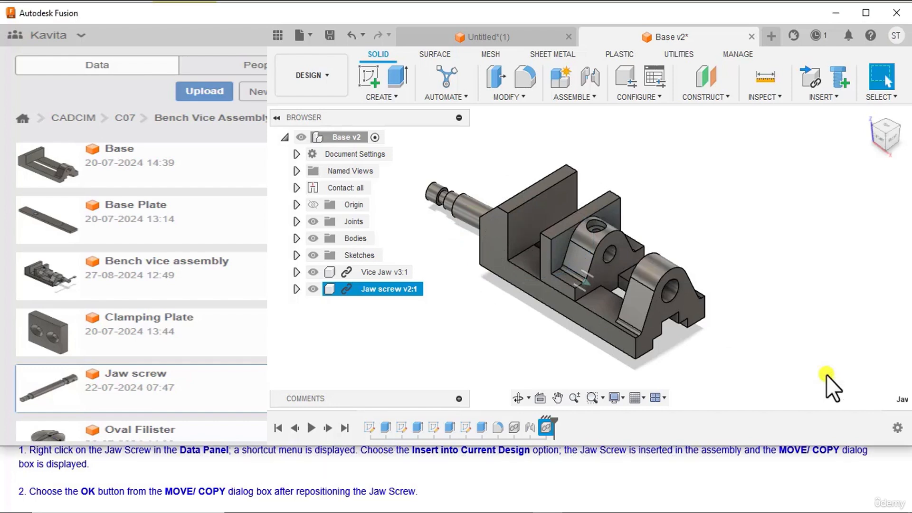
Step: Start a Joint with Simple origin mode and place the first origin on the Jaw screw's shaft
scroll(83, 491, down, 1)
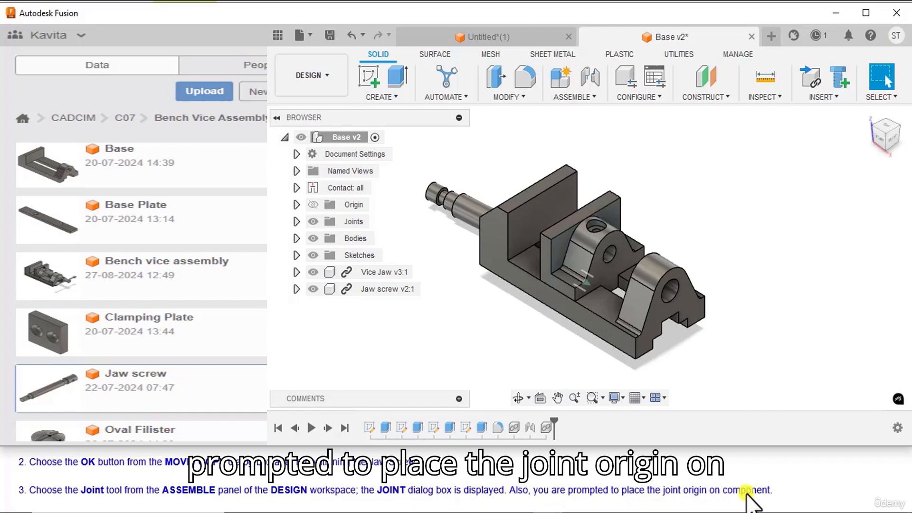
click(591, 96)
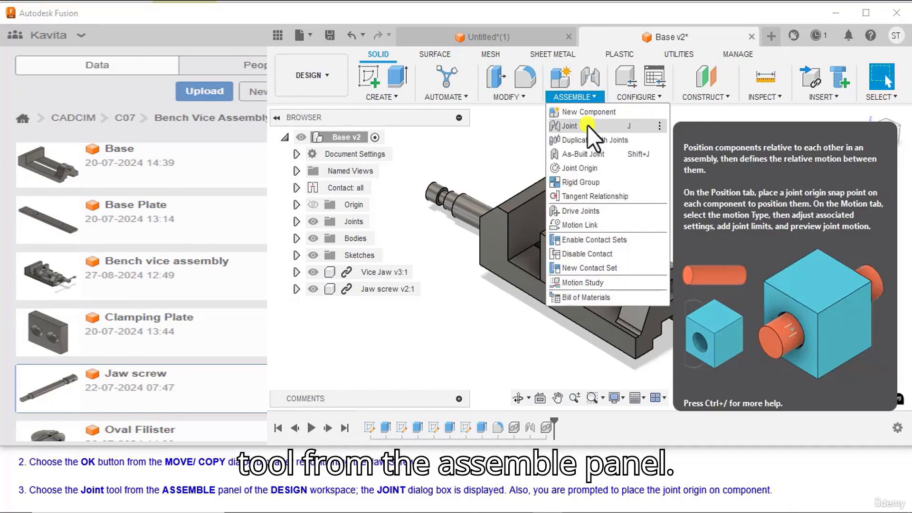
click(587, 125)
scroll(137, 494, down, 1)
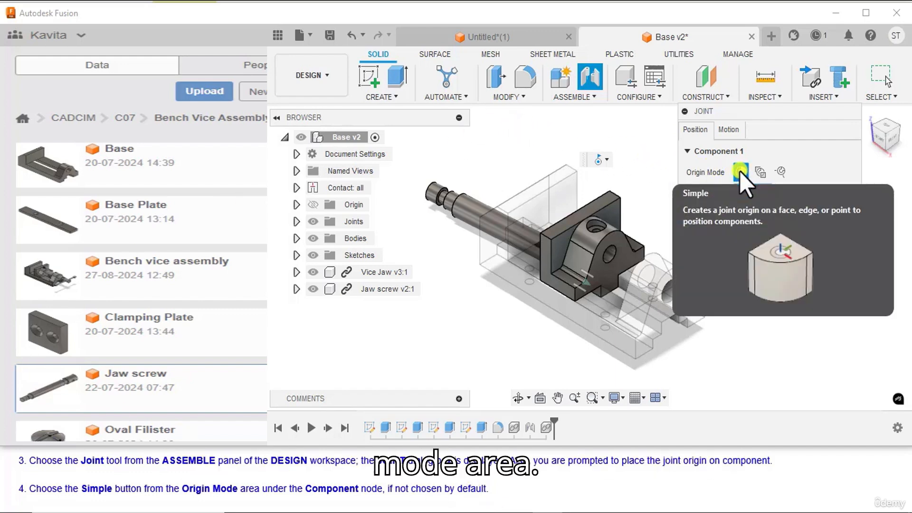
scroll(139, 487, down, 1)
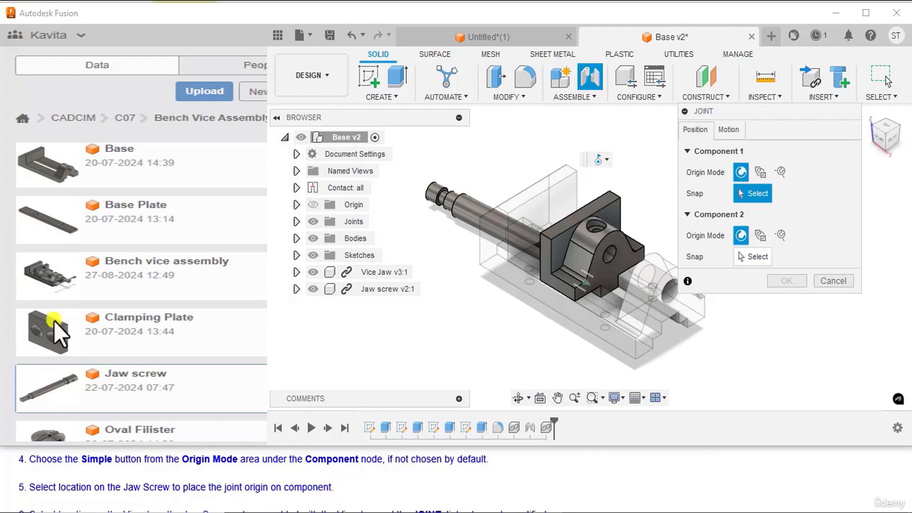
click(894, 139)
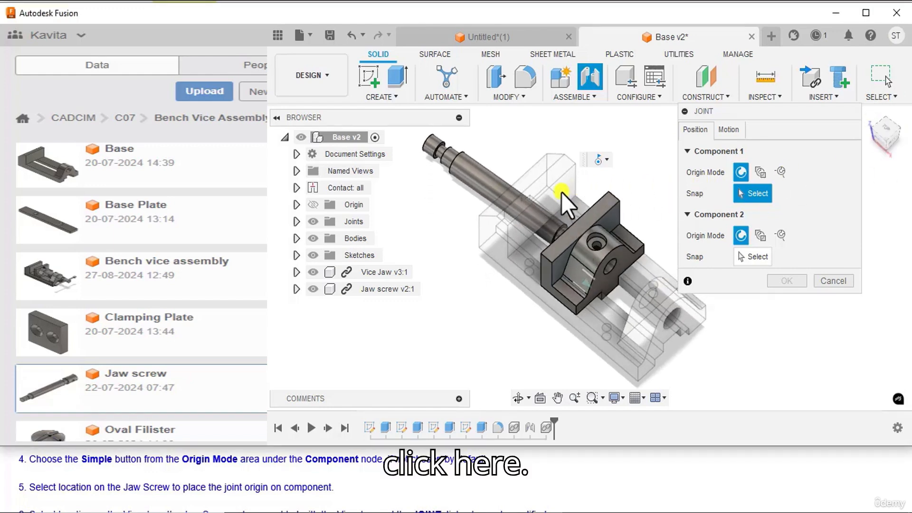
click(509, 201)
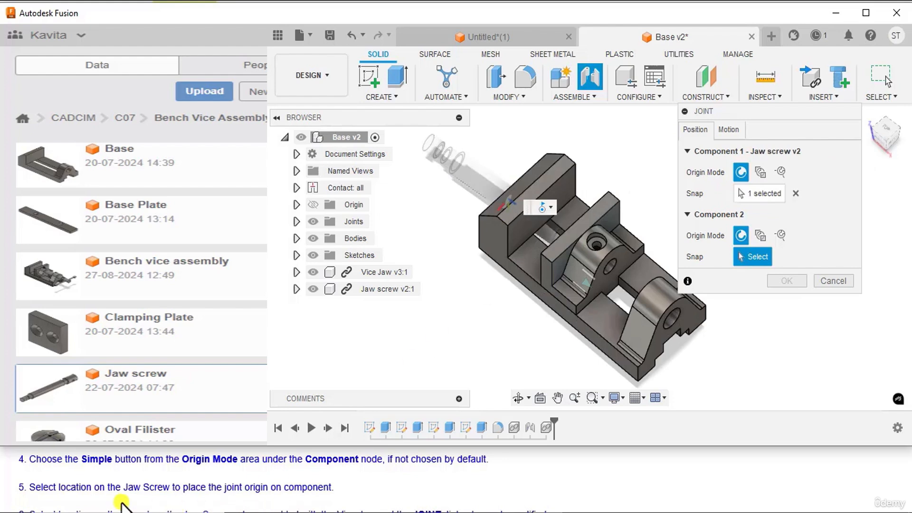
Step: Place the joint's second origin at the centre of the hole in the Base's rounded end support
scroll(119, 488, down, 1)
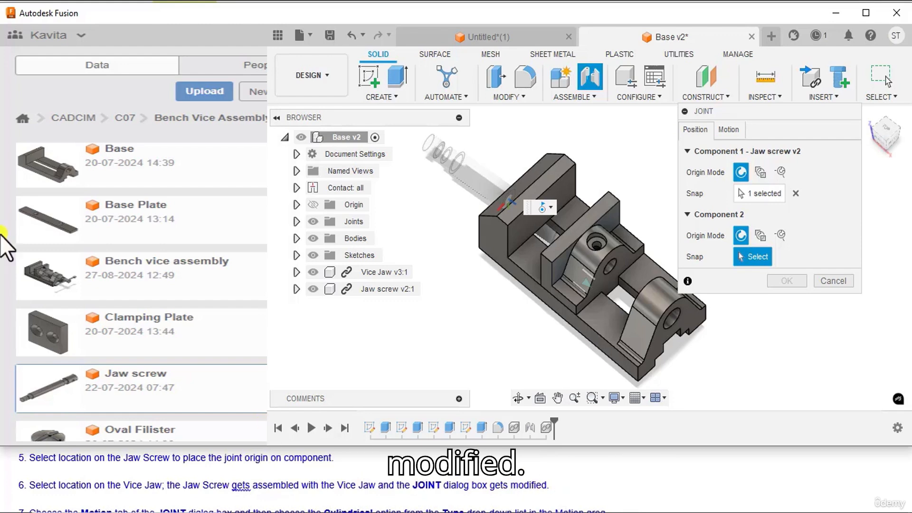
drag(885, 125, 878, 124)
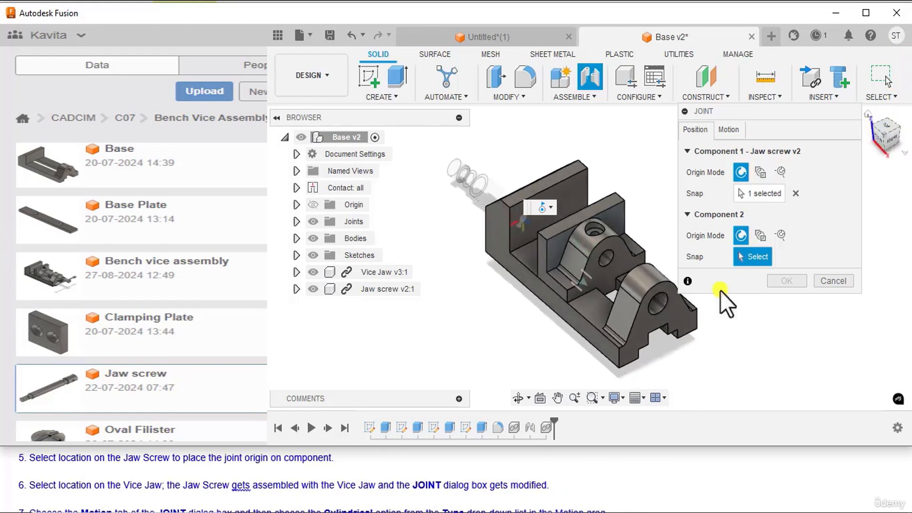
scroll(709, 340, up, 6)
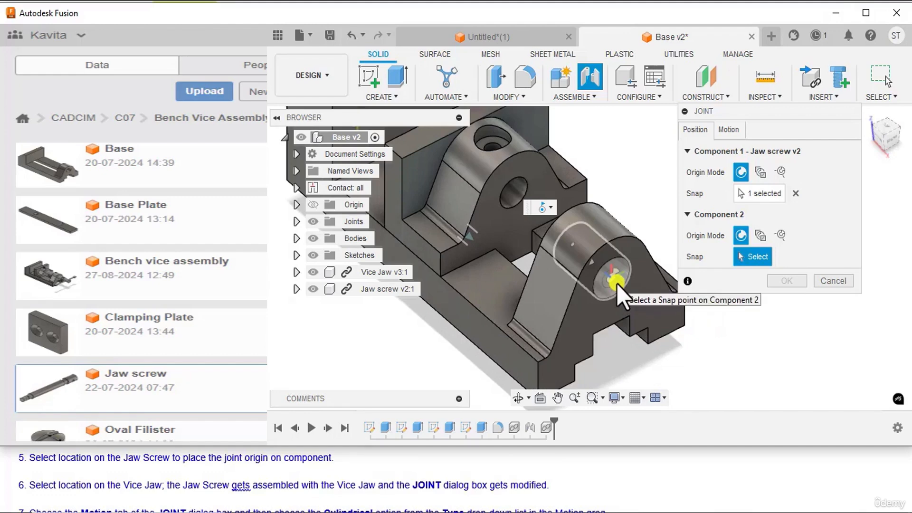
click(616, 283)
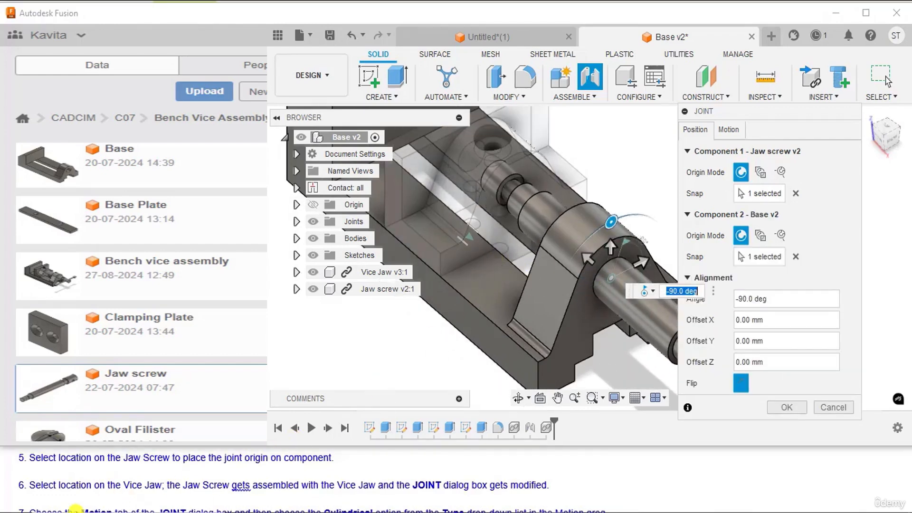
Step: Set the Jaw screw joint's motion type to Cylindrical about the Z Axis
scroll(73, 497, down, 1)
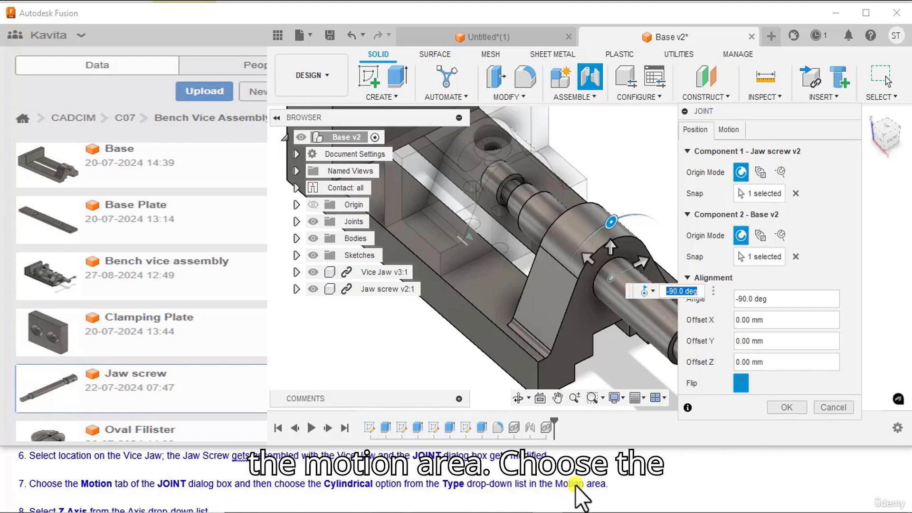
click(732, 135)
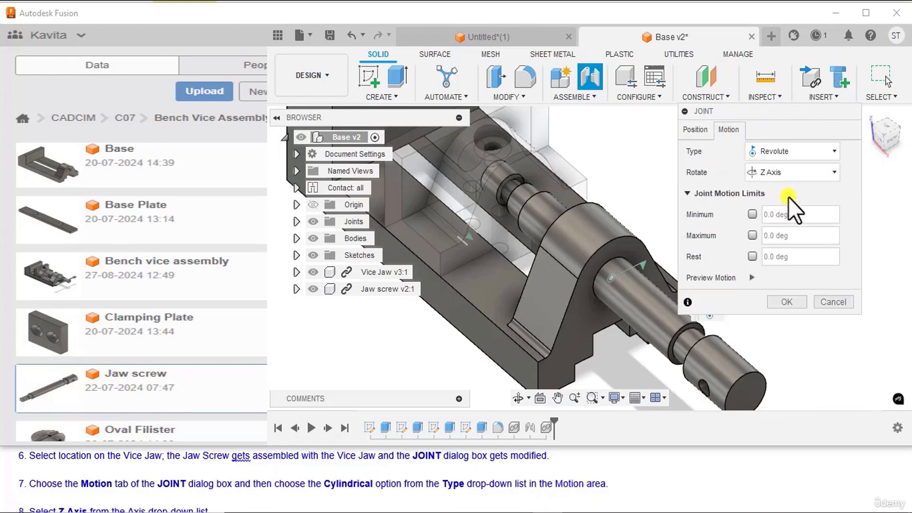
click(782, 153)
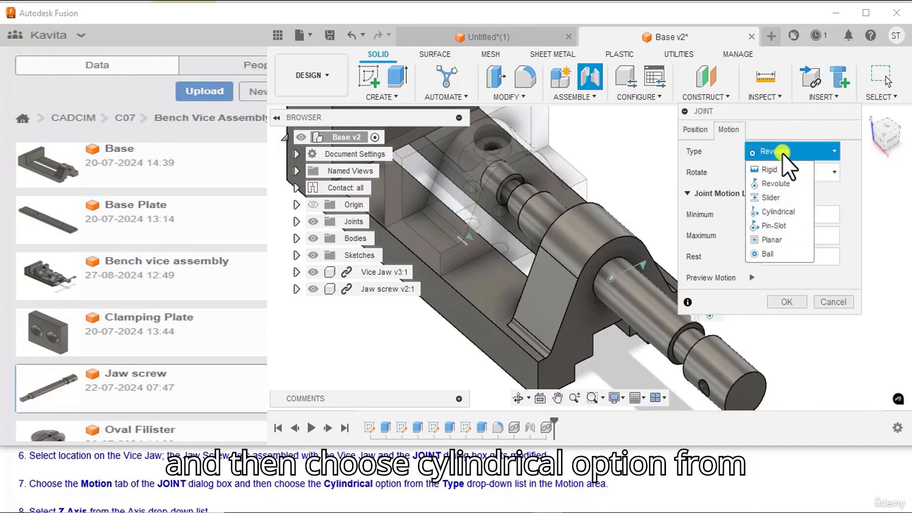
click(771, 210)
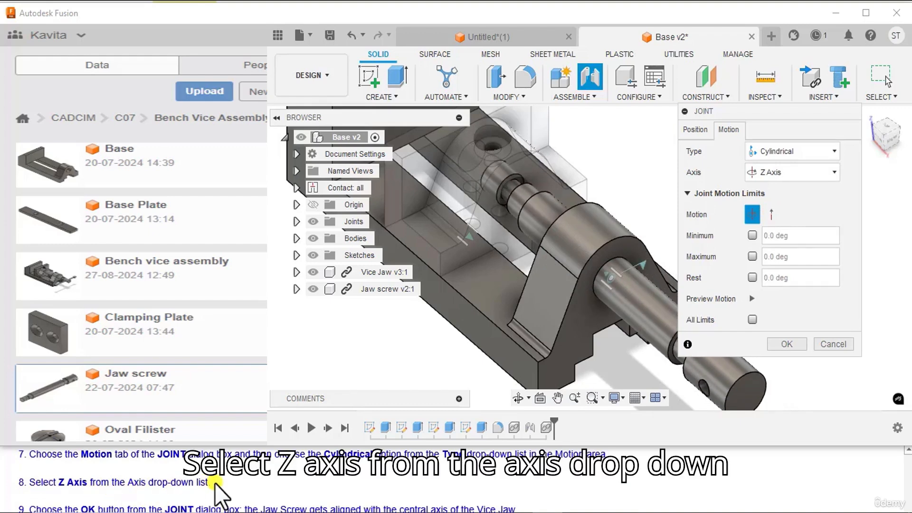
click(767, 174)
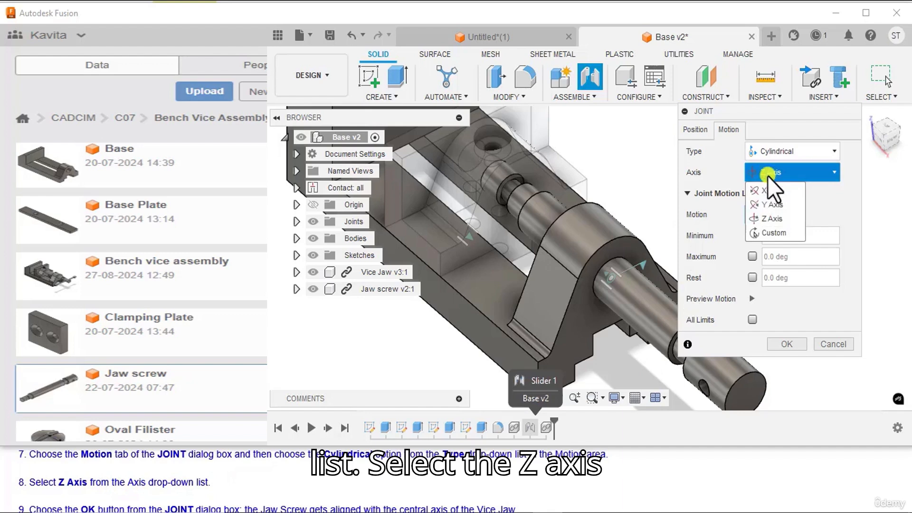
click(771, 218)
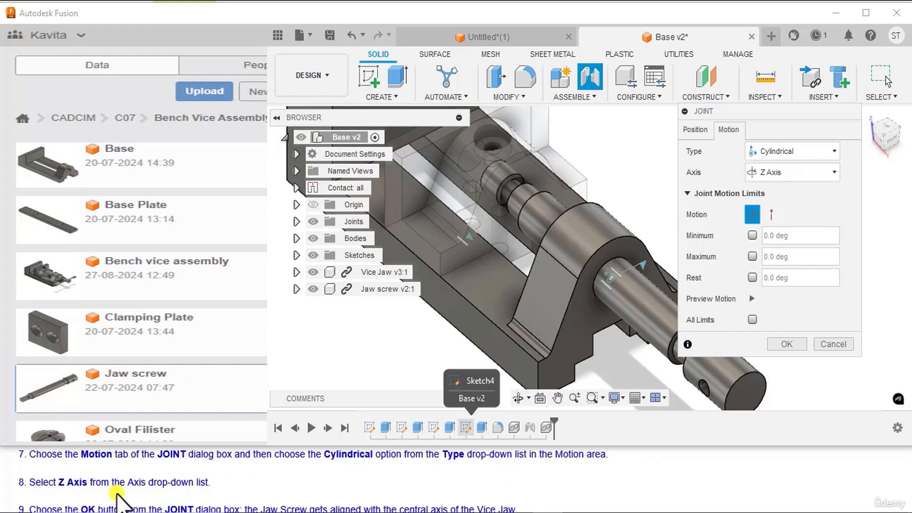
Step: Accept the cylindrical joint between the Jaw screw and the Base
scroll(113, 496, down, 1)
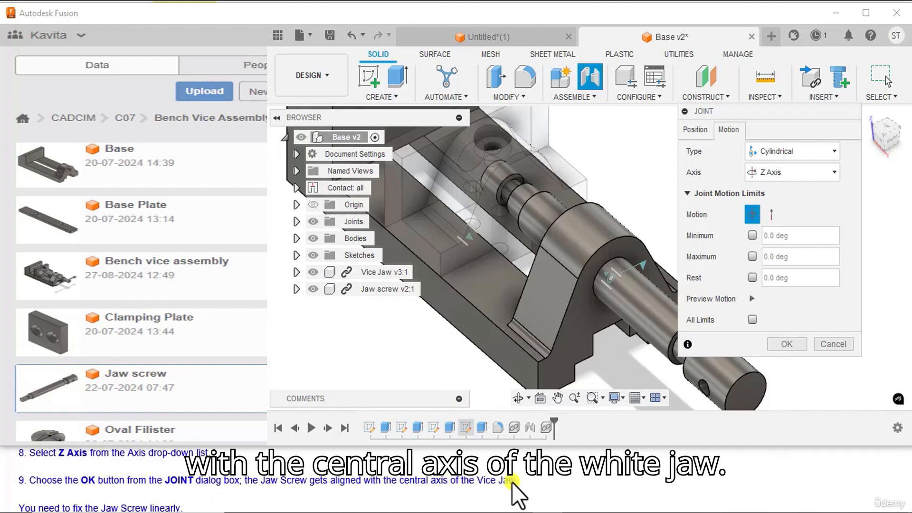
click(779, 342)
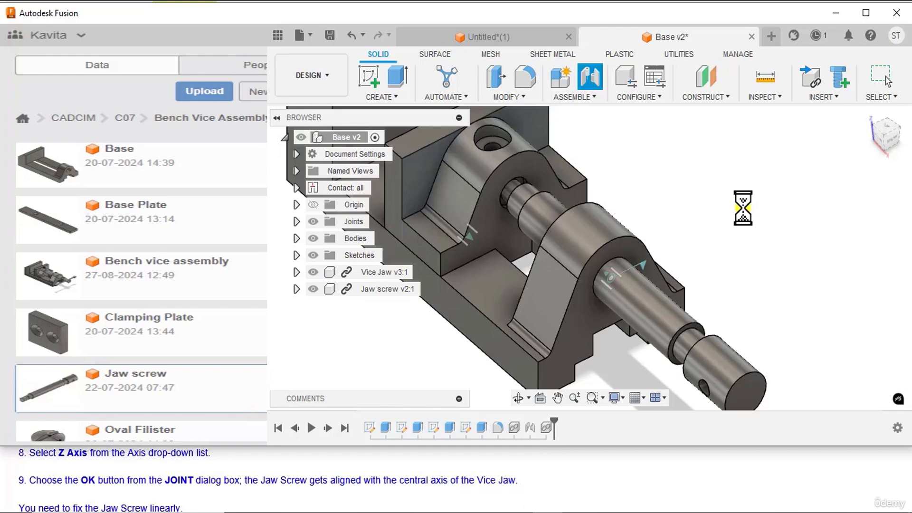
scroll(730, 217, down, 3)
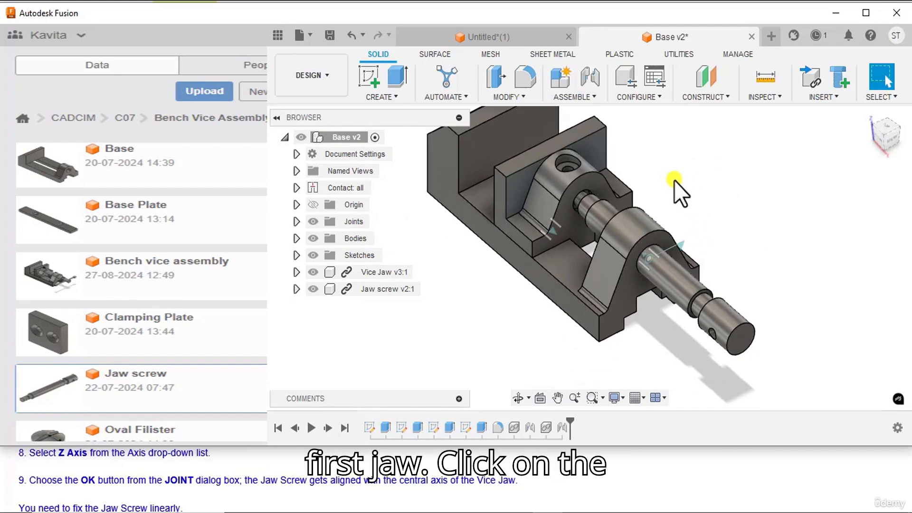
click(864, 115)
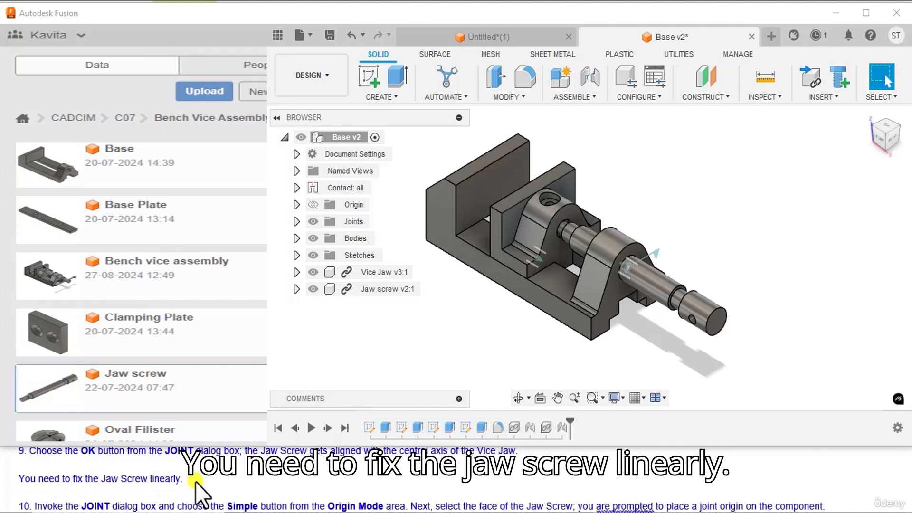
Step: Start another Joint with Simple origin mode and place the first origin on the Jaw screw's inner end face, facing the Vice Jaw
scroll(195, 481, down, 1)
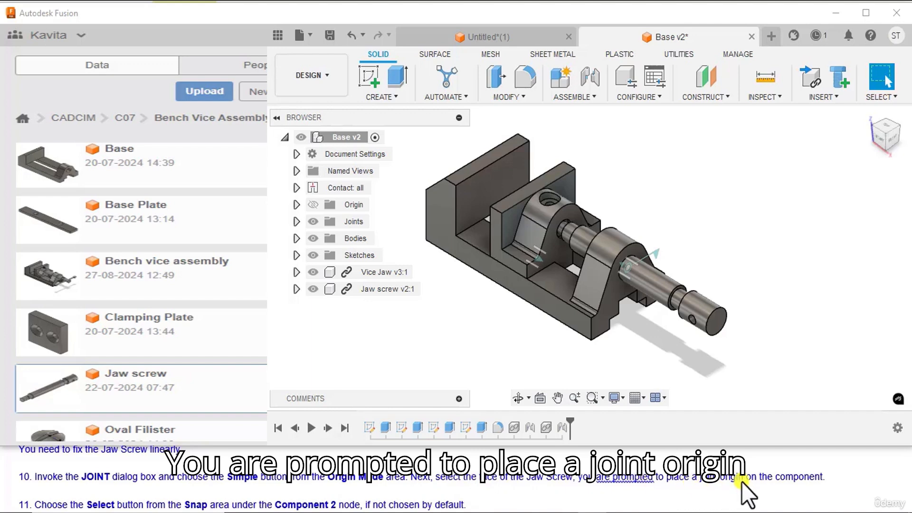
click(592, 95)
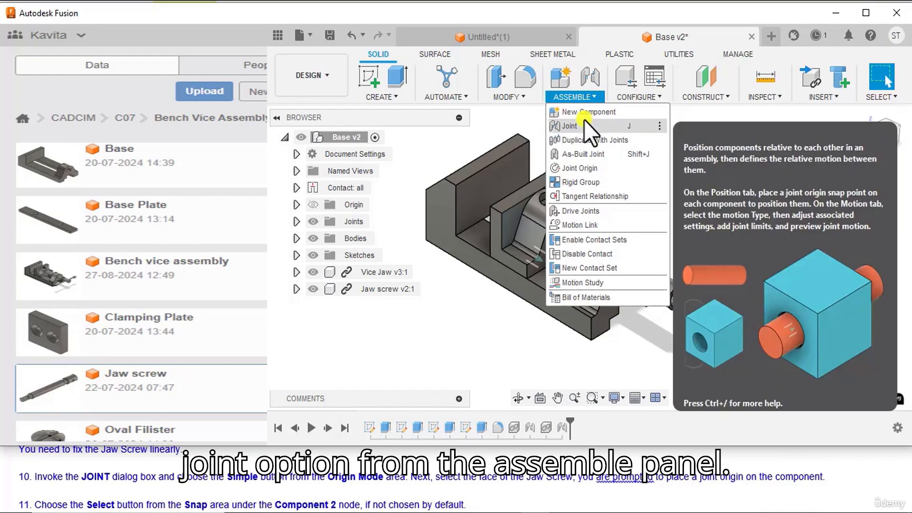
click(582, 127)
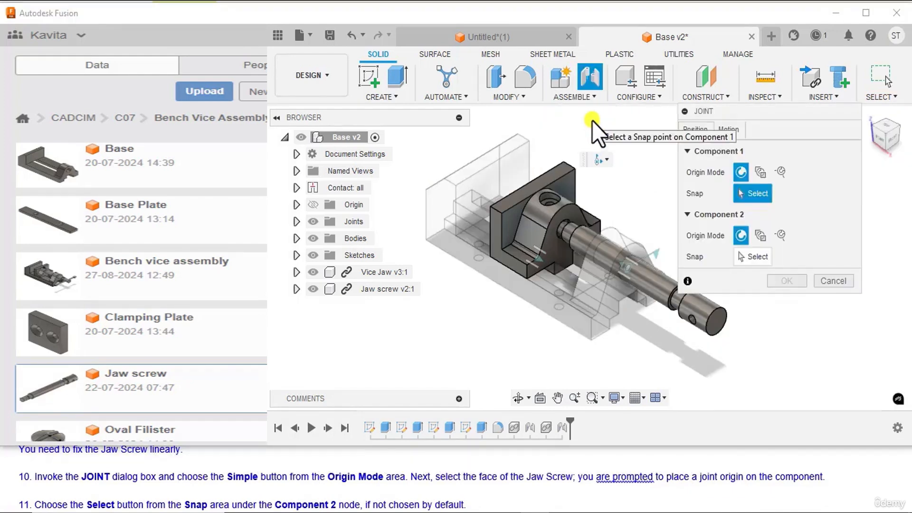
click(742, 172)
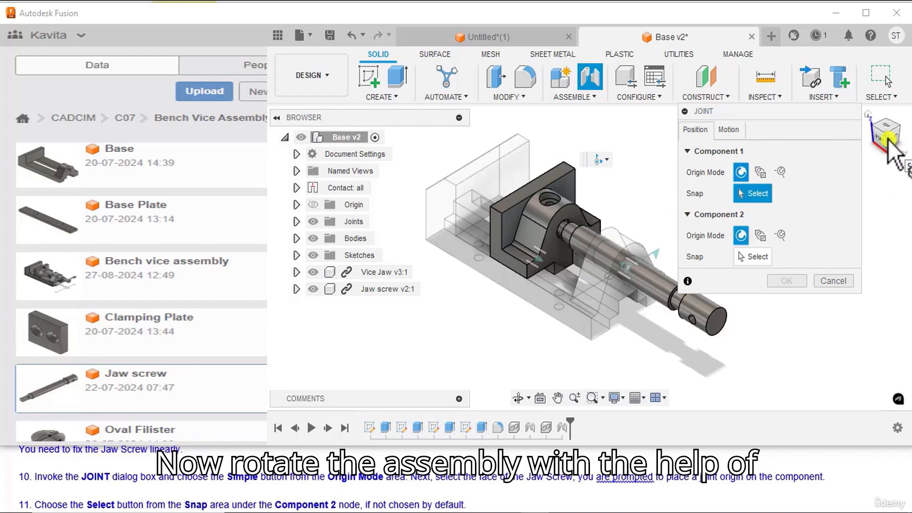
mouse_move(890, 138)
mouse_down()
mouse_move(11, 141)
mouse_move(62, 130)
mouse_up()
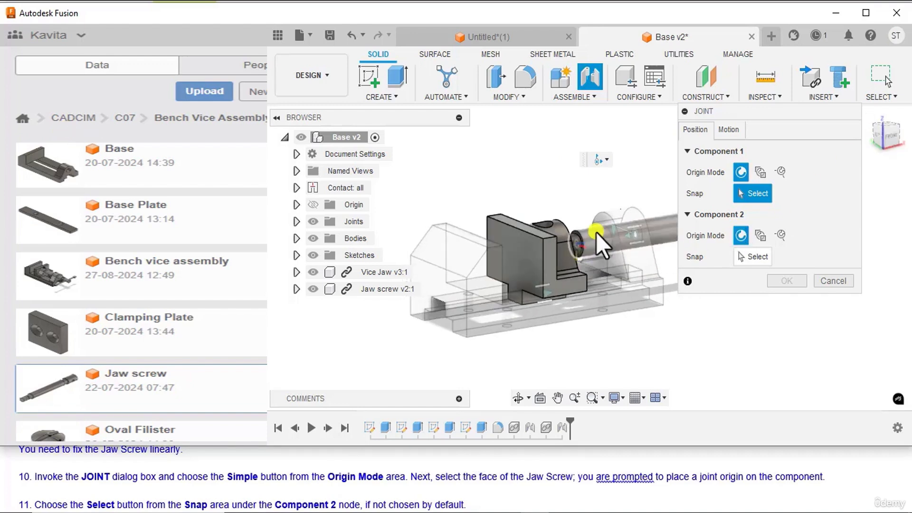
scroll(597, 230, up, 5)
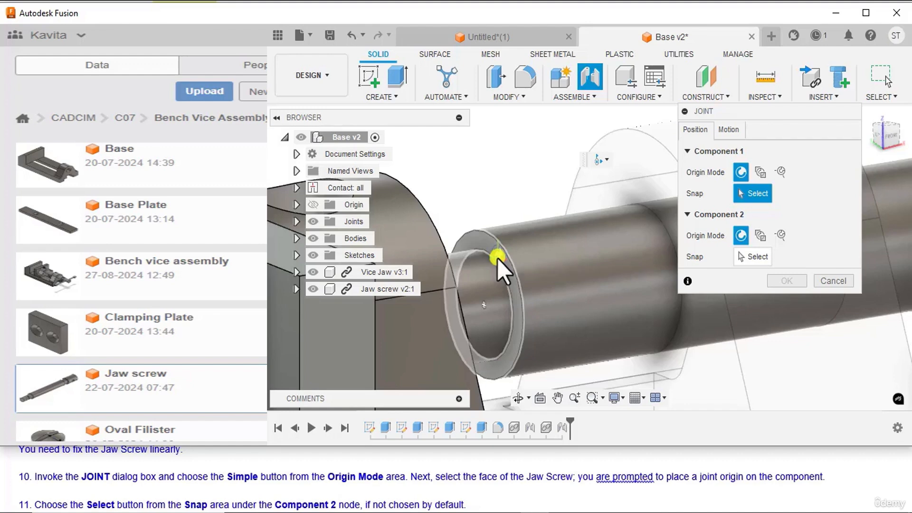
click(496, 259)
Step: Place this joint's second origin at the circular edge of the screw hole in the Vice Jaw
scroll(481, 172, down, 6)
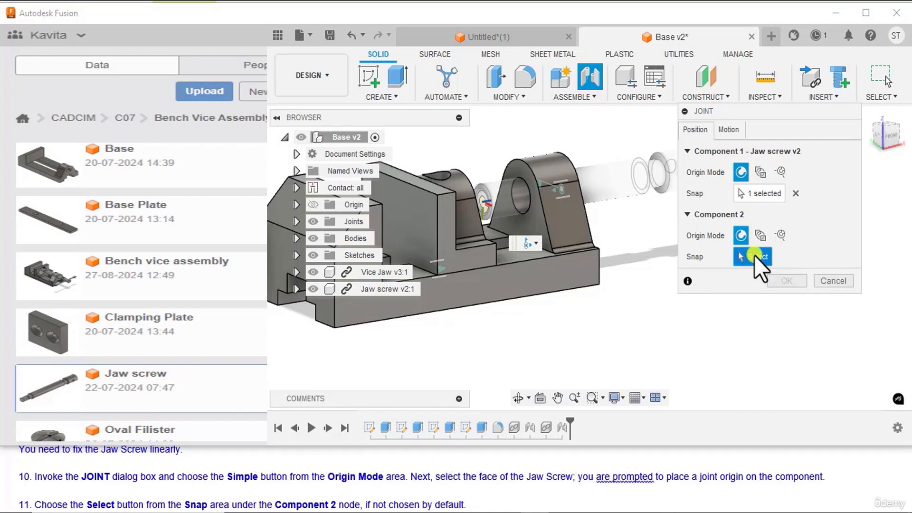
scroll(85, 496, down, 2)
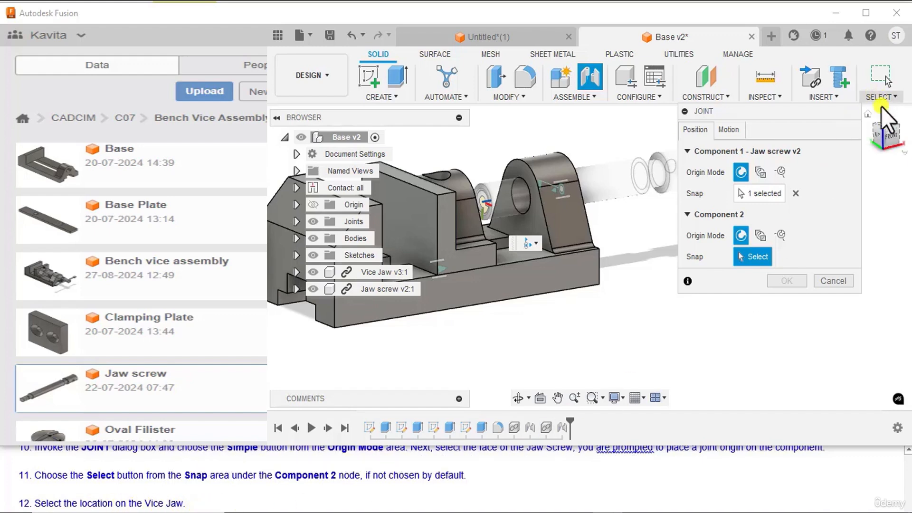
drag(896, 151, 785, 148)
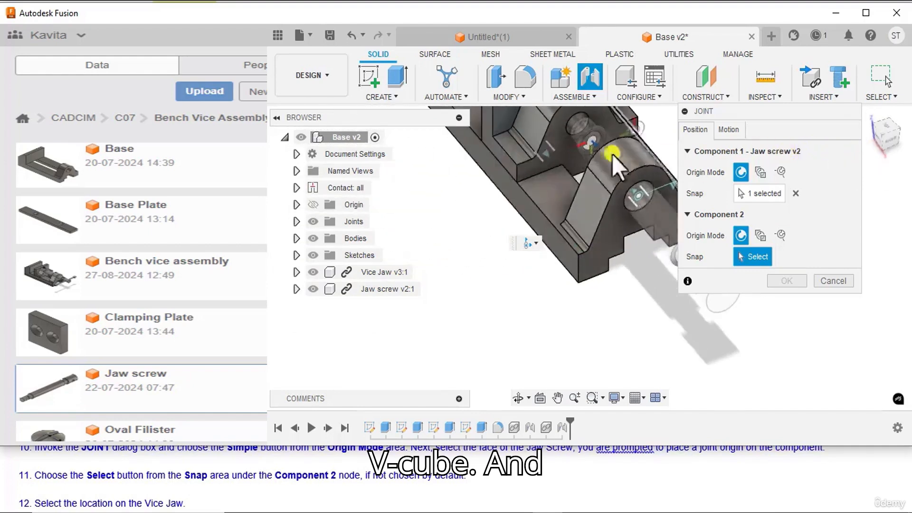
scroll(571, 129, up, 5)
scroll(561, 131, up, 4)
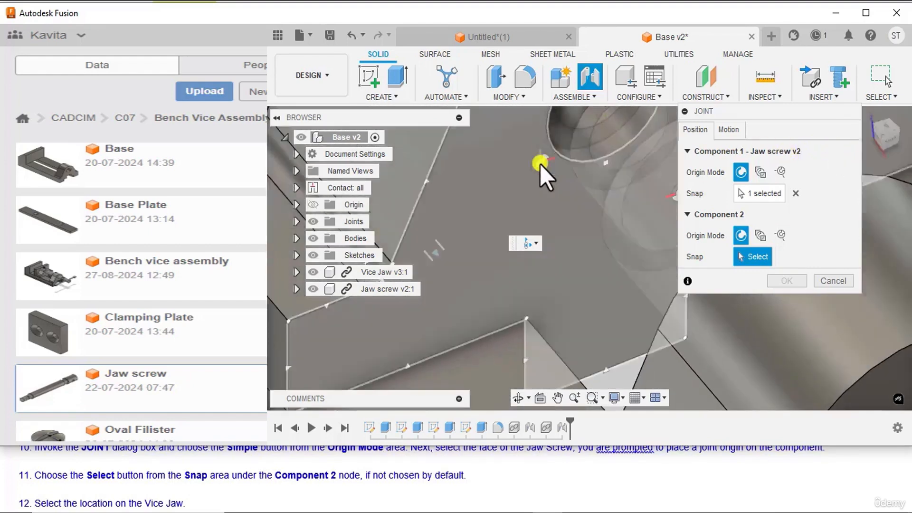
scroll(540, 164, down, 4)
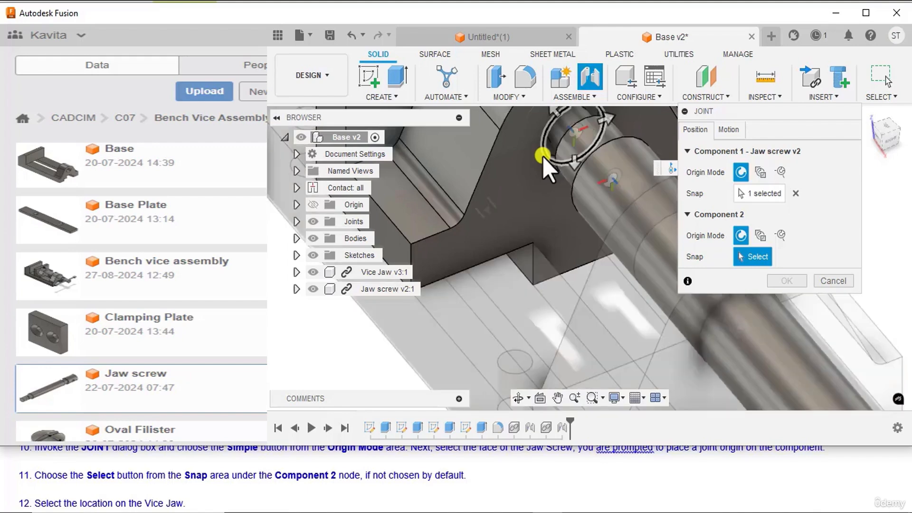
click(542, 156)
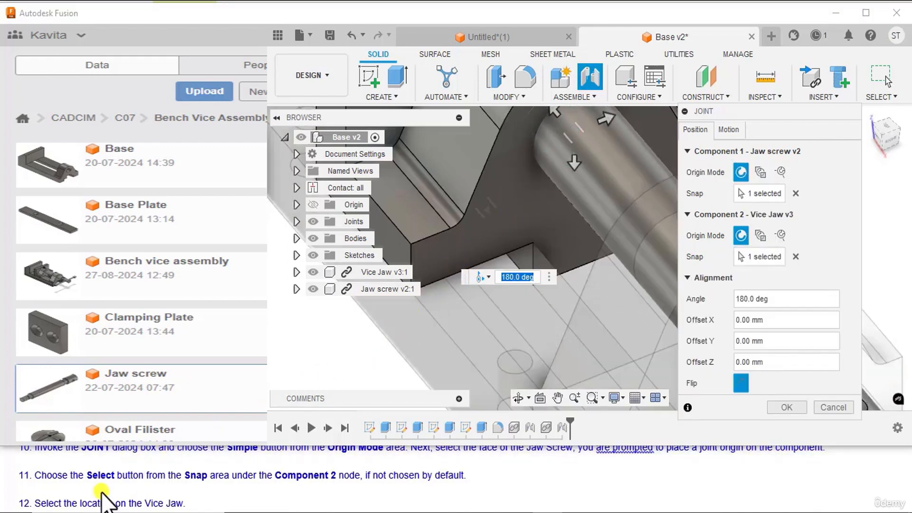
Step: Set the motion type of the Jaw screw and Vice Jaw joint to Revolute about the Z Axis and accept it
scroll(122, 499, down, 1)
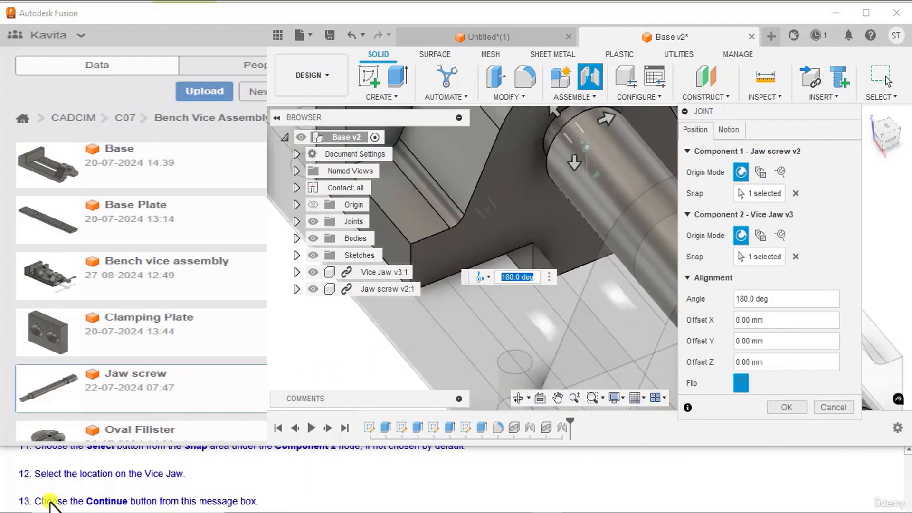
scroll(55, 496, up, 1)
scroll(54, 496, down, 1)
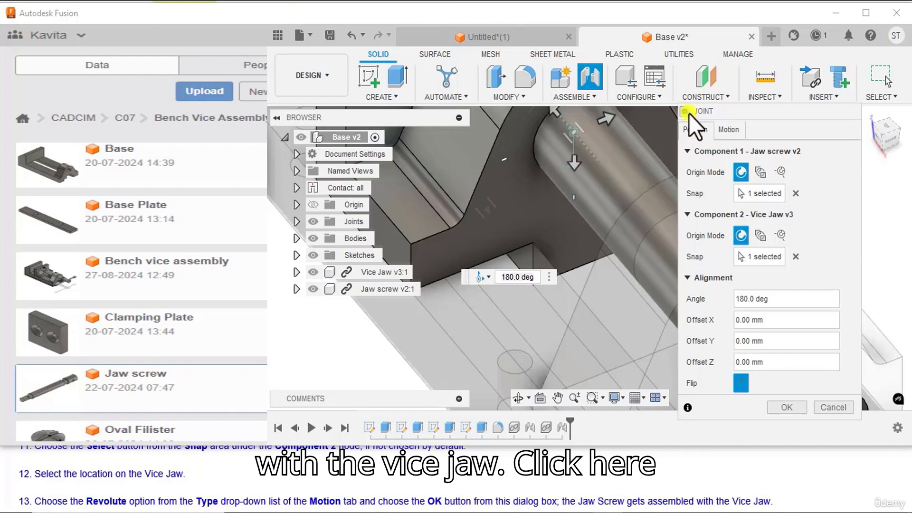
click(729, 130)
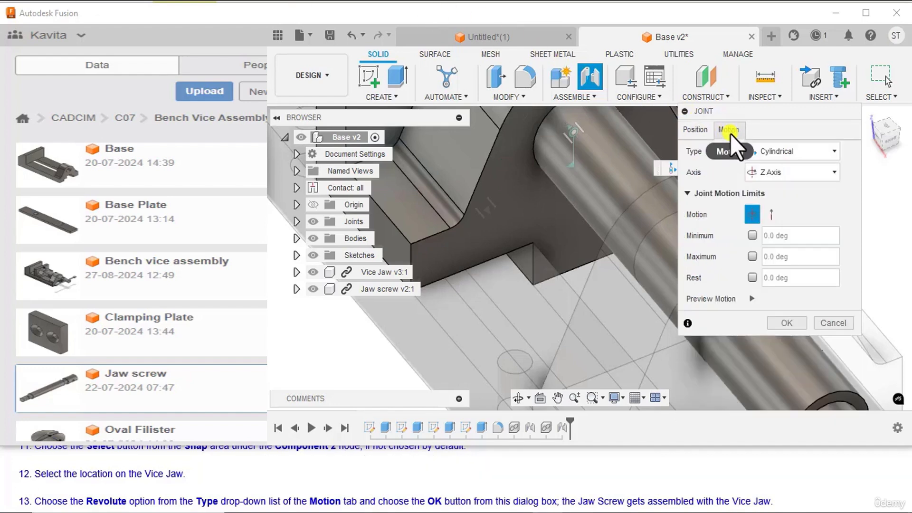
click(772, 153)
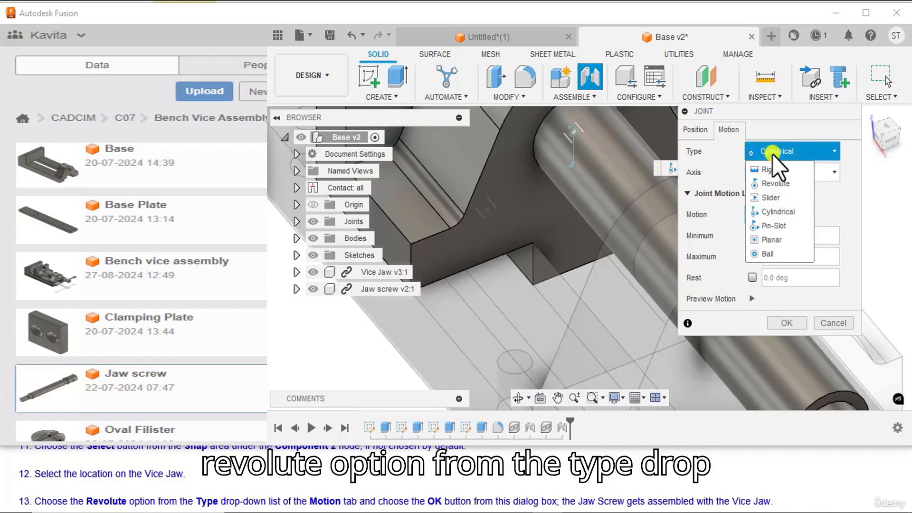
click(777, 183)
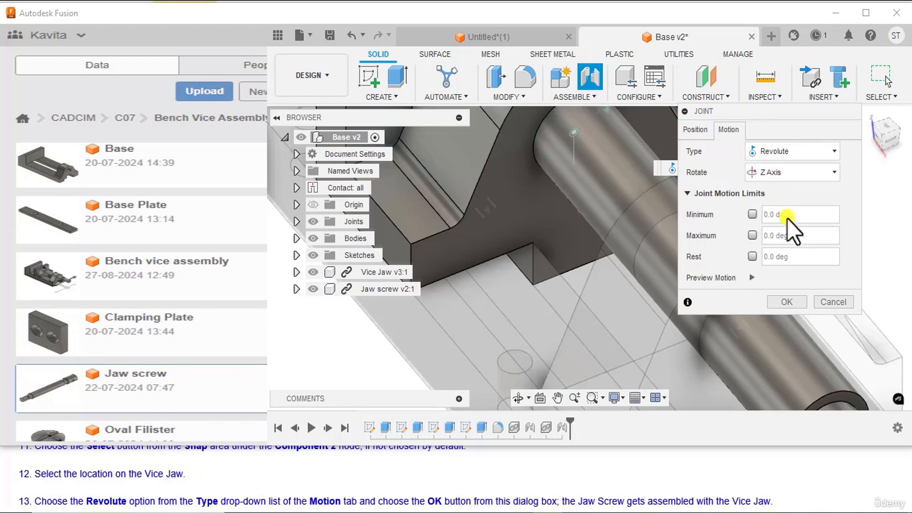
click(786, 302)
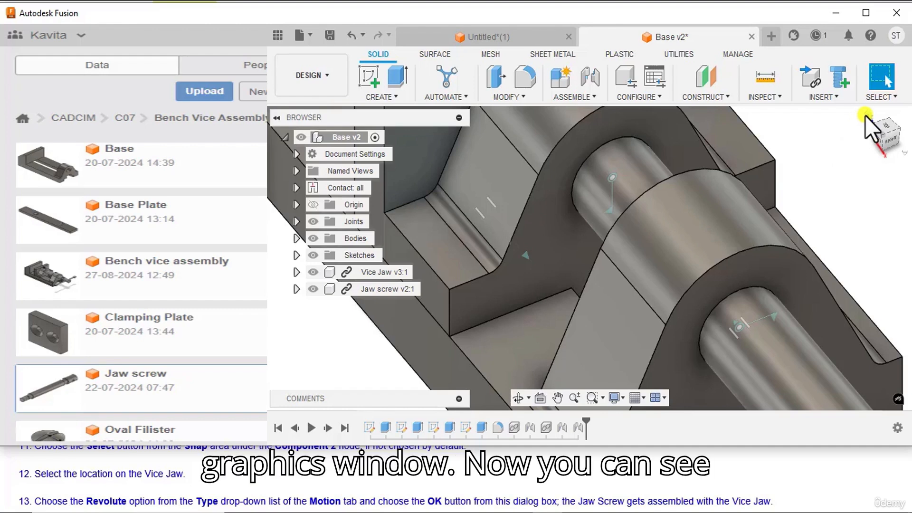
click(864, 116)
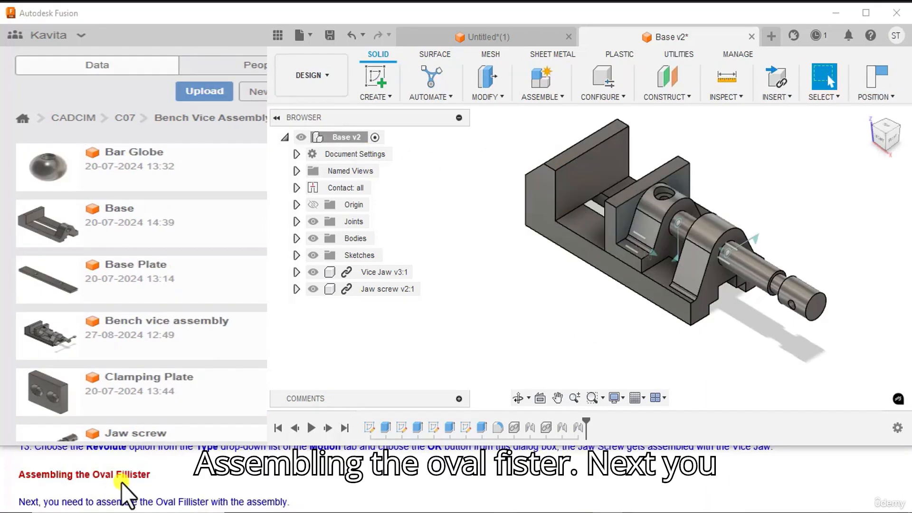
Step: Insert the Oval Filister into the current design, move it -70 mm along X clear of the Base, and accept the placement
scroll(121, 483, down, 1)
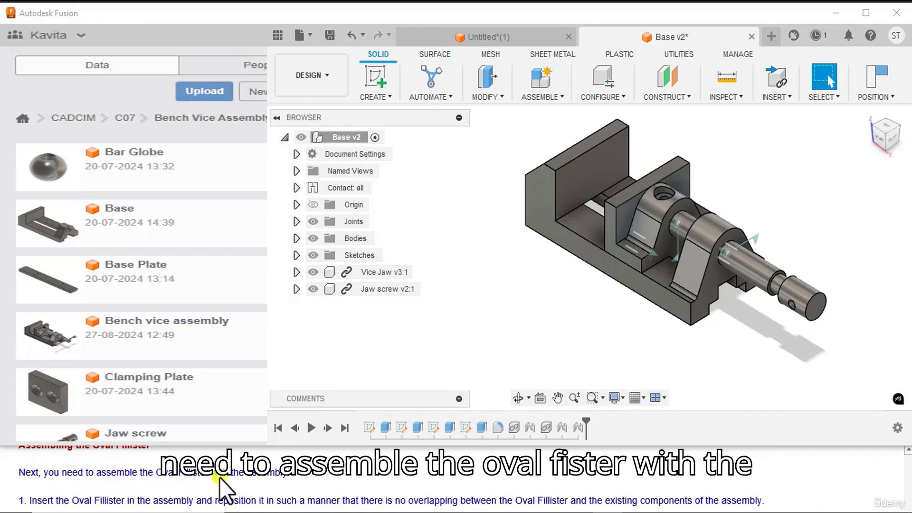
scroll(301, 477, down, 1)
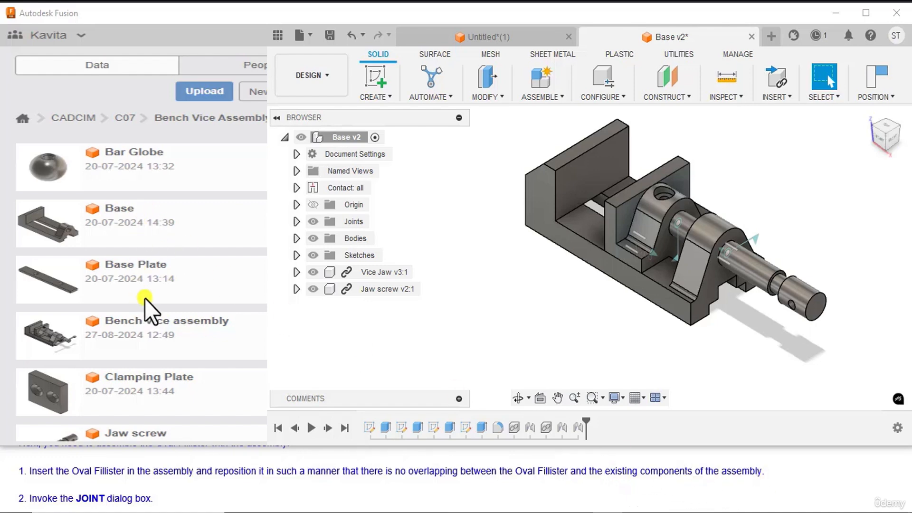
scroll(144, 298, down, 3)
right_click(132, 331)
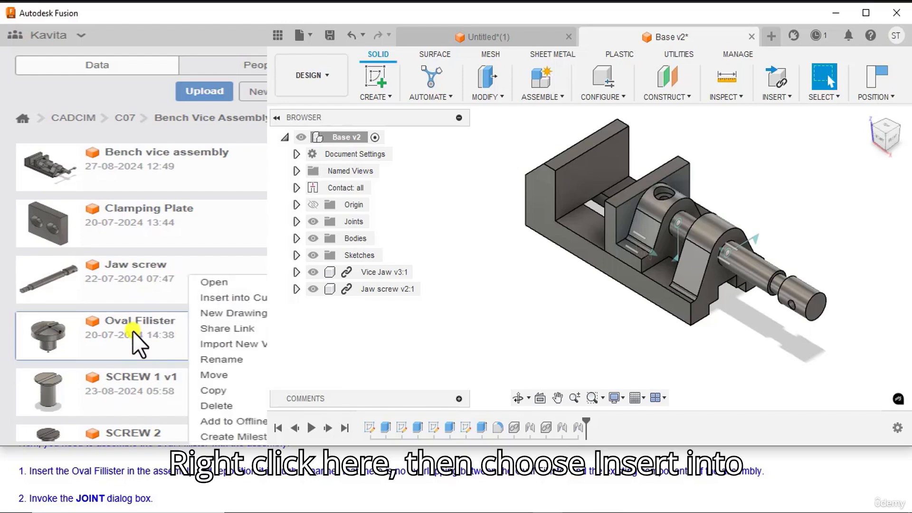
click(221, 300)
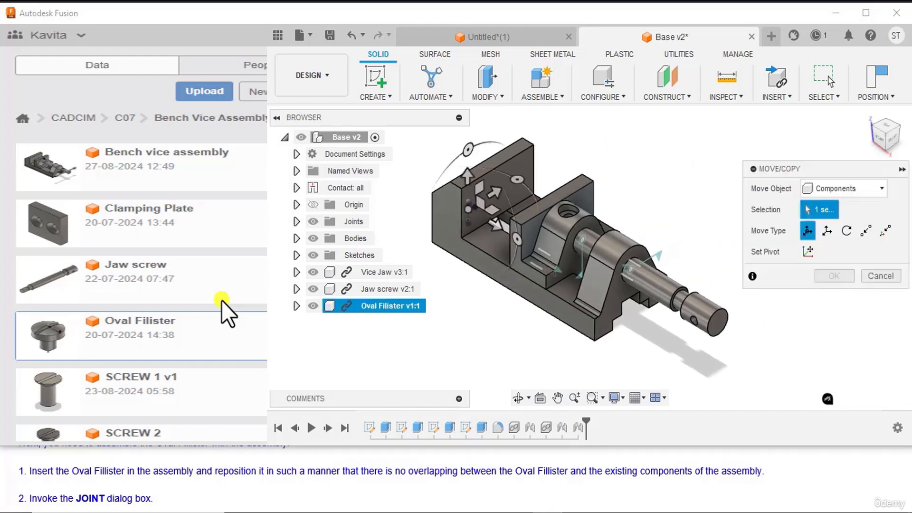
middle_drag(474, 306, 541, 325)
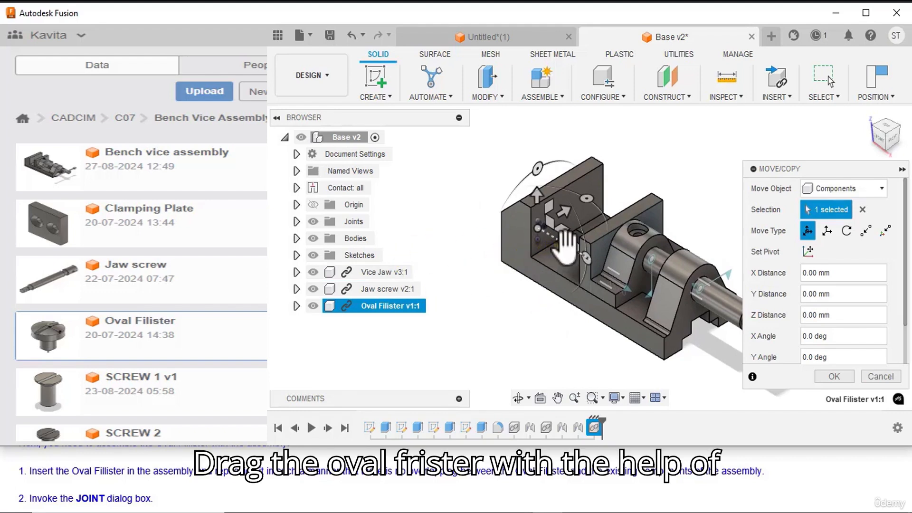
drag(563, 237, 495, 202)
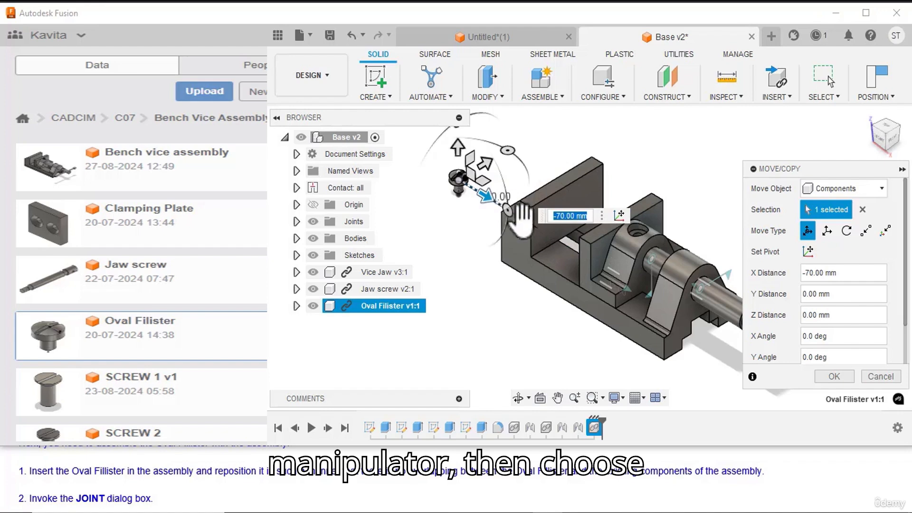
click(834, 376)
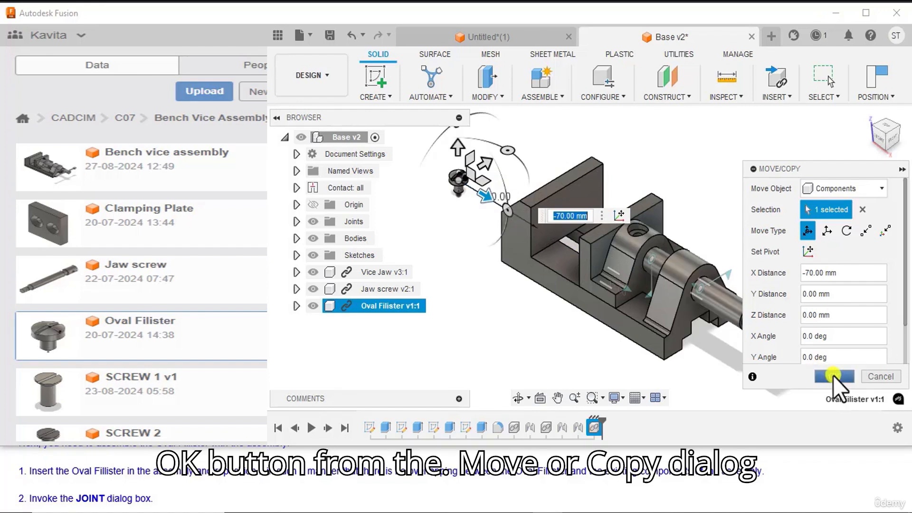
Step: Start a Joint with Simple origin mode and place the first origin at the circular edge beneath the Oval Filister's head
scroll(57, 498, down, 1)
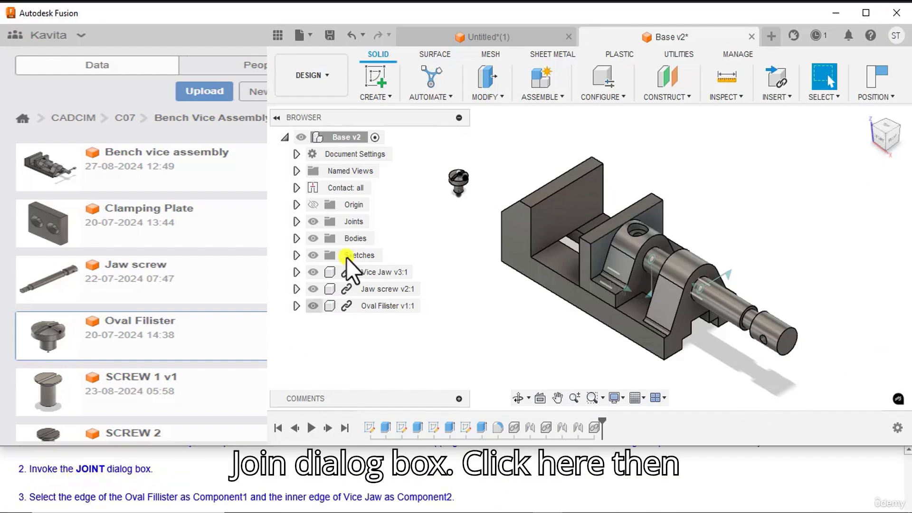
click(545, 99)
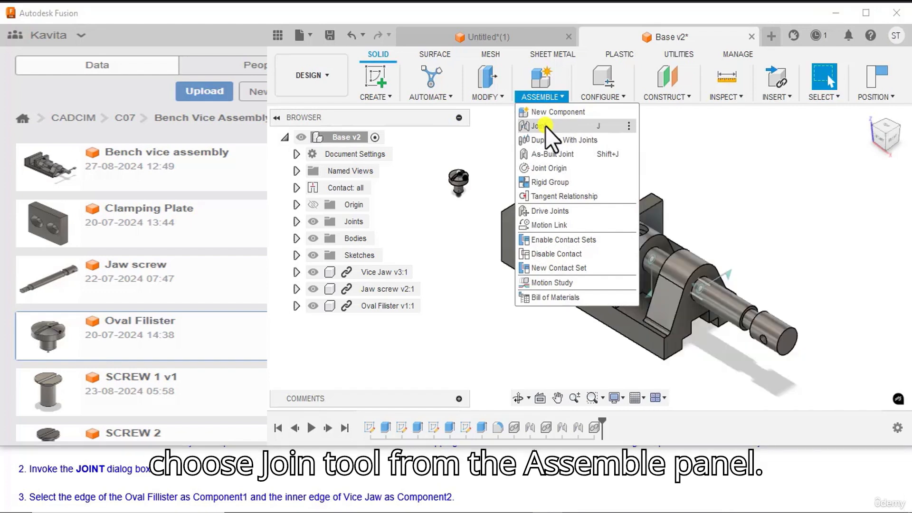
click(545, 126)
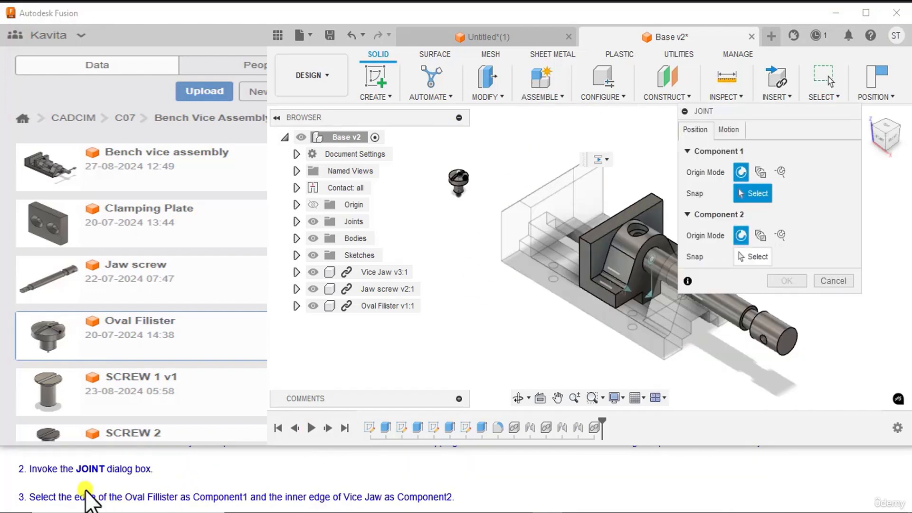
scroll(91, 494, down, 1)
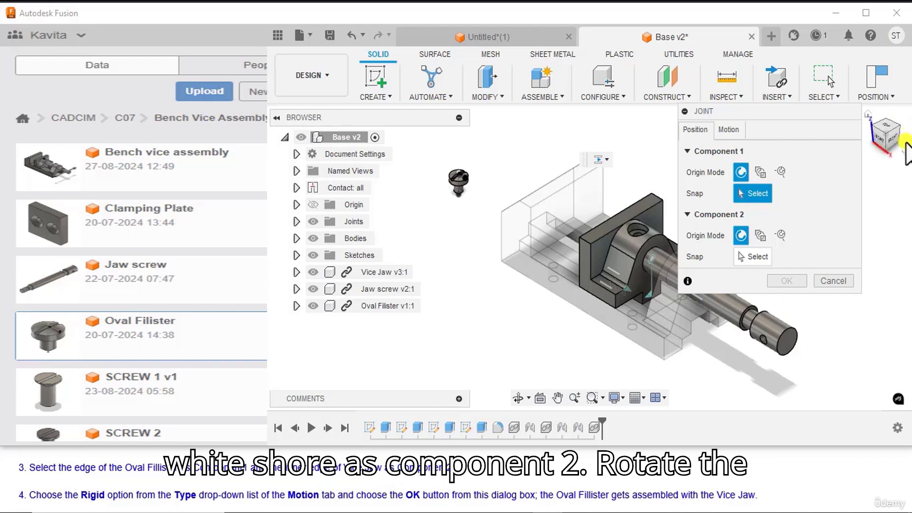
drag(887, 130, 880, 119)
scroll(509, 369, up, 8)
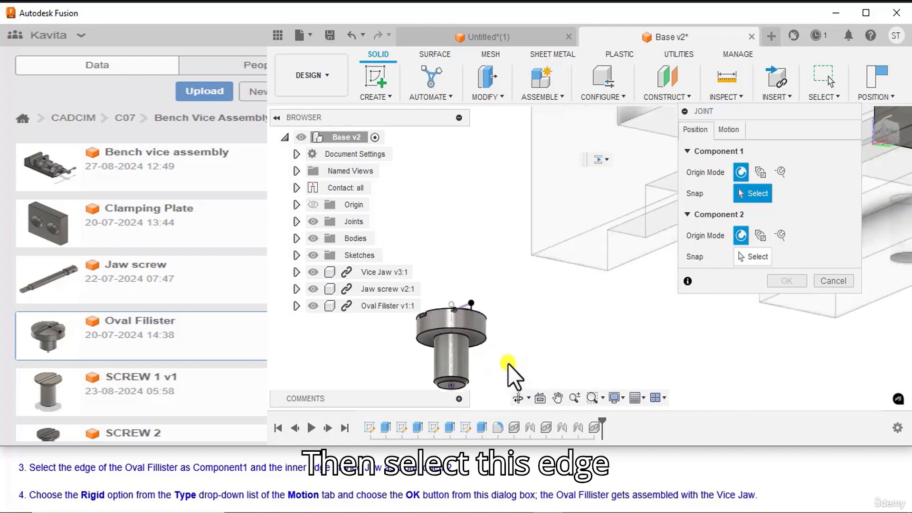
click(450, 328)
scroll(459, 211, down, 6)
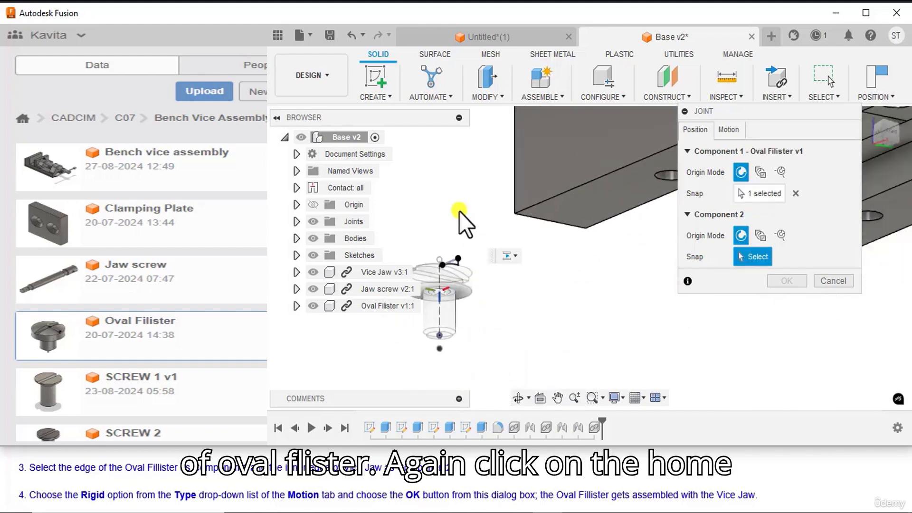
Step: Place this joint's second origin at the inner circular edge inside the counterbored hole on top of the Vice Jaw
mouse_move(871, 114)
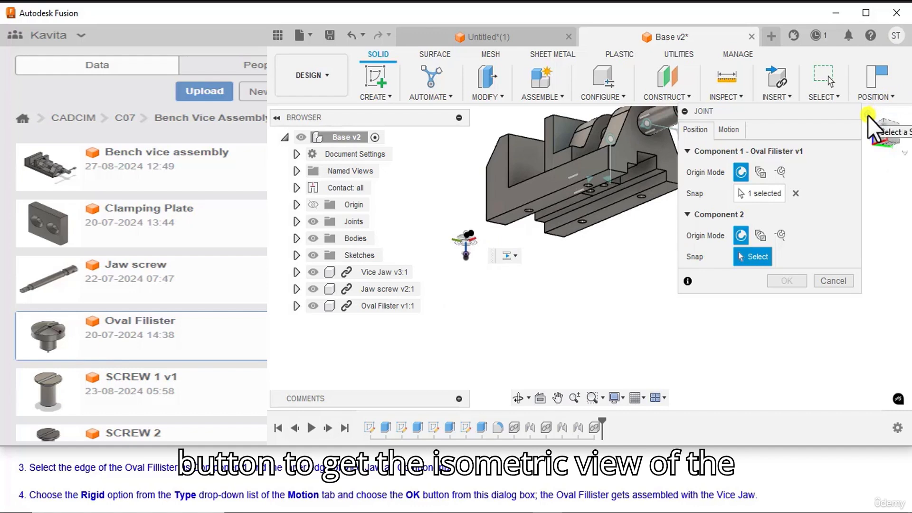
click(867, 116)
scroll(619, 242, up, 5)
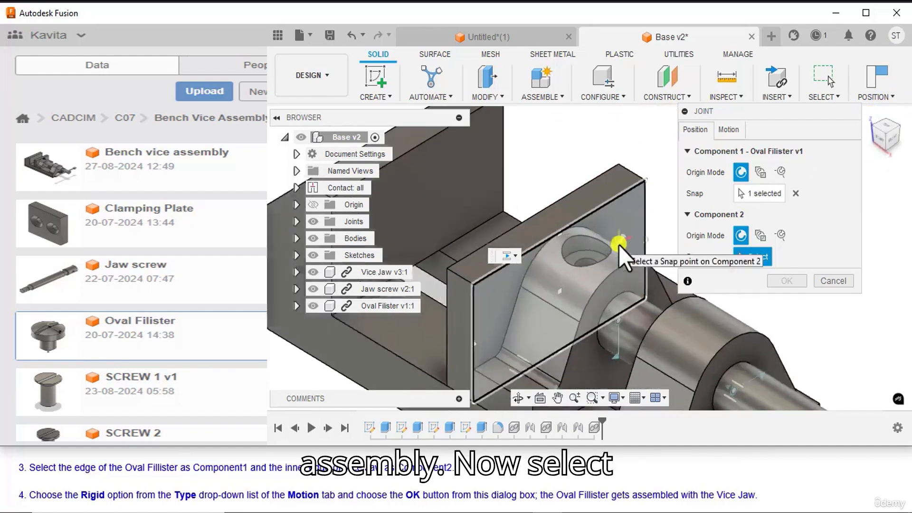
scroll(619, 245, up, 3)
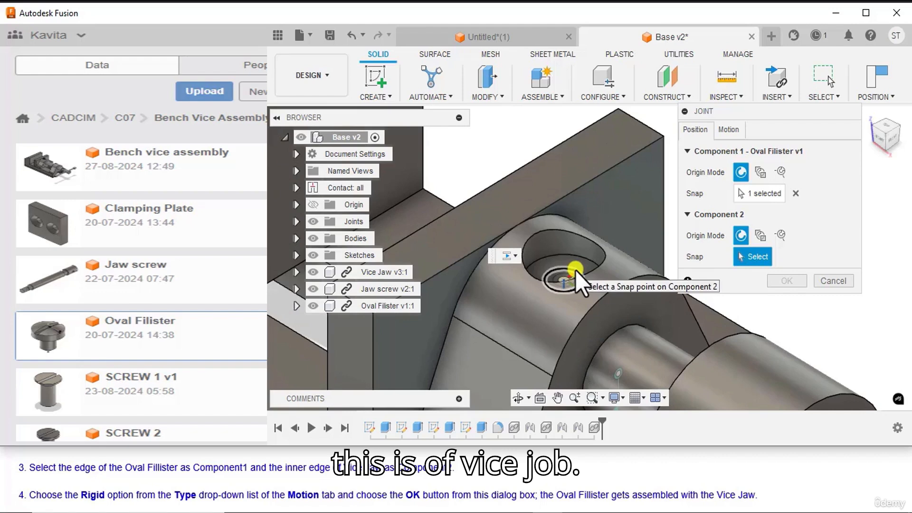
click(574, 269)
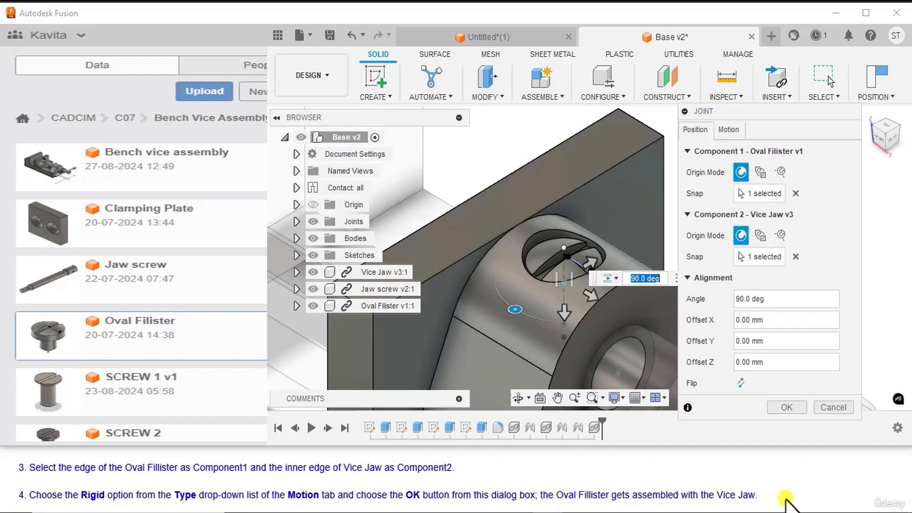
Step: Set the motion type of the Oval Filister and Vice Jaw joint to Rigid and accept it
click(733, 133)
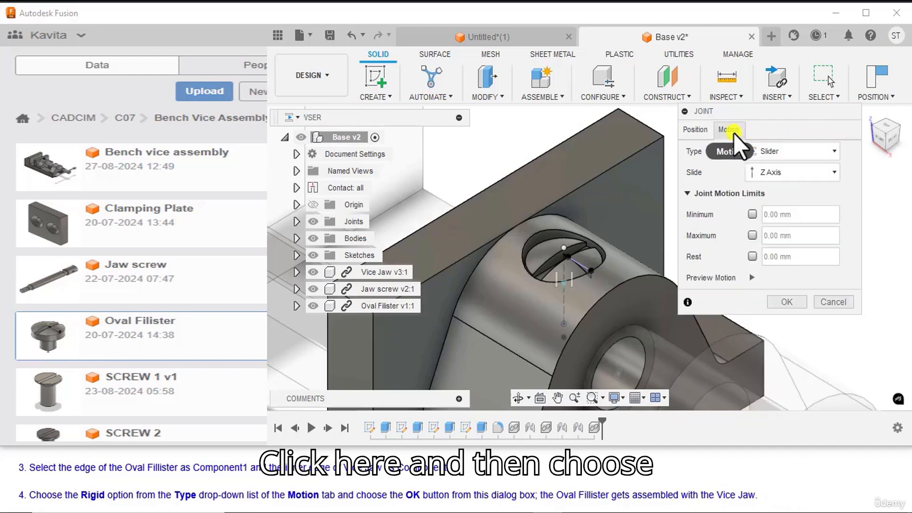
click(799, 153)
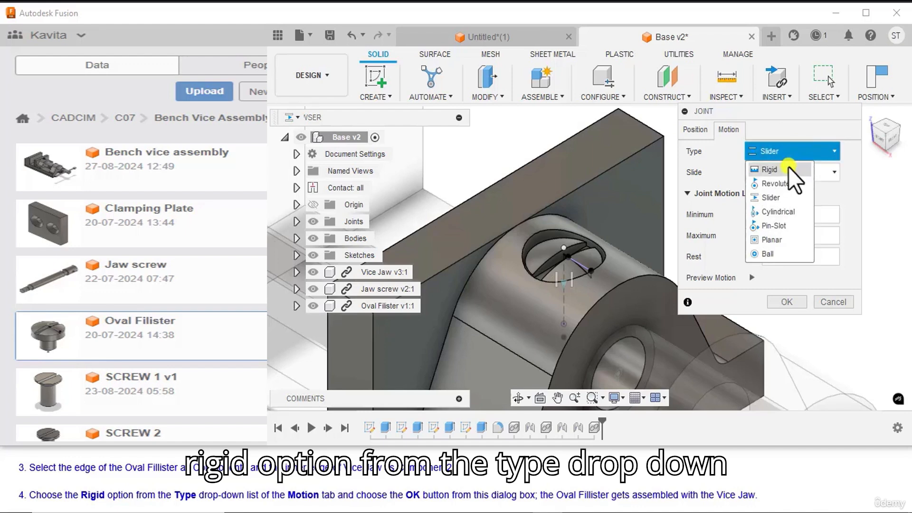
click(787, 169)
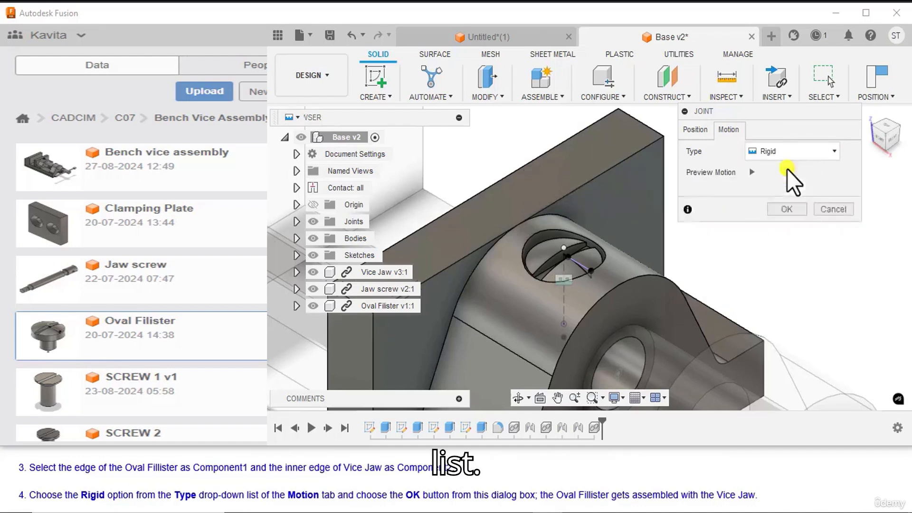
click(781, 210)
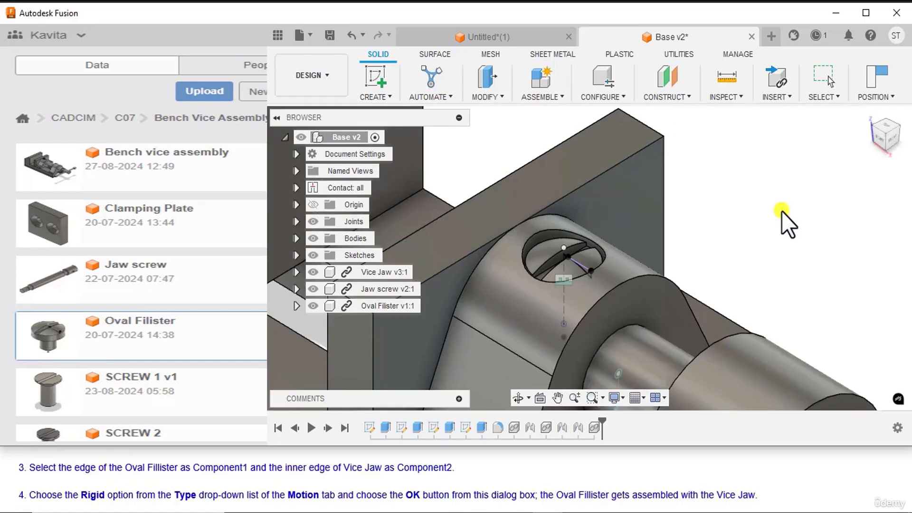
scroll(730, 258, down, 3)
middle_drag(730, 258, 734, 201)
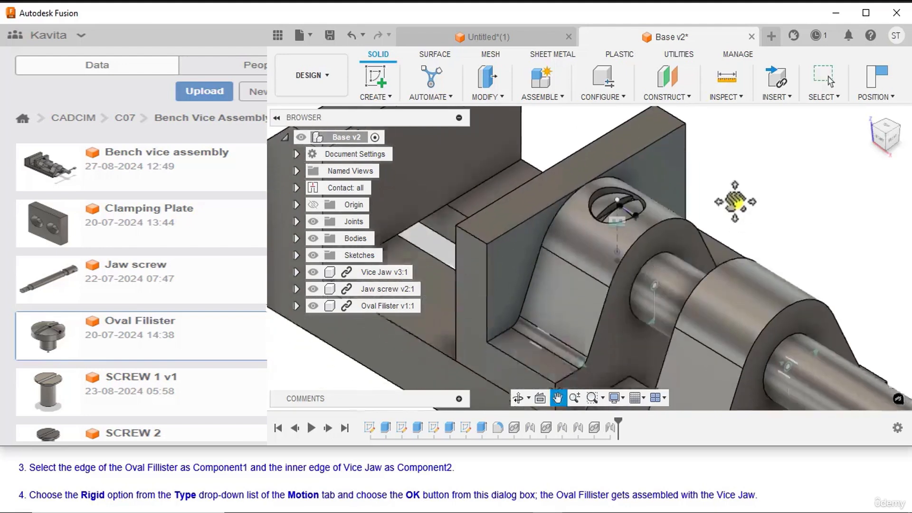
scroll(739, 217, up, 2)
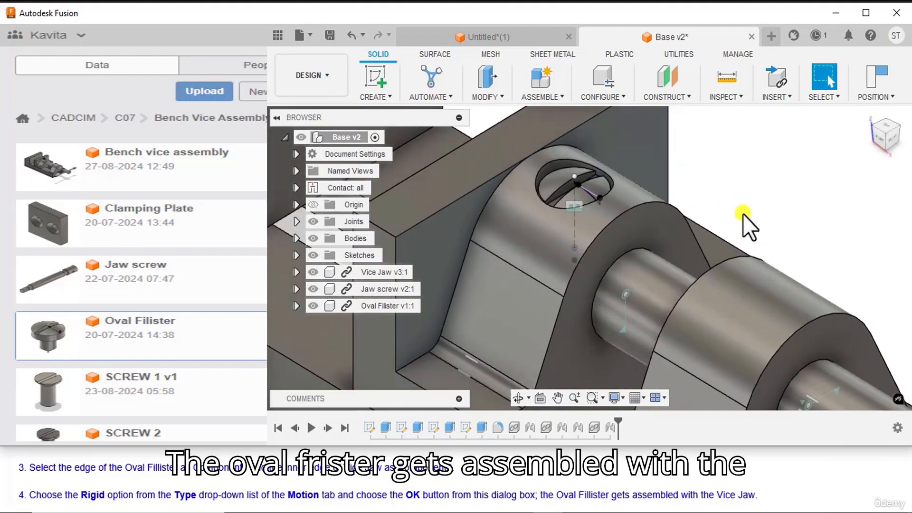
scroll(742, 214, down, 5)
Step: Insert the Screw bar into the current design, placed clear of the Base and rotated 95 deg in the horizontal plane
scroll(743, 221, down, 3)
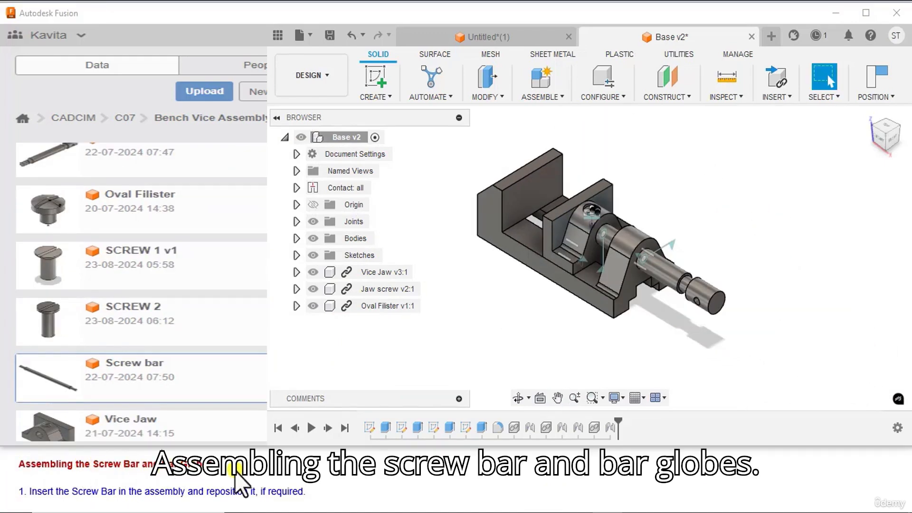
scroll(52, 482, down, 1)
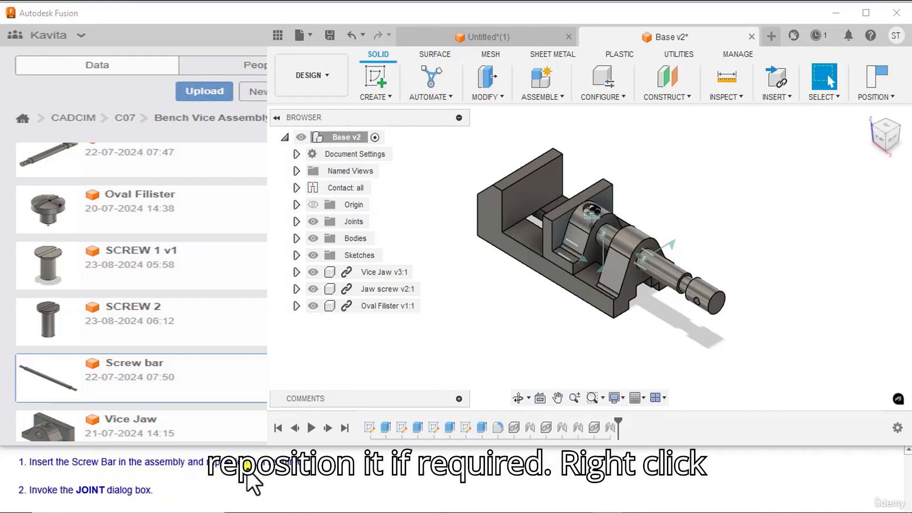
right_click(38, 364)
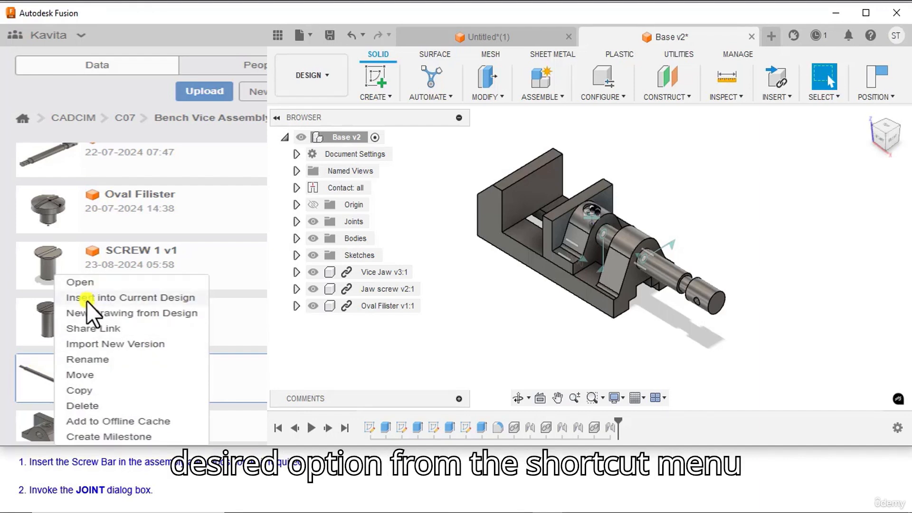
click(86, 301)
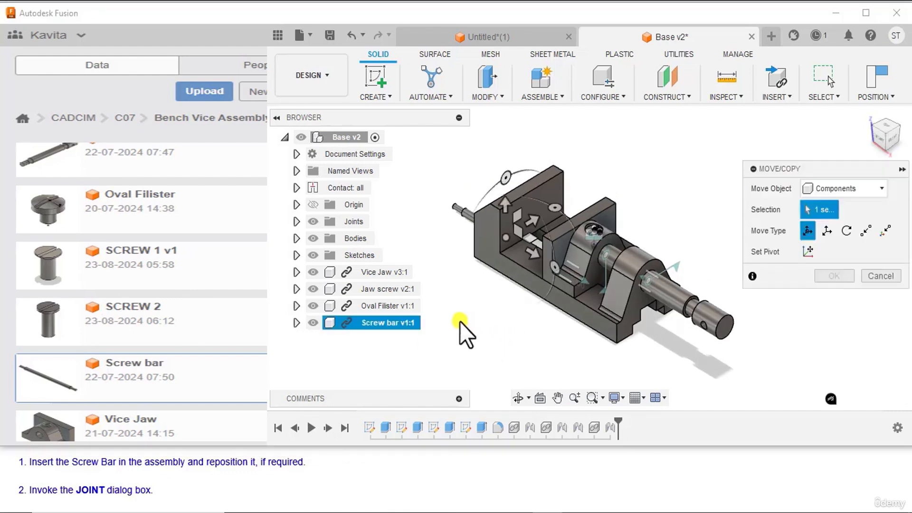
middle_drag(457, 300, 484, 289)
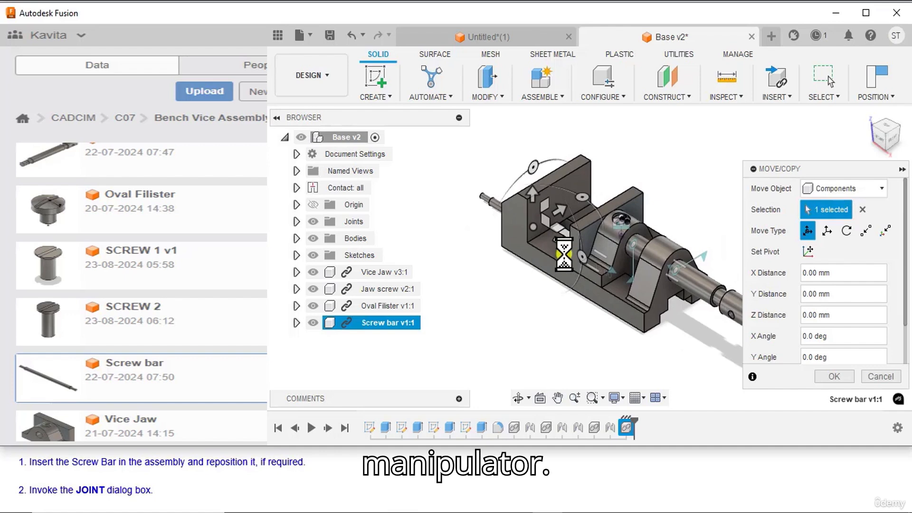
drag(562, 247, 432, 185)
scroll(483, 261, down, 2)
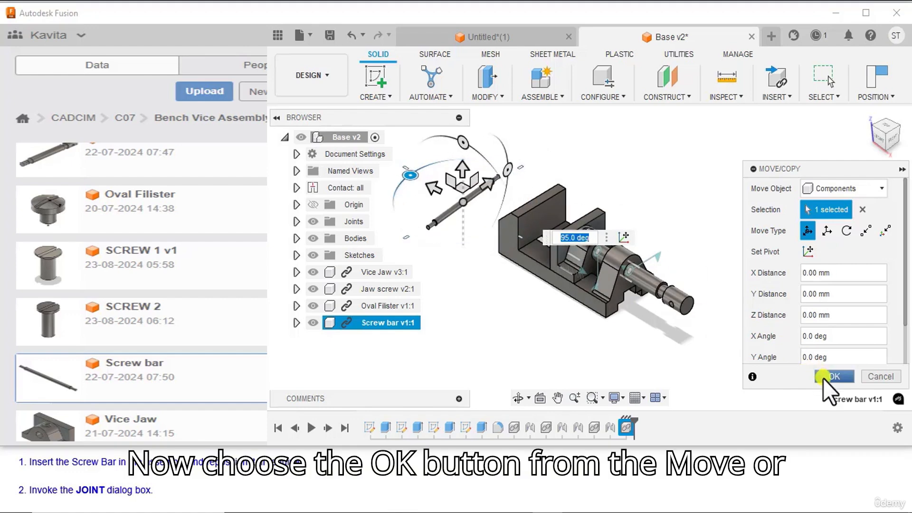
click(822, 377)
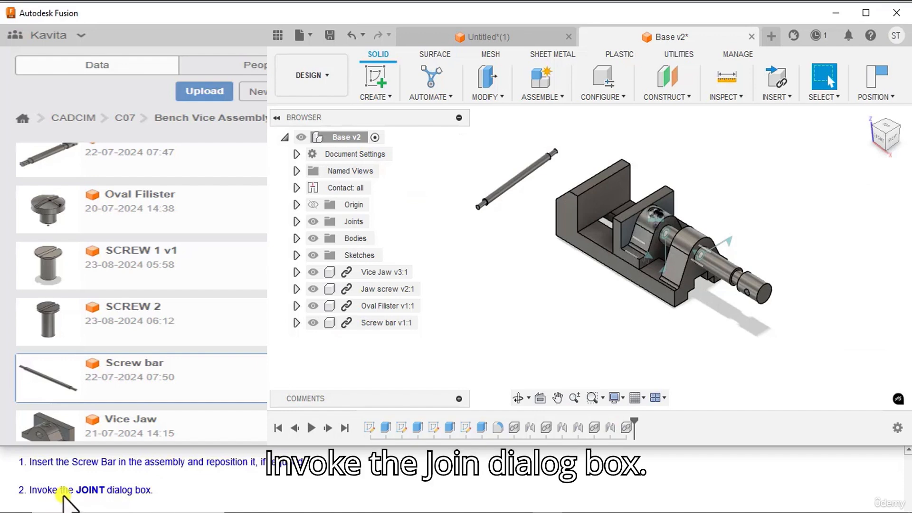
Step: Start a Joint with Simple origin mode and place the first origin at the middle of the Screw bar's cylindrical face
click(543, 98)
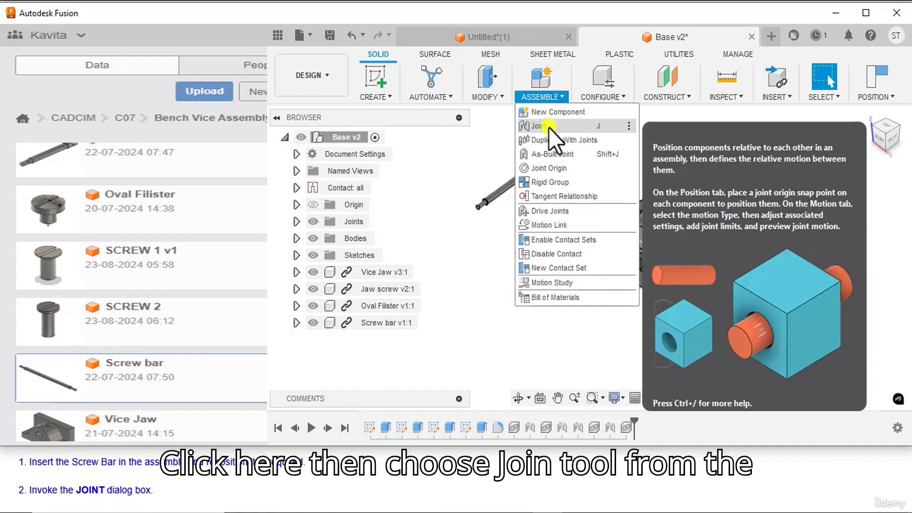
click(548, 126)
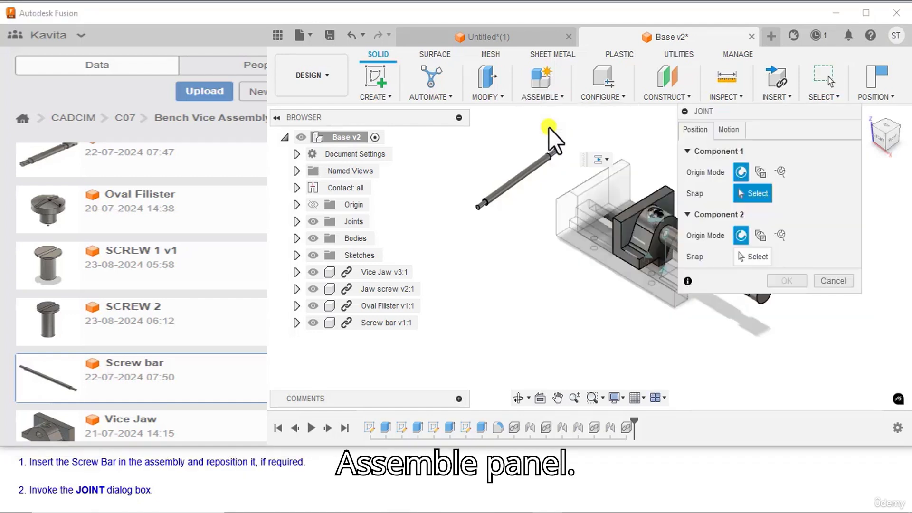
scroll(102, 494, down, 1)
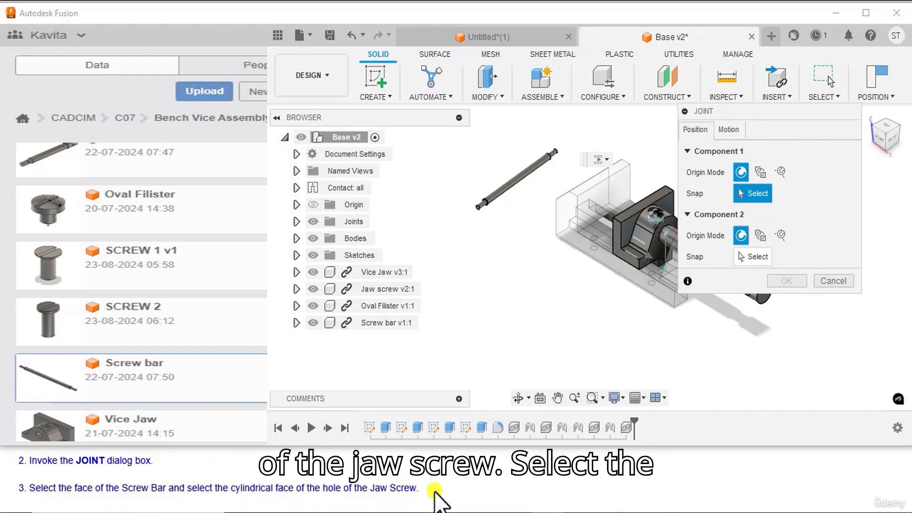
click(520, 179)
scroll(539, 276, up, 2)
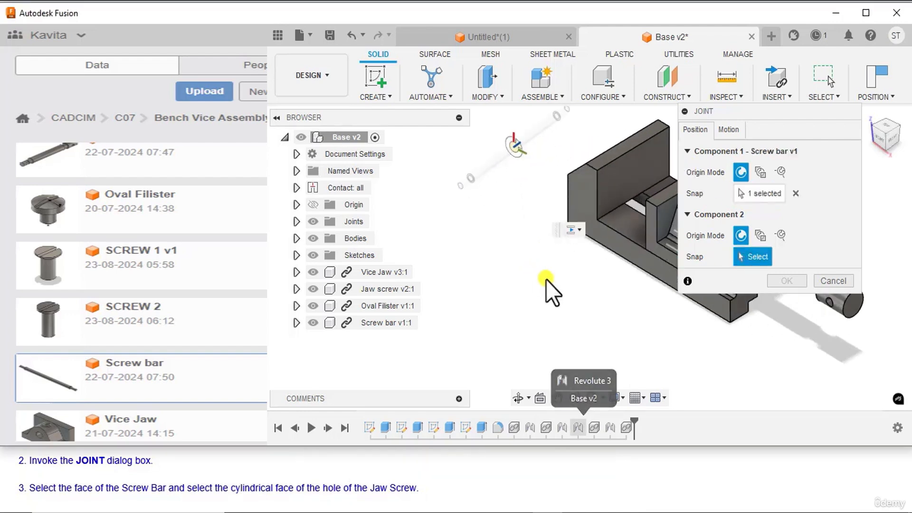
Step: Place this joint's second origin on the cylindrical face of the cross hole in the Jaw screw's head
middle_drag(545, 279, 358, 225)
middle_drag(612, 281, 478, 277)
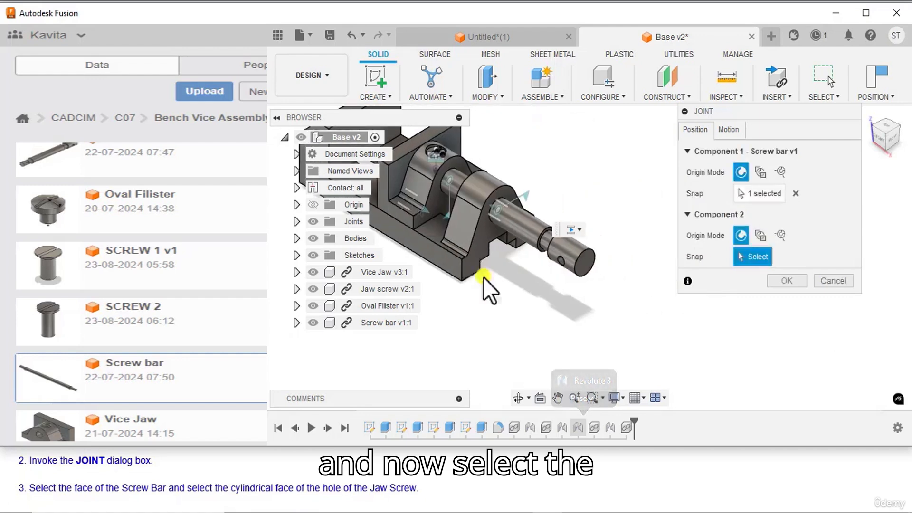
scroll(568, 271, up, 5)
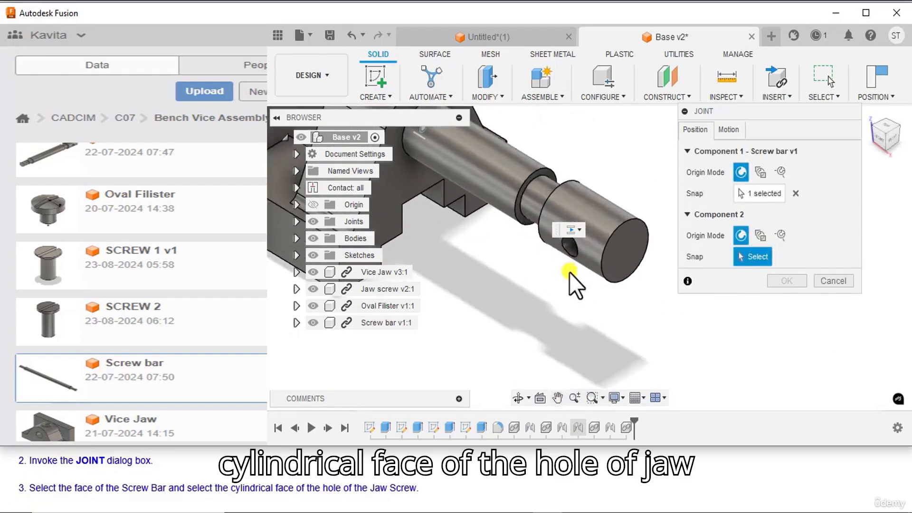
click(570, 246)
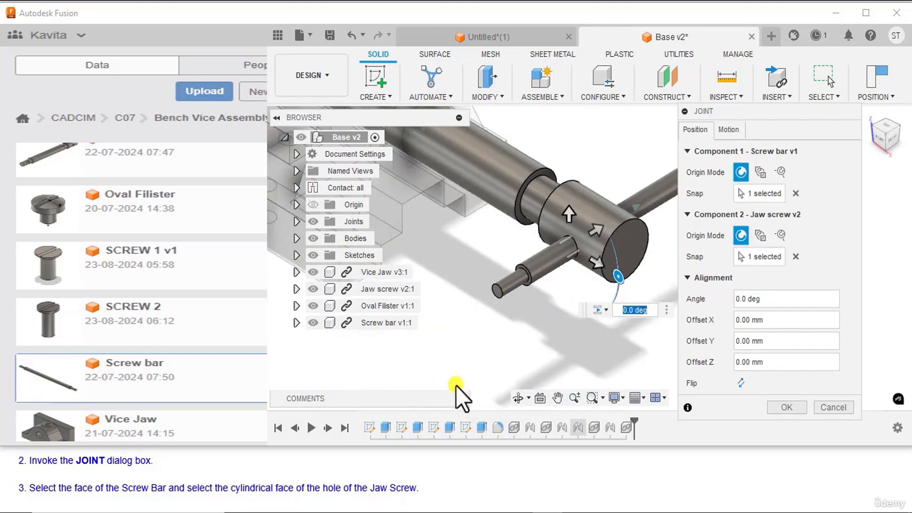
Step: Use Slider motion along the Z Axis for the Screw bar and Jaw screw joint and accept it
scroll(71, 491, down, 1)
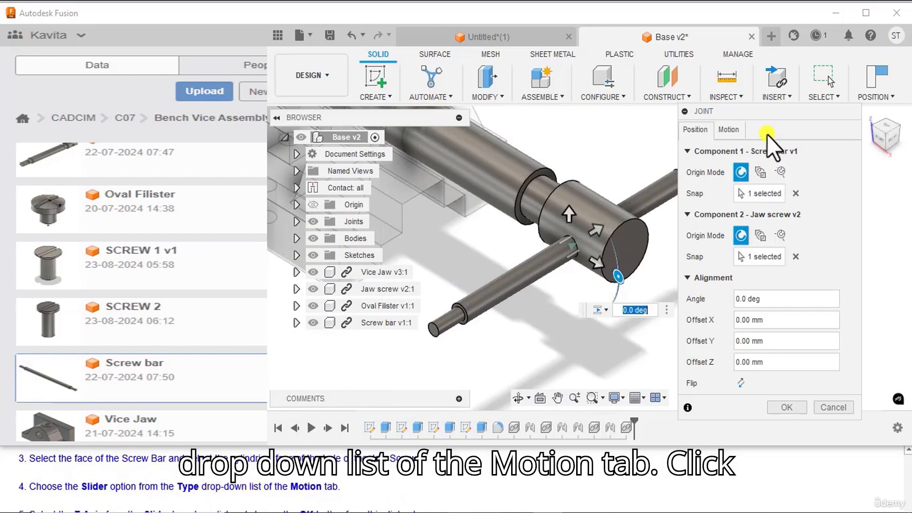
click(731, 132)
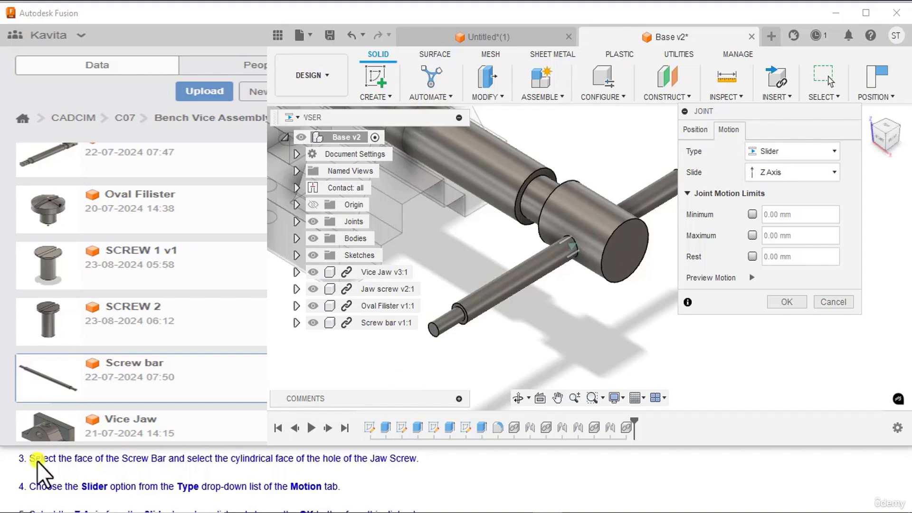
scroll(41, 468, down, 2)
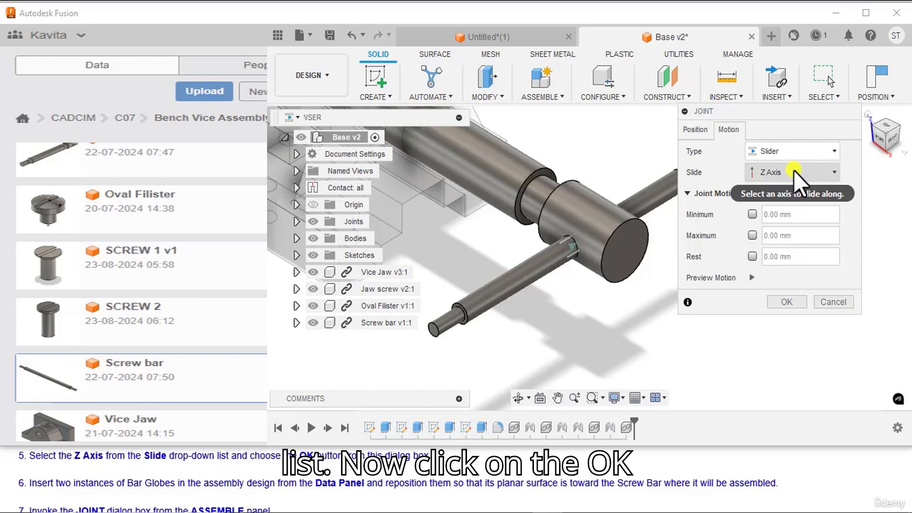
click(783, 302)
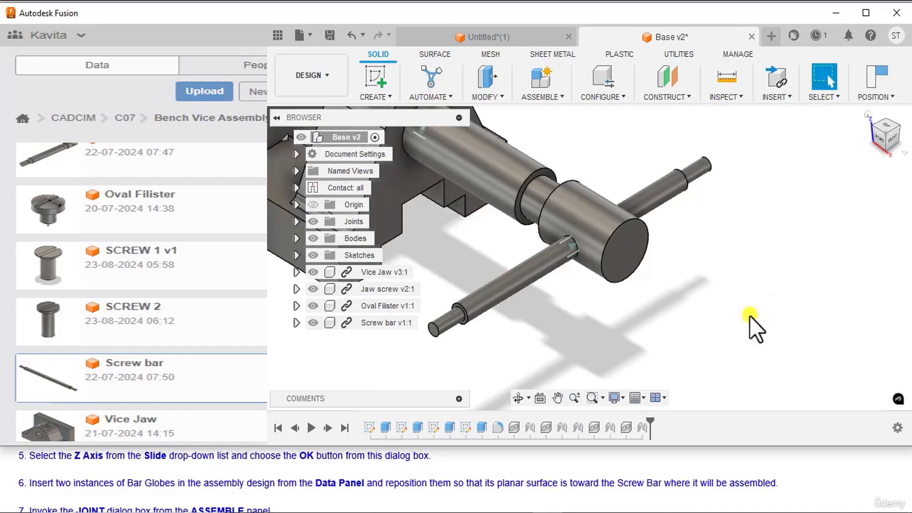
scroll(602, 349, down, 8)
middle_drag(602, 349, 731, 331)
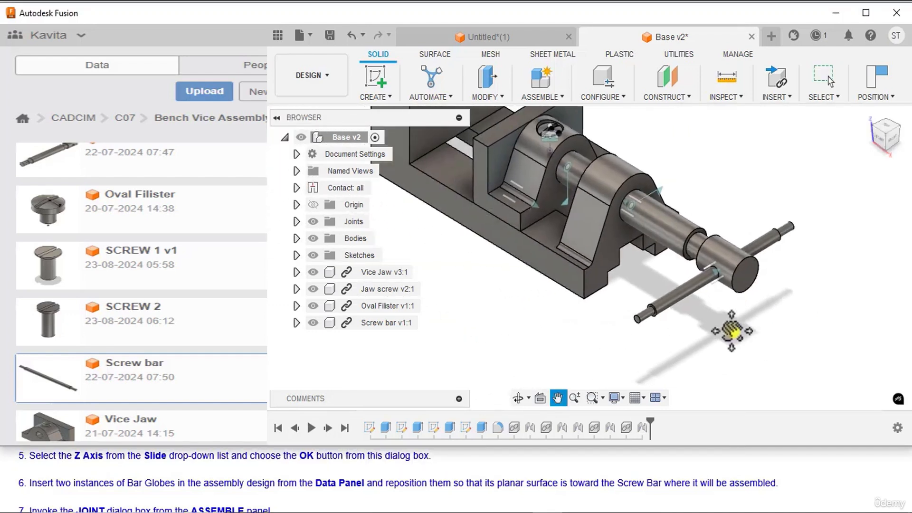
Step: Insert the Bar Globe into the current design and move it -70 mm along X, clear of the Base
key(Escape)
scroll(713, 335, down, 3)
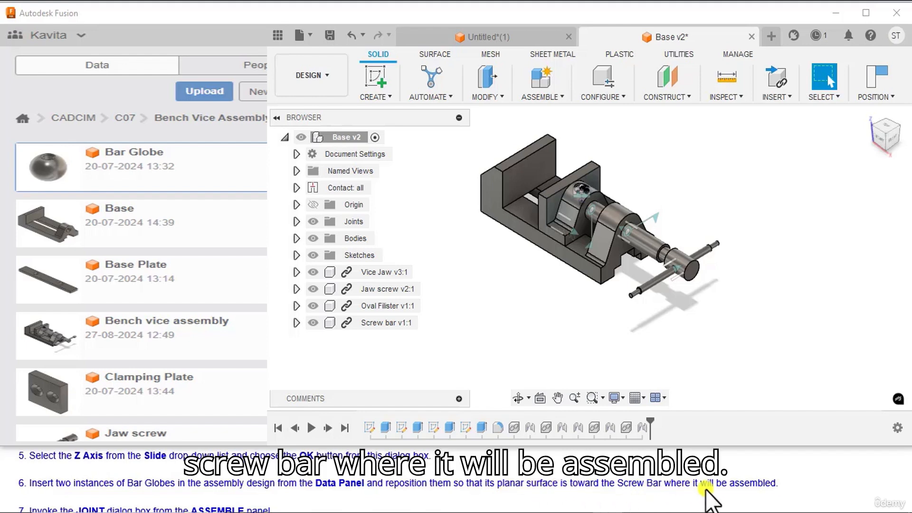
right_click(152, 187)
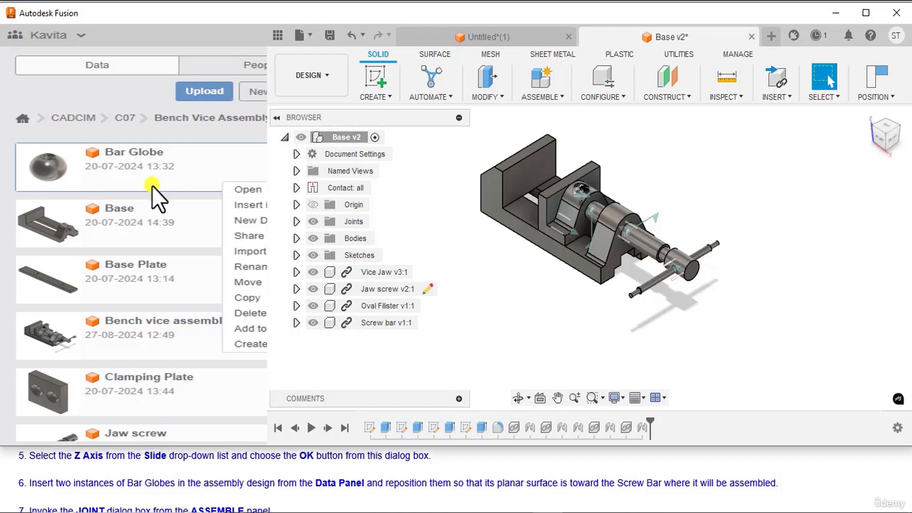
right_click(32, 181)
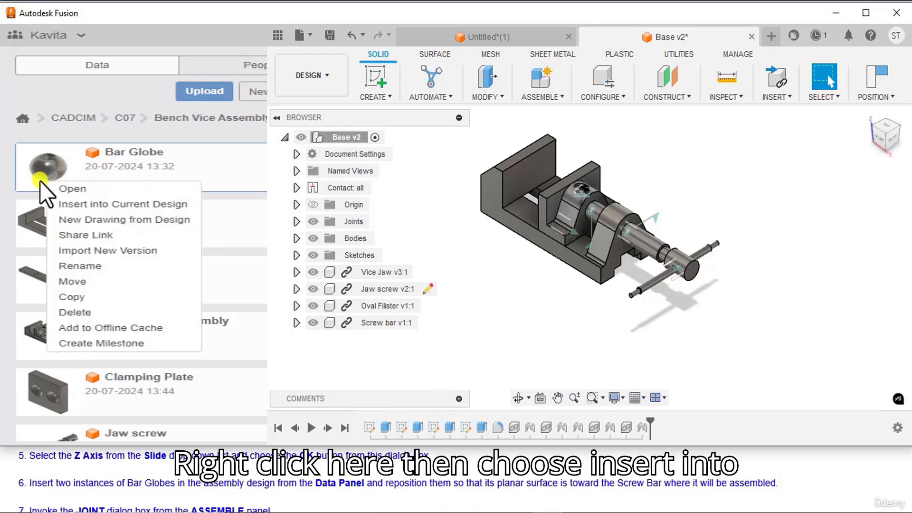
click(59, 204)
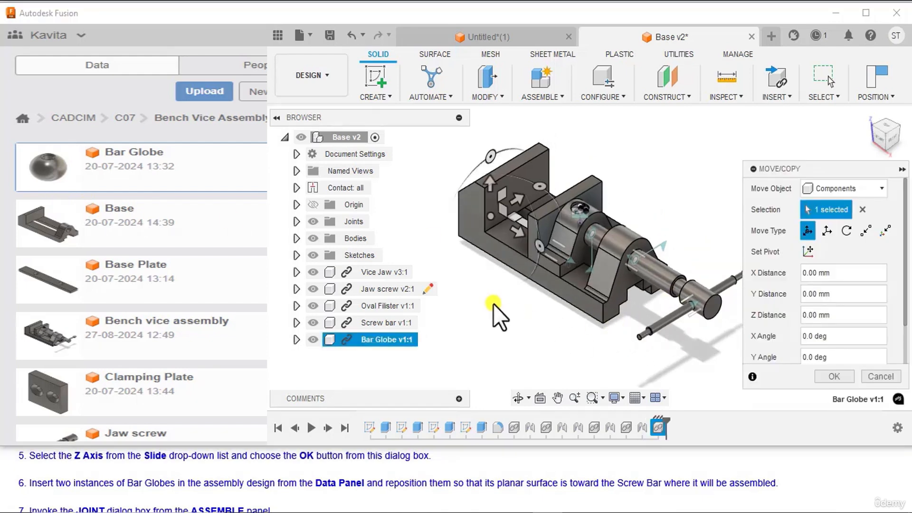
middle_drag(493, 304, 559, 300)
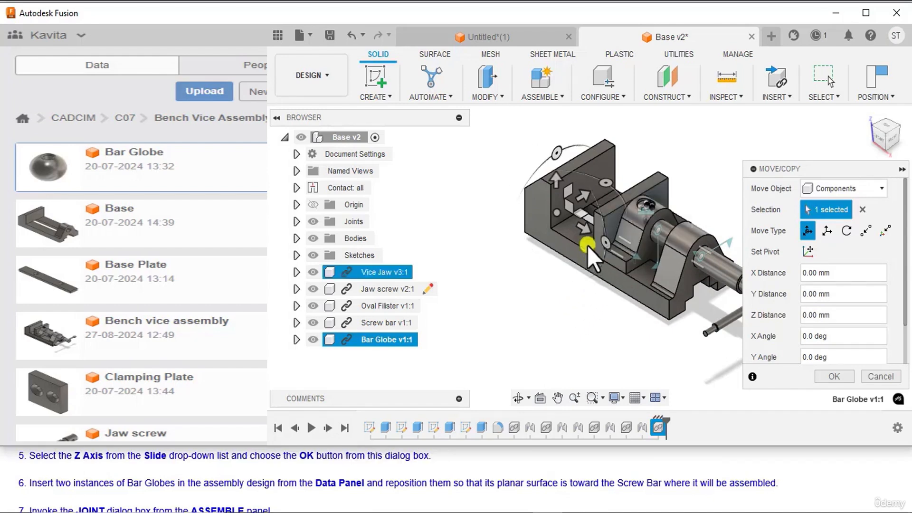
drag(585, 225, 517, 187)
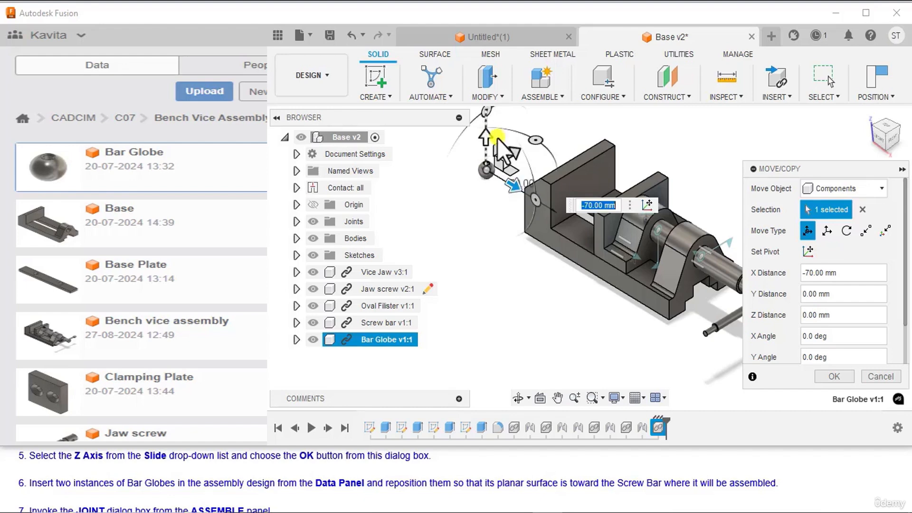
Step: Rotate the Bar Globe 90 deg about X, accept the placement, and reposition it near the front end of the Screw bar
scroll(519, 197, down, 2)
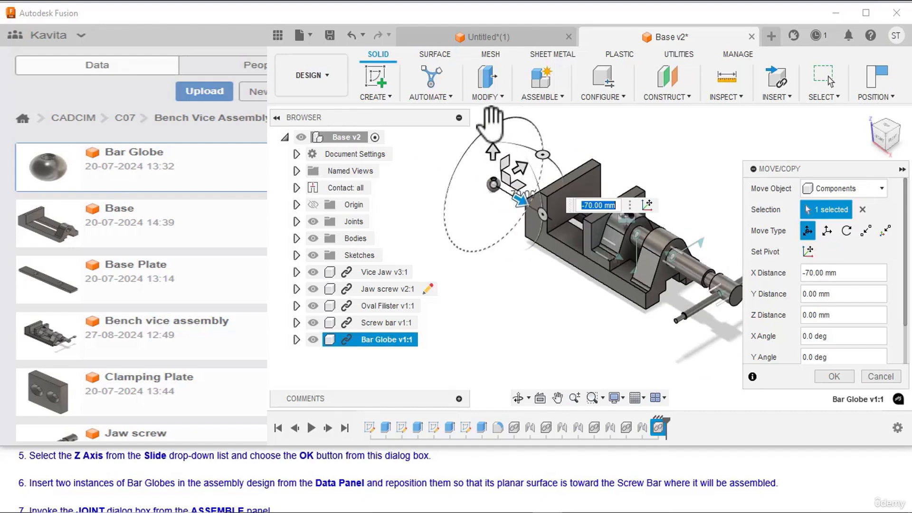
drag(489, 119, 453, 206)
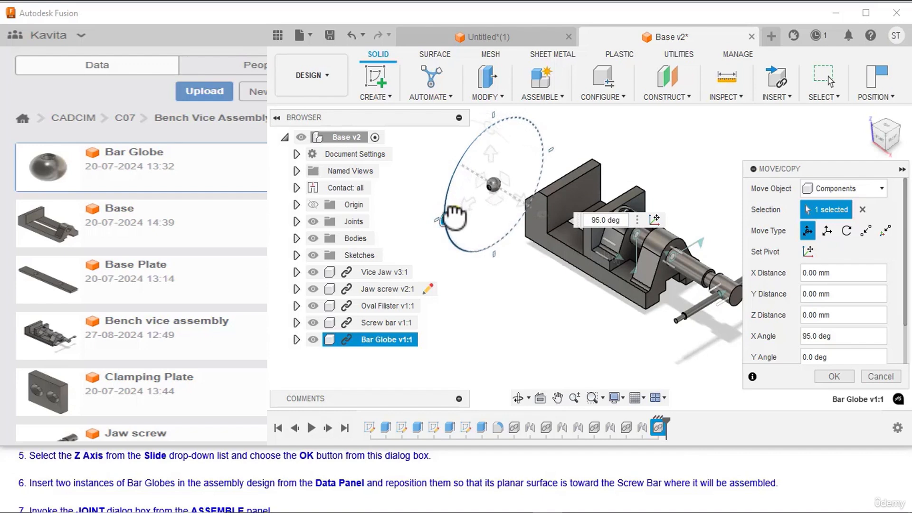
drag(455, 217, 455, 215)
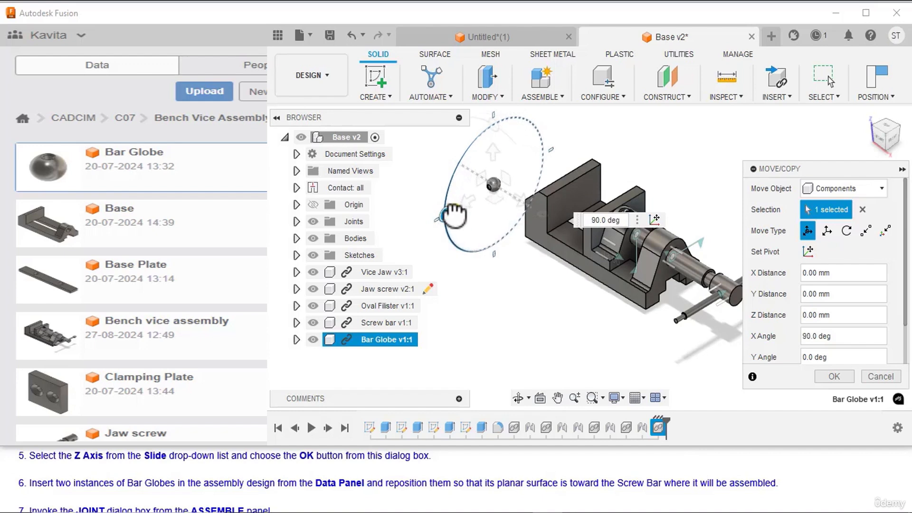
right_click(508, 289)
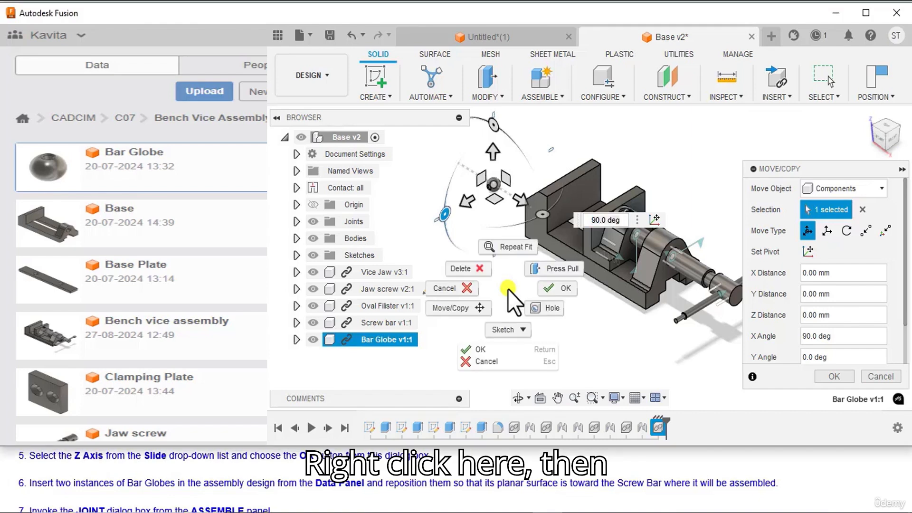
click(547, 290)
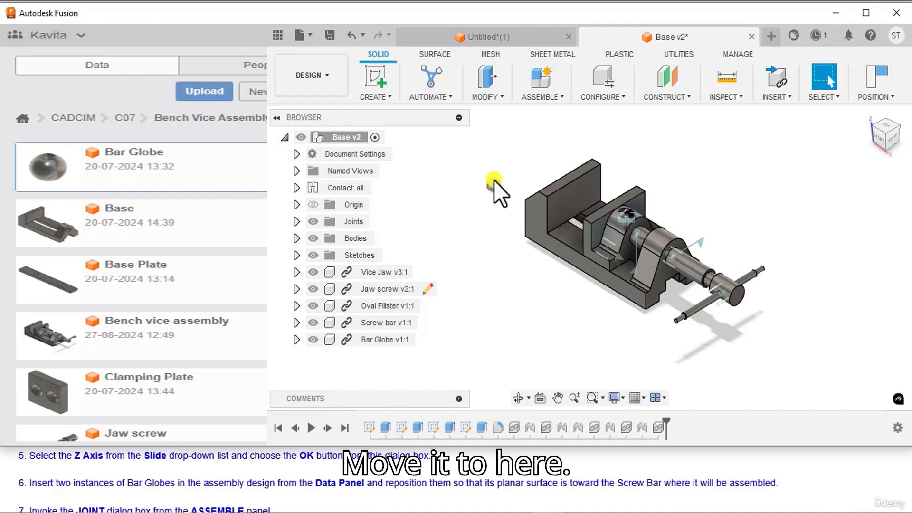
drag(493, 180, 641, 336)
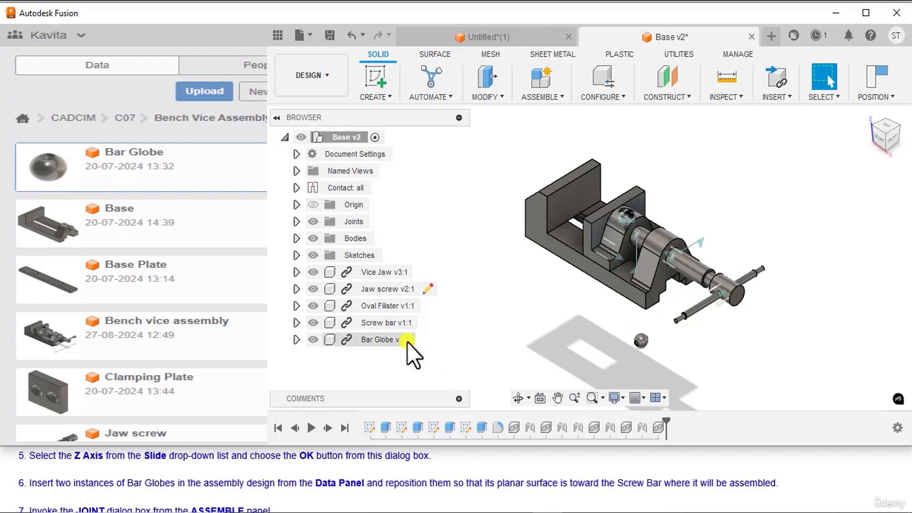
Step: Insert a second Bar Globe into the current design, moved -75 mm along X and rotated 90 deg about X
right_click(88, 176)
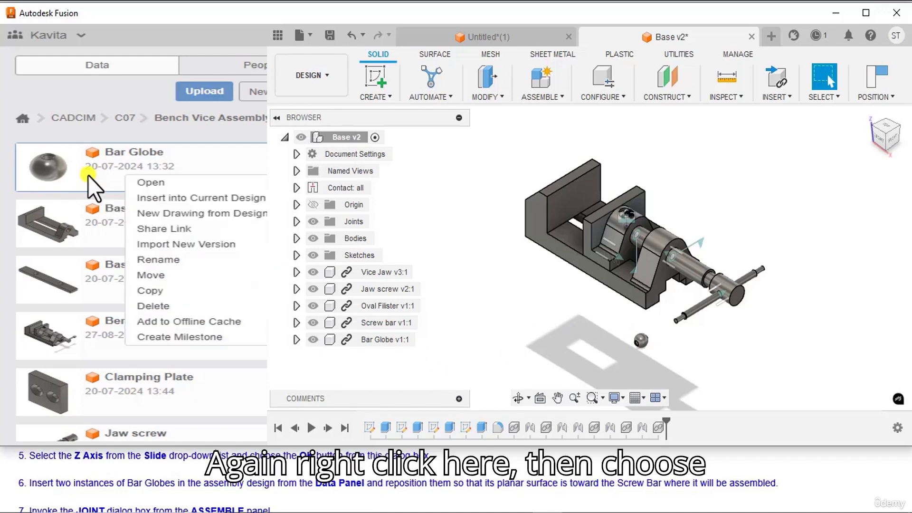
click(144, 198)
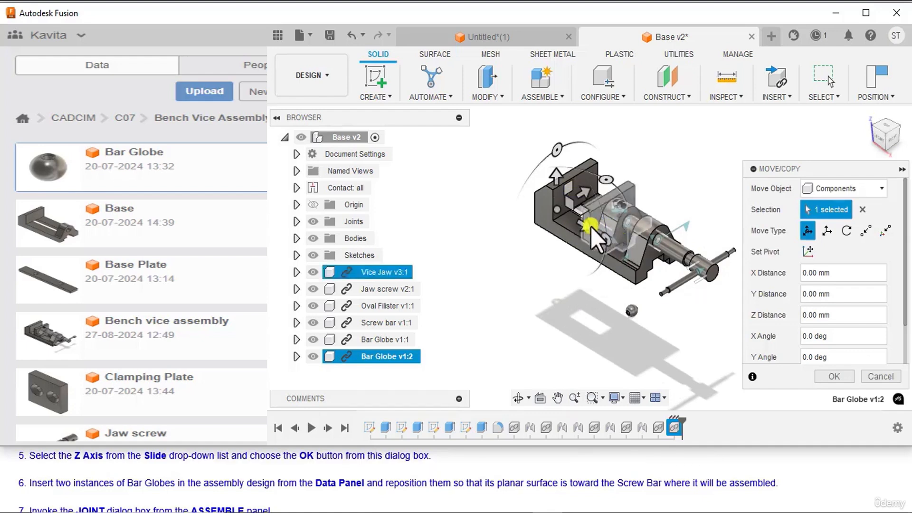
drag(591, 226, 528, 154)
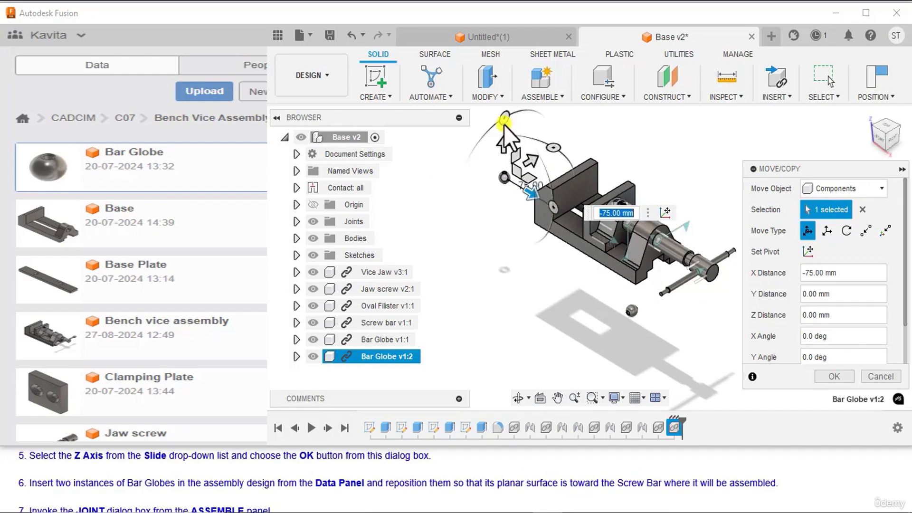
drag(504, 125, 461, 204)
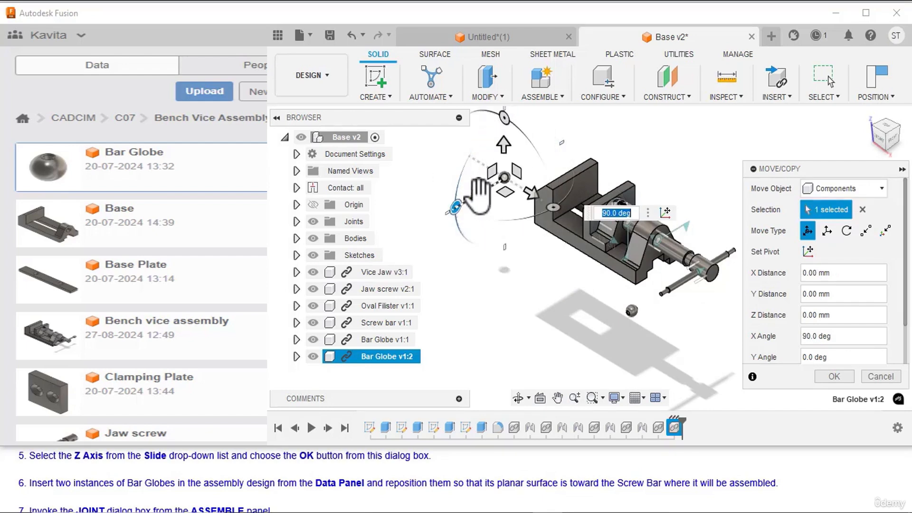
right_click(560, 154)
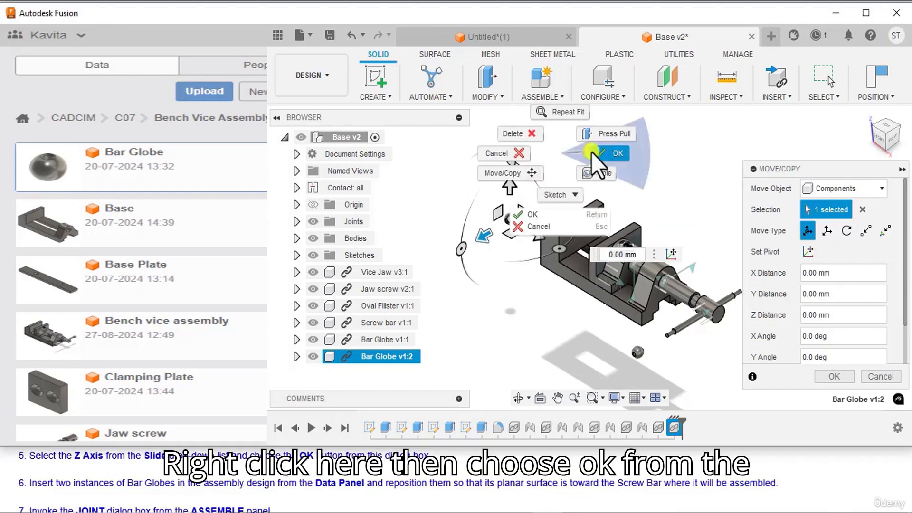
click(608, 153)
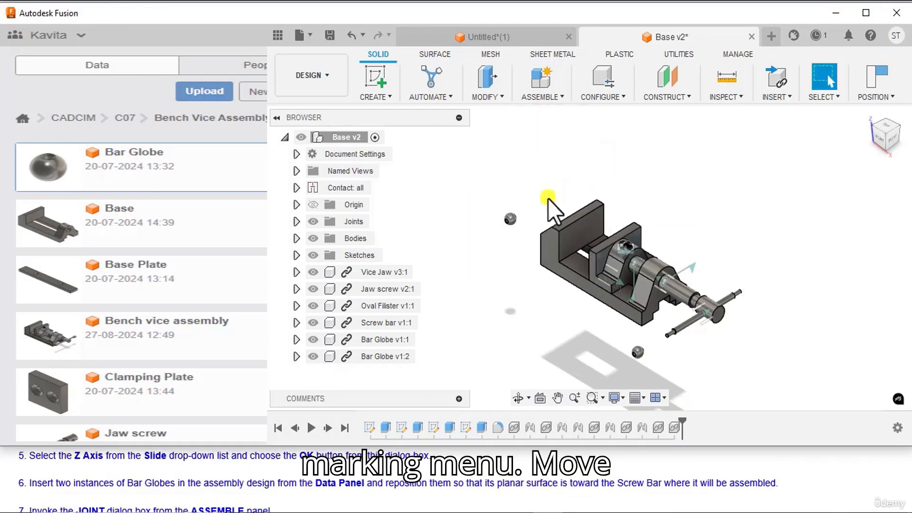
Step: Reposition the second Bar Globe just beyond the rear end of the Screw bar
drag(508, 219, 770, 278)
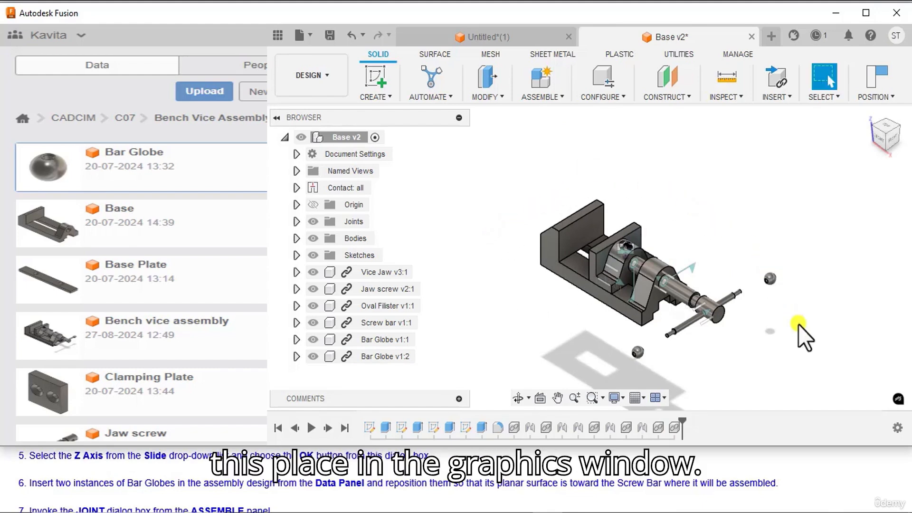
middle_drag(798, 323, 744, 278)
scroll(745, 278, up, 1)
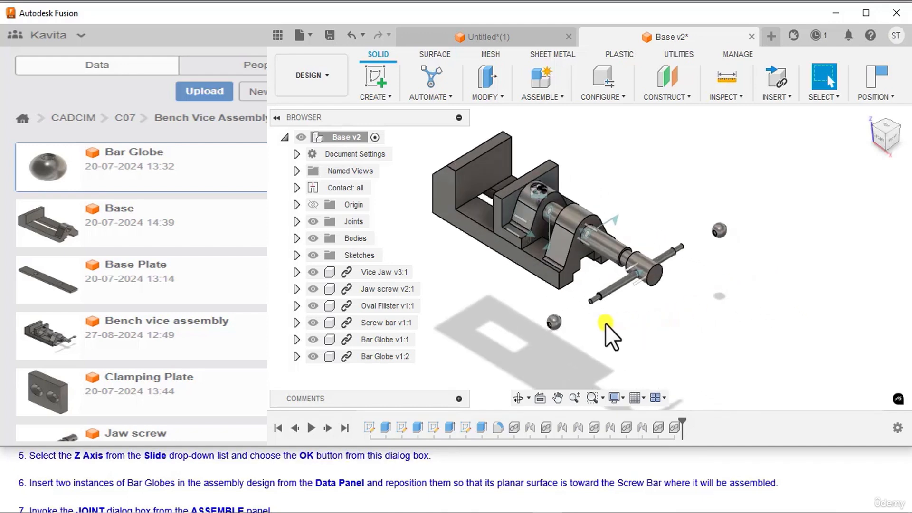
middle_drag(606, 322, 683, 332)
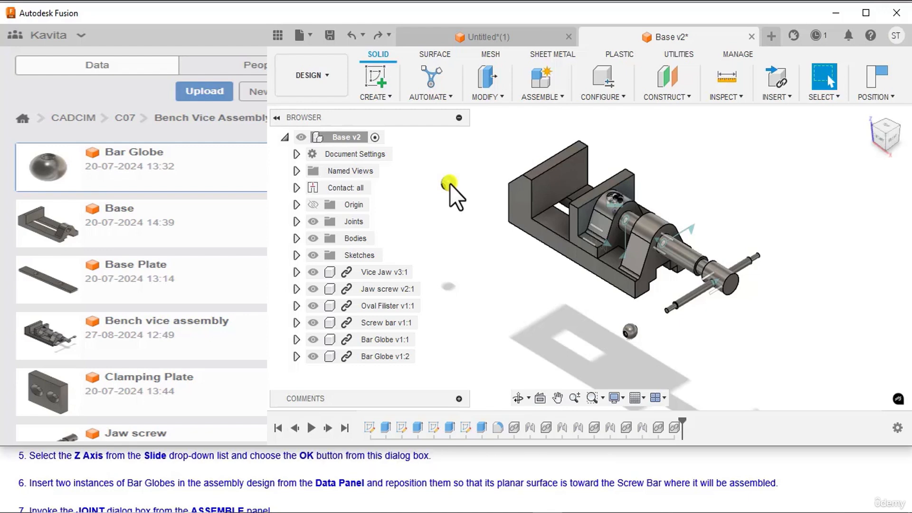
drag(449, 184, 784, 247)
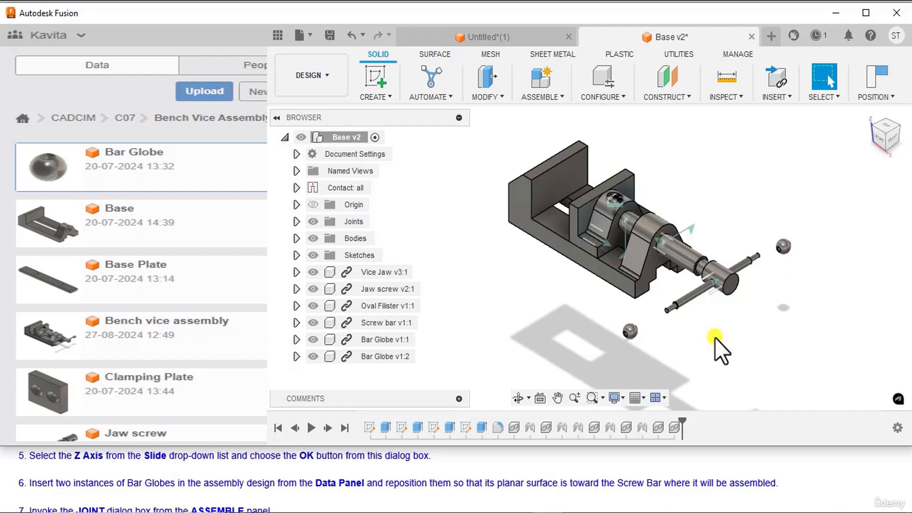
Step: Start a Joint and place the first origin on the flat ring face around the first Bar Globe's hole
scroll(50, 501, down, 1)
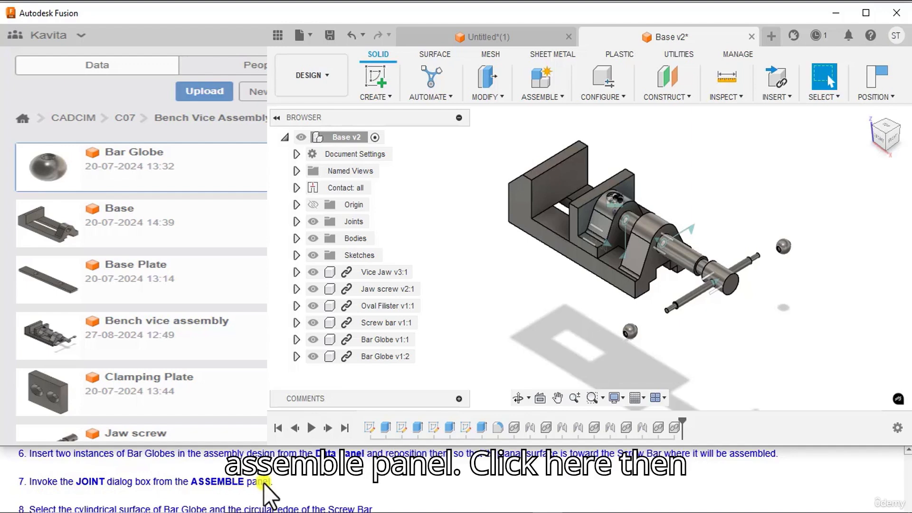
click(558, 101)
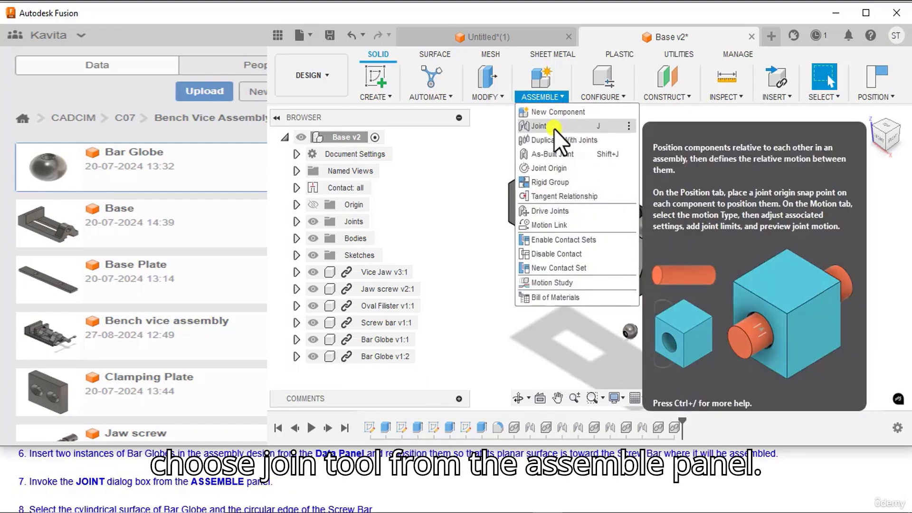
click(554, 129)
scroll(119, 503, down, 1)
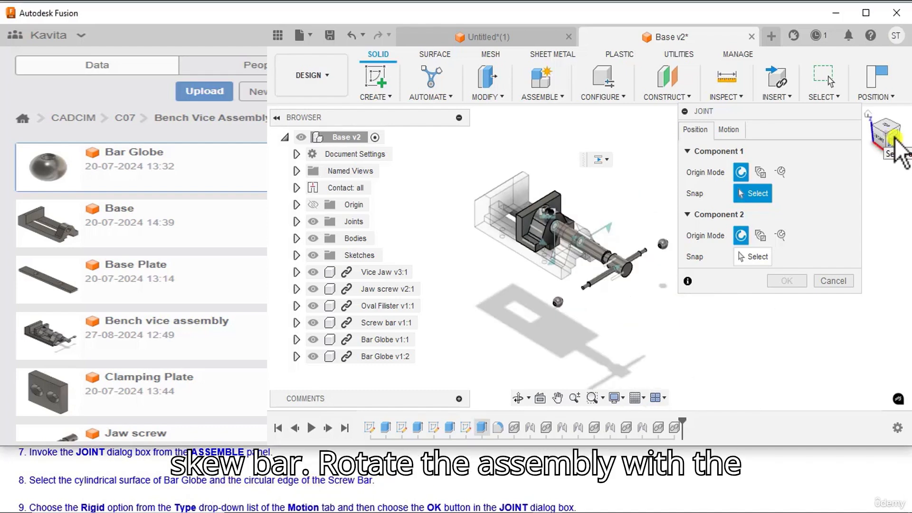
mouse_move(899, 155)
mouse_down()
mouse_move(889, 138)
mouse_move(798, 137)
mouse_move(798, 126)
mouse_up()
scroll(609, 328, up, 8)
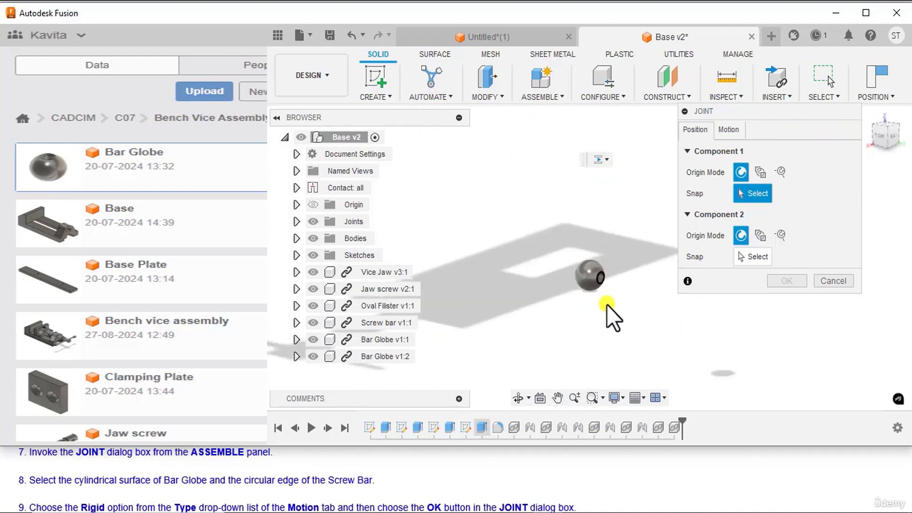
scroll(605, 294, up, 5)
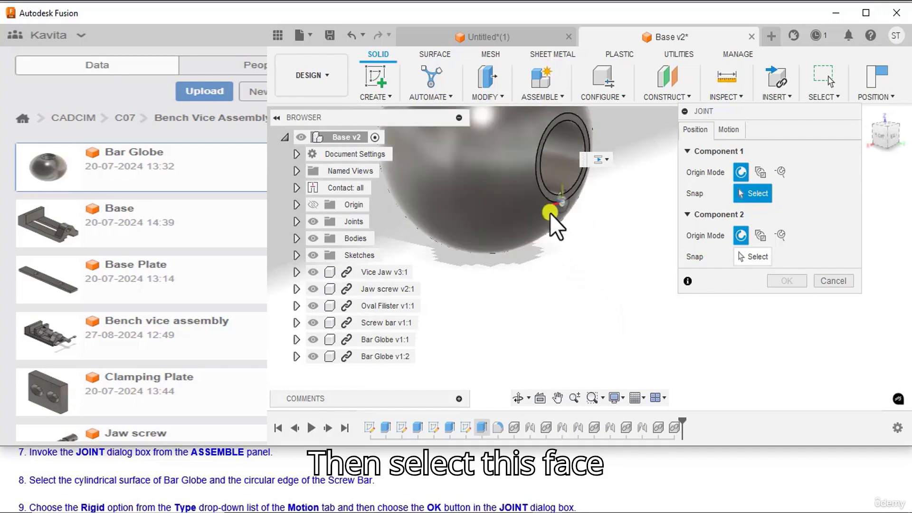
click(558, 187)
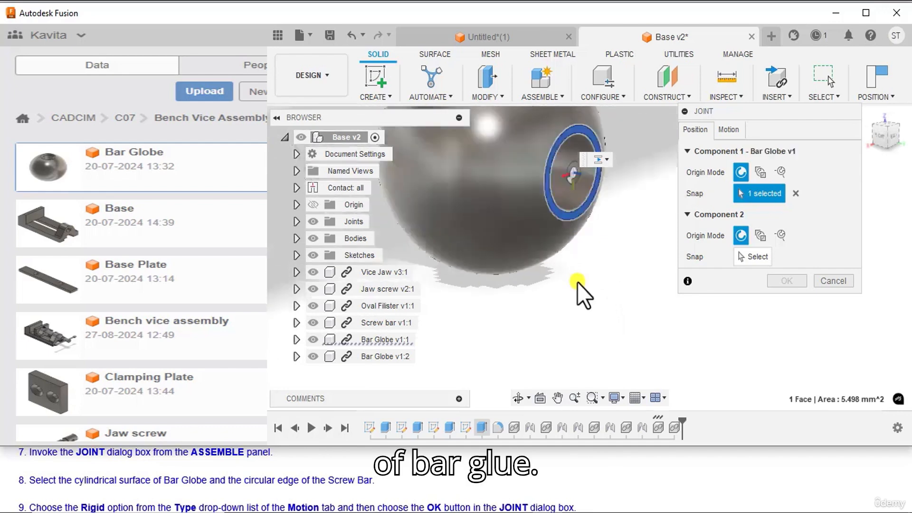
Step: Place the joint's second origin on the circular shoulder edge at the front end of the Screw bar
scroll(577, 282, down, 10)
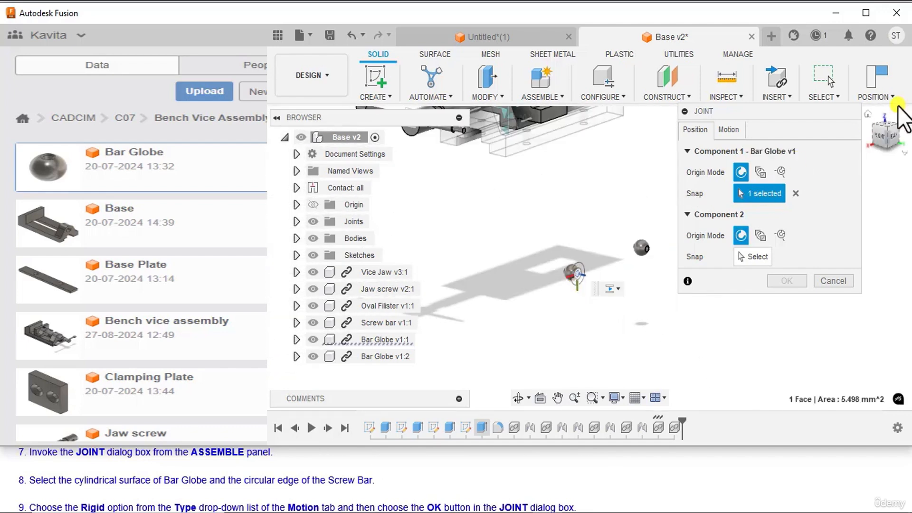
click(868, 114)
scroll(579, 284, up, 10)
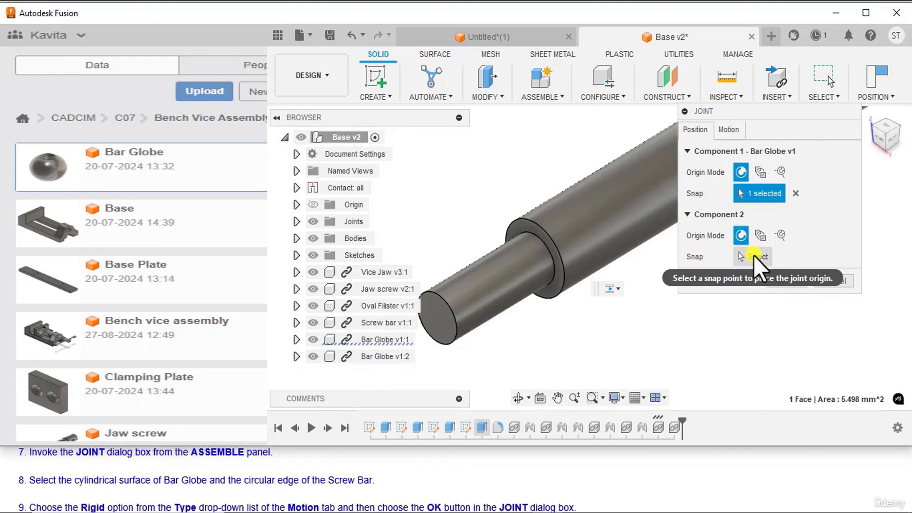
click(753, 256)
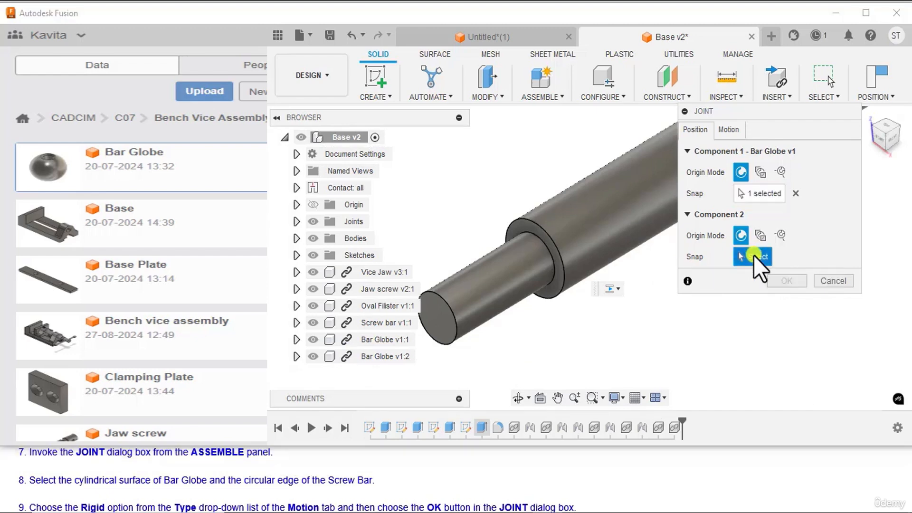
click(552, 285)
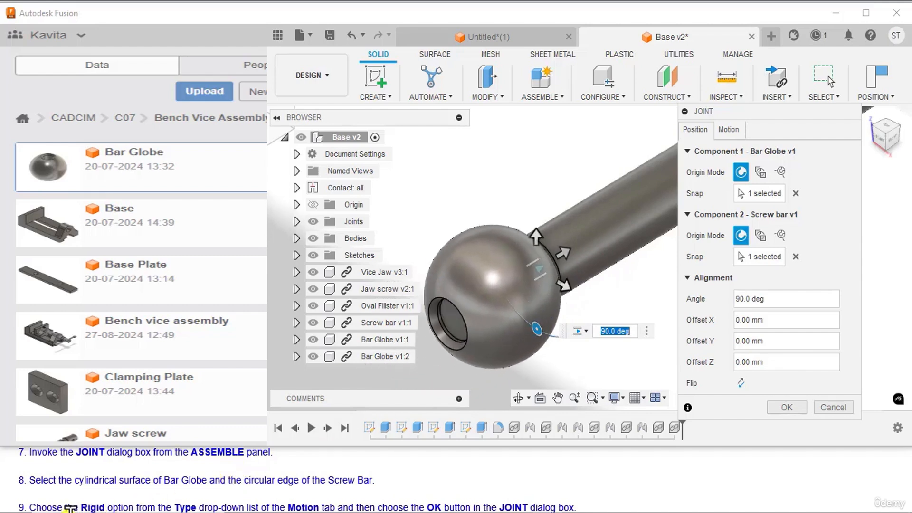
Step: Set the first Bar Globe joint's motion type to Rigid and finish the joint
scroll(45, 484, down, 1)
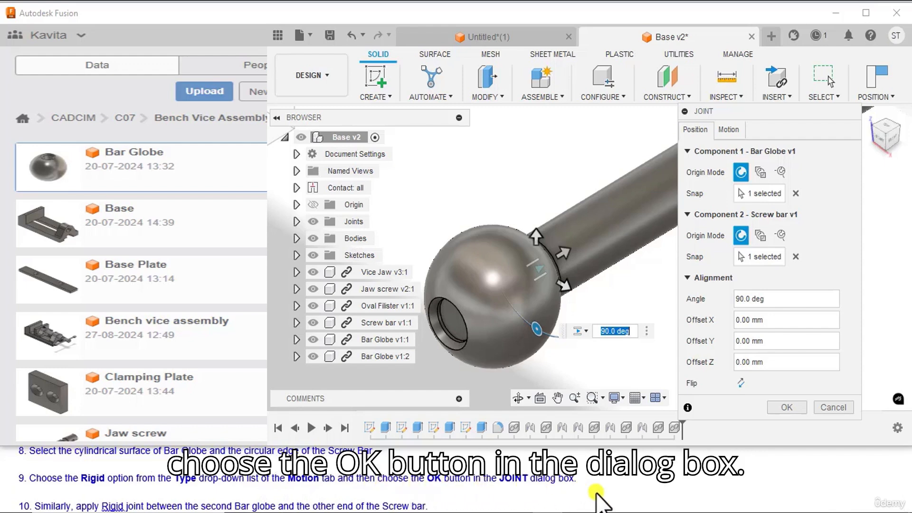
click(730, 130)
click(774, 150)
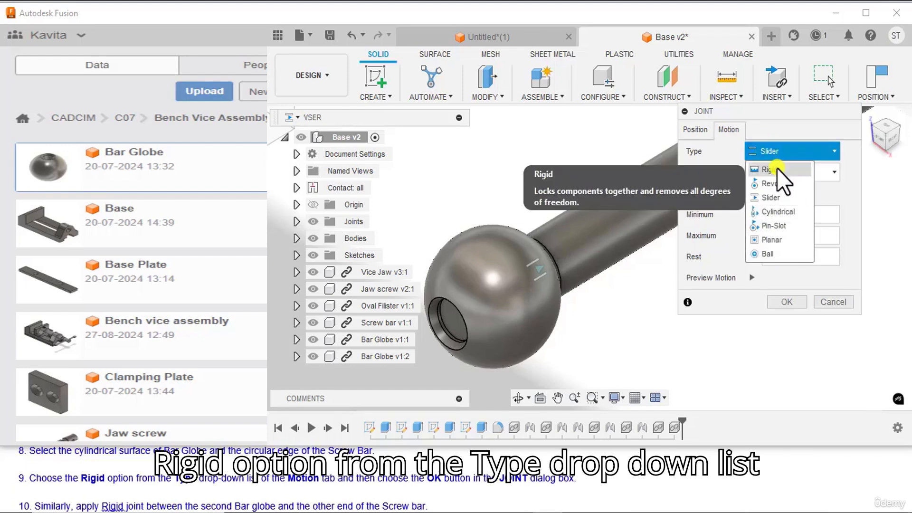
click(776, 168)
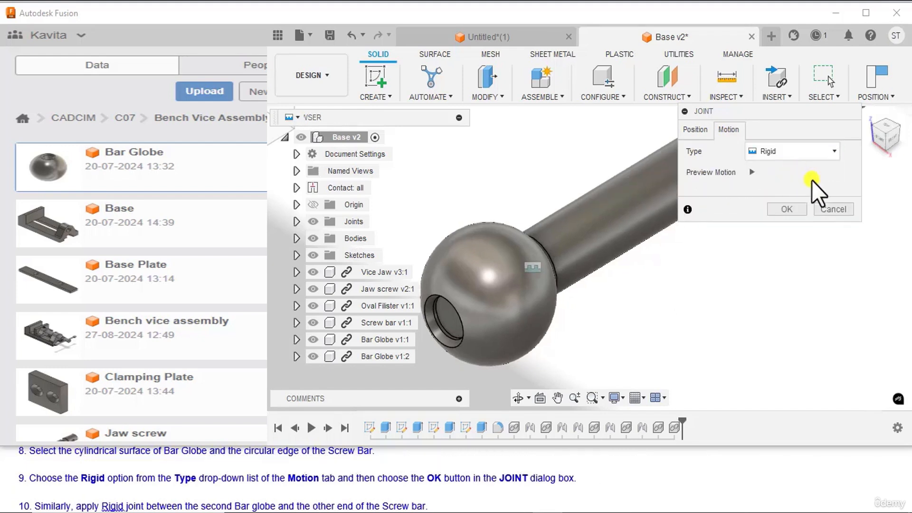
click(786, 208)
scroll(572, 275, down, 10)
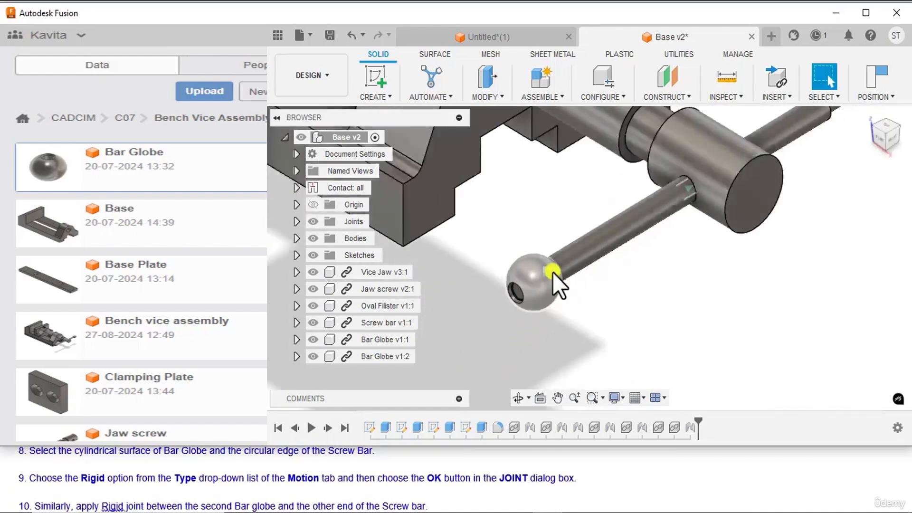
middle_drag(580, 292, 595, 311)
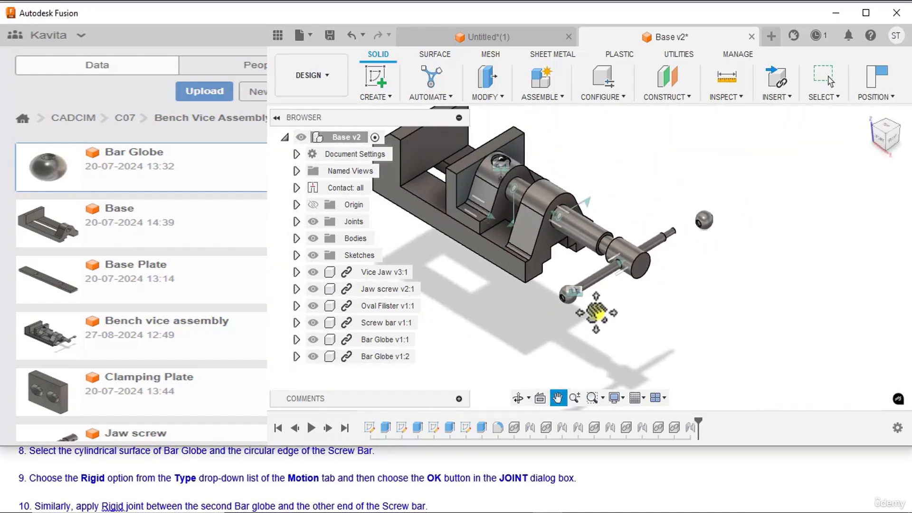
Step: Start a Joint and place the first origin on the flat ring face around the second Bar Globe's hole
scroll(109, 501, down, 1)
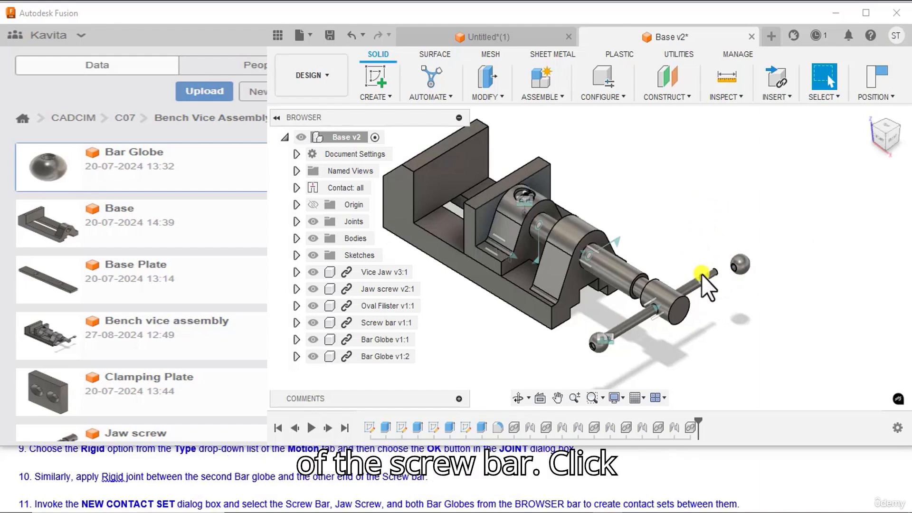
click(559, 98)
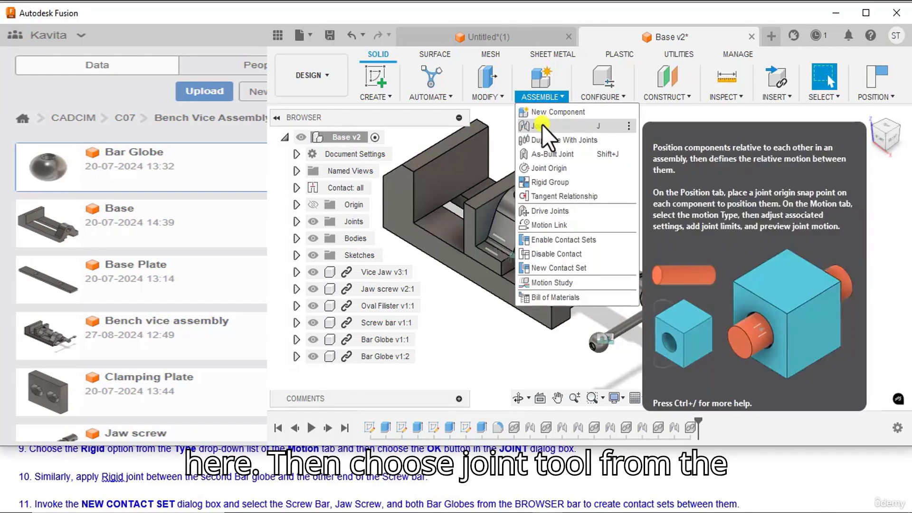
click(542, 125)
scroll(594, 340, up, 10)
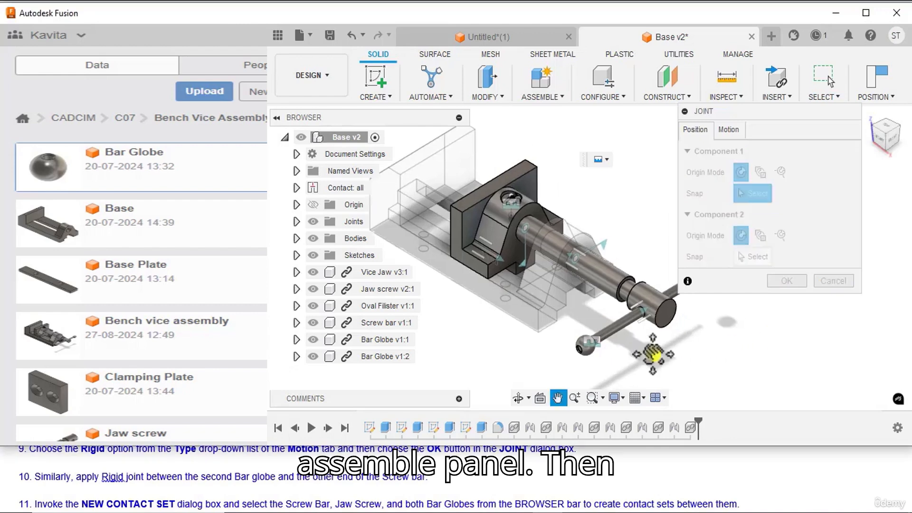
scroll(563, 241, up, 8)
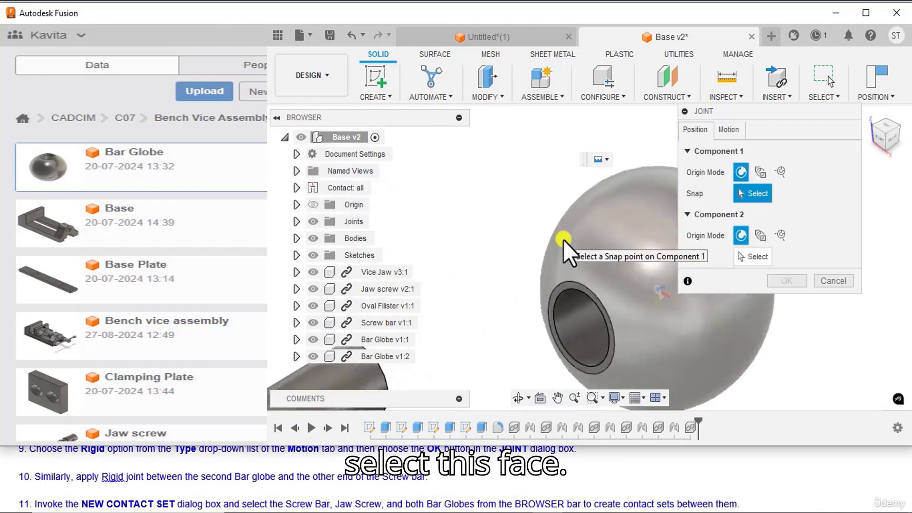
click(571, 297)
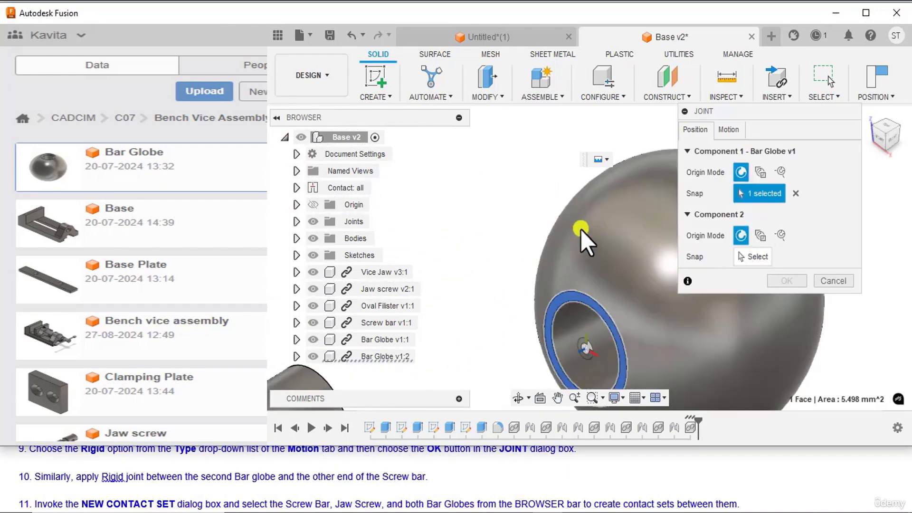
Step: Place the joint's second origin on the circular edge where the Screw bar's thinner rear end meets the shoulder
scroll(586, 226, down, 15)
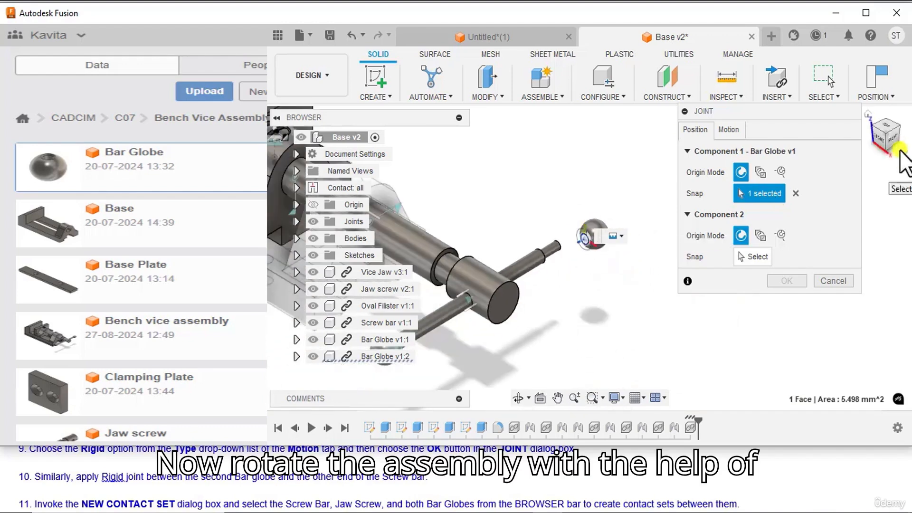
drag(896, 139, 590, 183)
scroll(551, 164, up, 5)
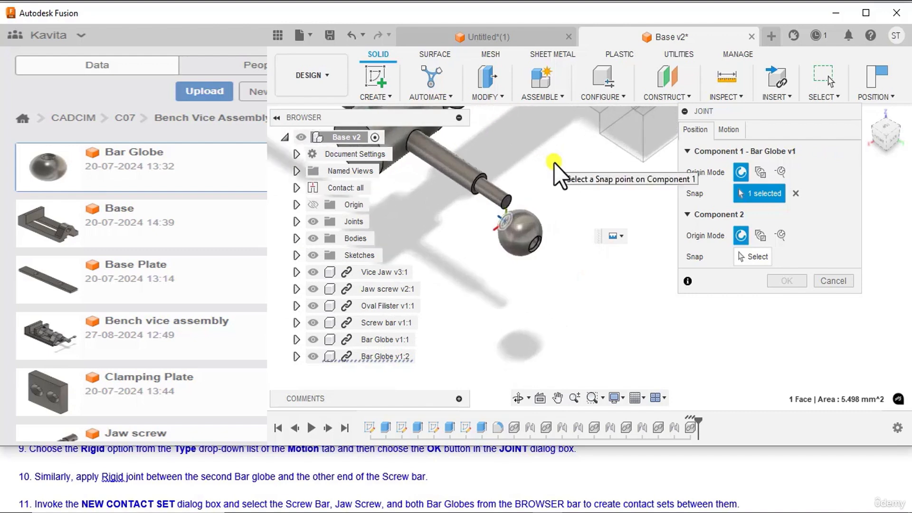
middle_drag(554, 162, 597, 212)
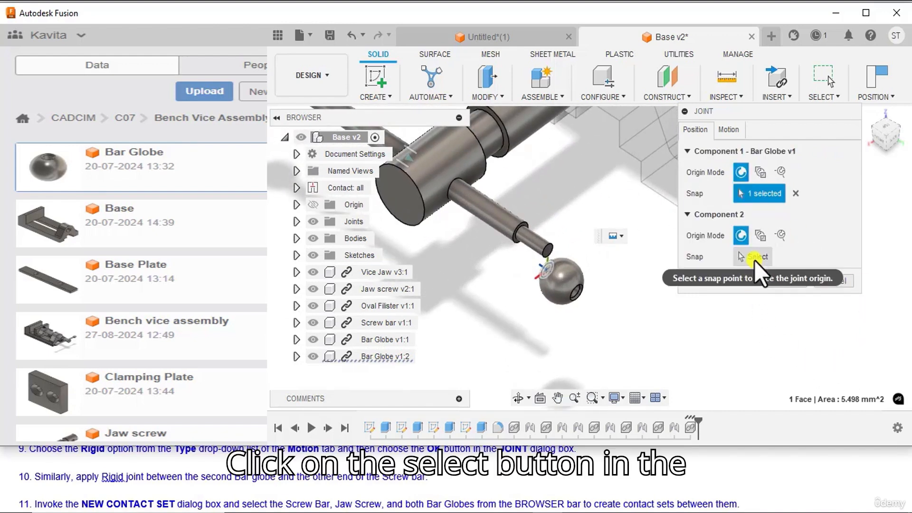
click(754, 260)
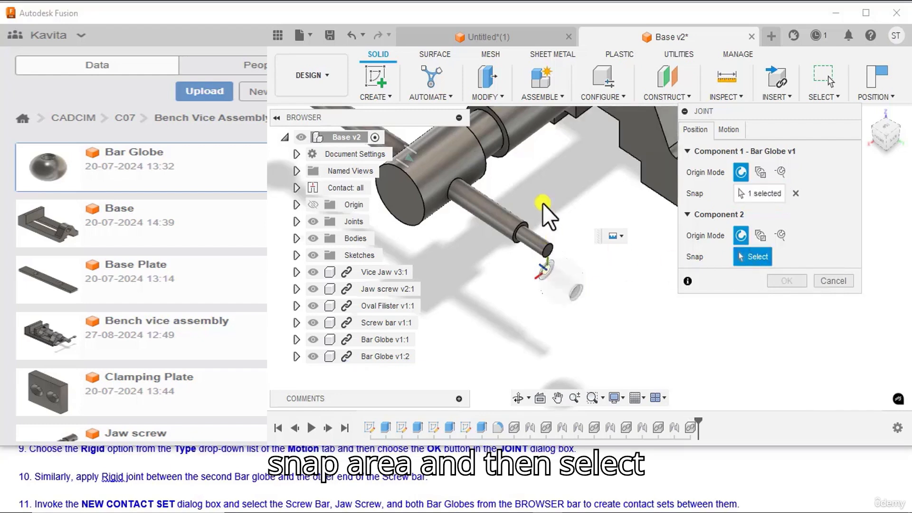
scroll(518, 219, up, 4)
scroll(520, 249, up, 3)
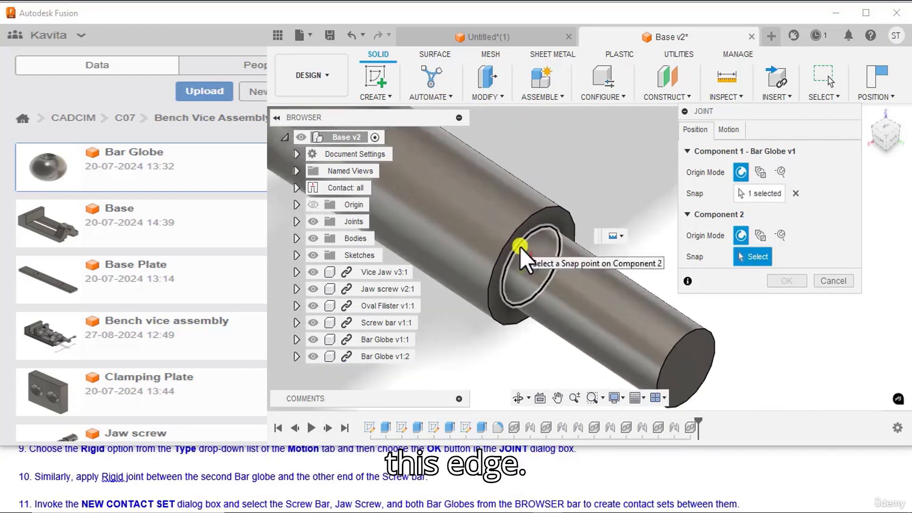
click(520, 247)
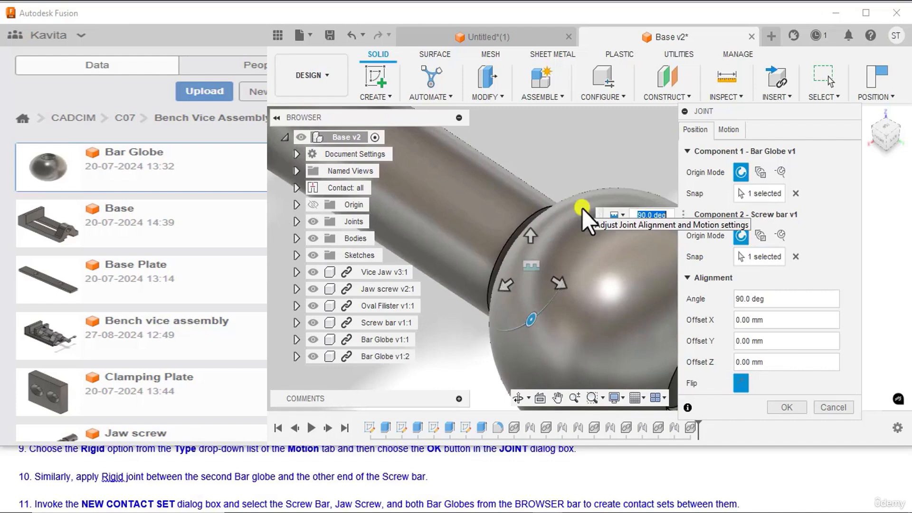
Step: Finish the second Bar Globe's joint to the Screw bar with the Rigid motion type
click(728, 130)
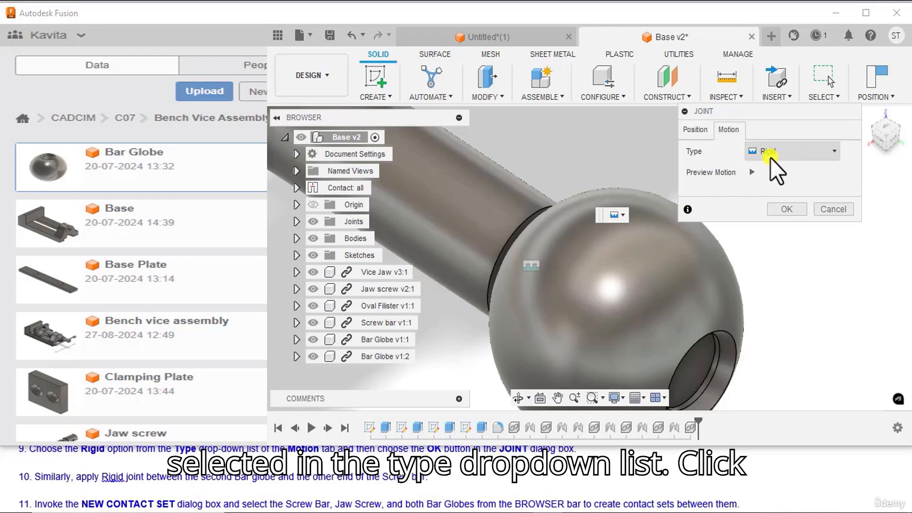
click(786, 209)
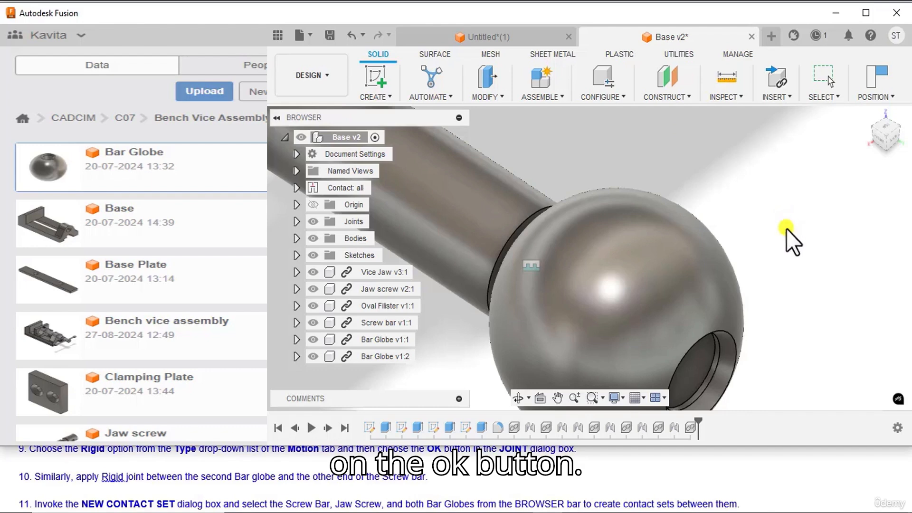
mouse_move(868, 120)
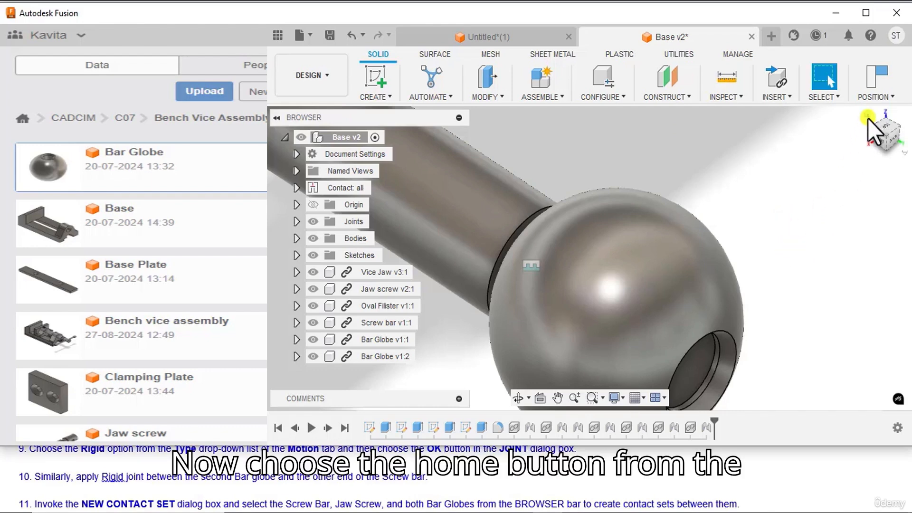
click(867, 117)
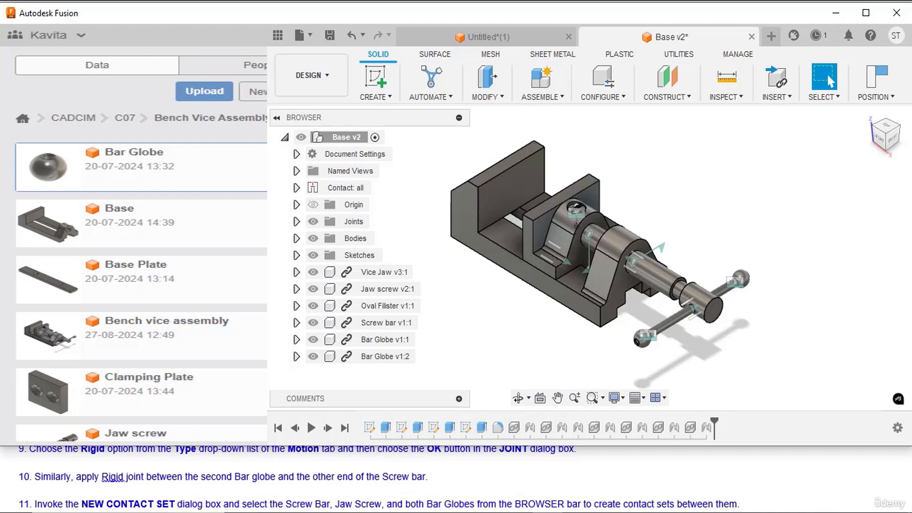
Step: Create a new contact set from the Screw bar, the Jaw screw and both Bar Globes
scroll(39, 482, down, 1)
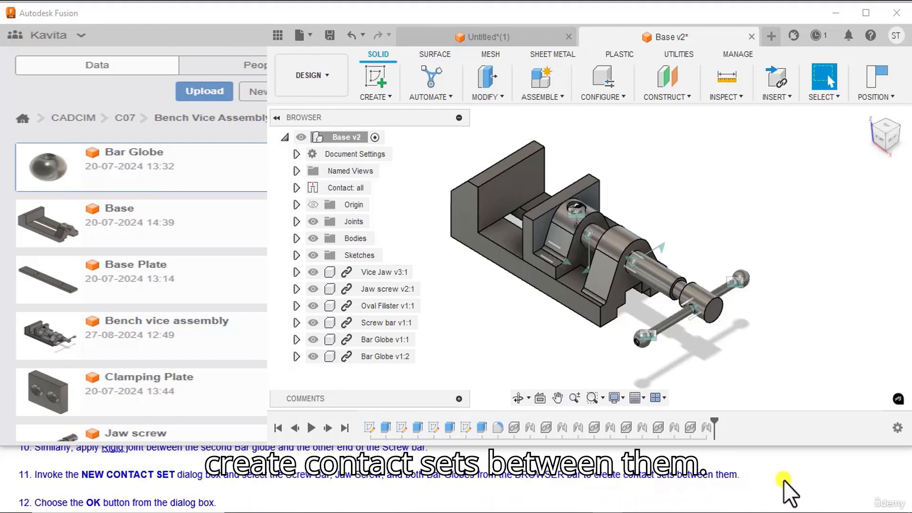
click(560, 98)
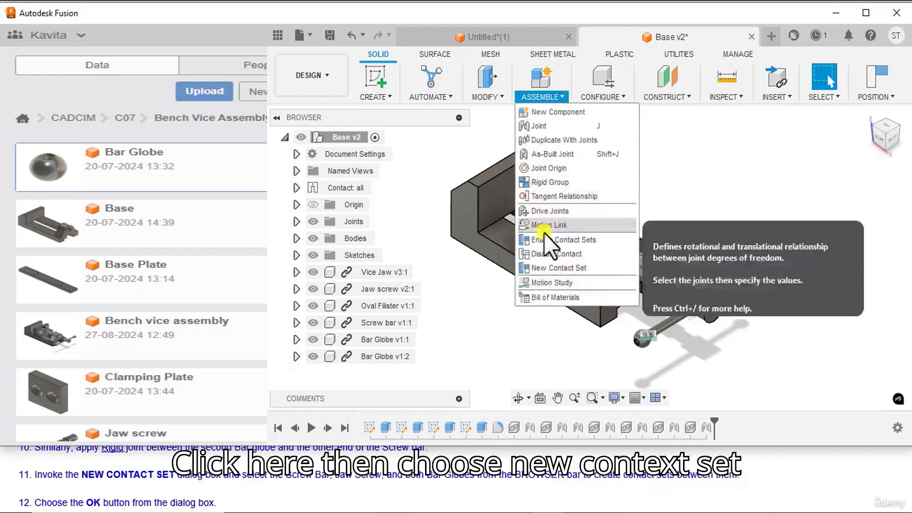
click(542, 266)
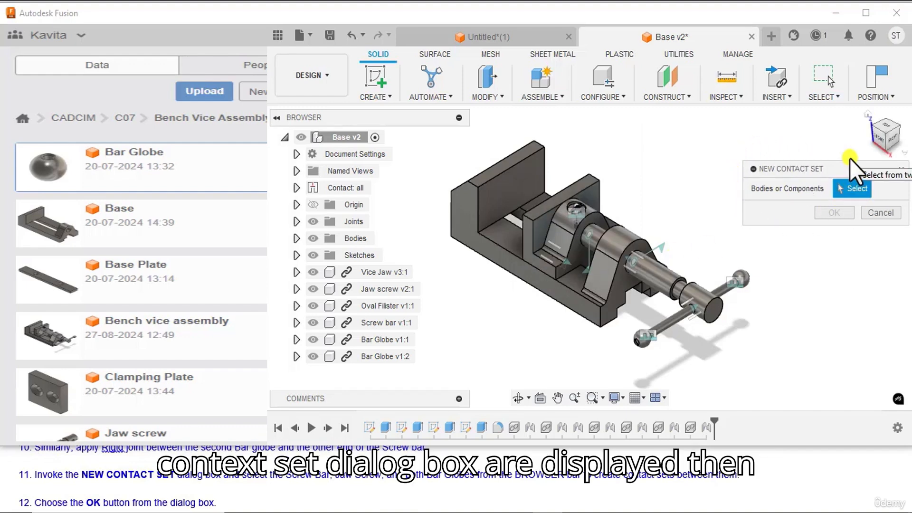
click(378, 322)
click(389, 291)
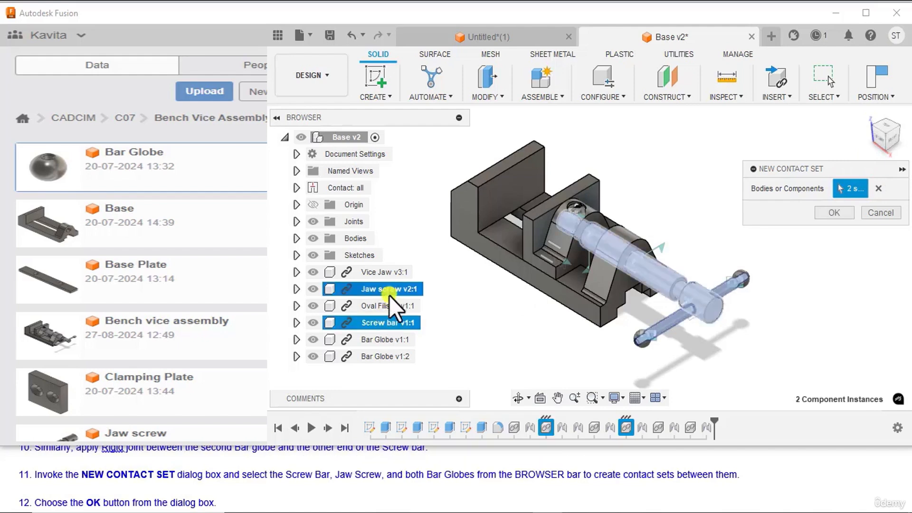
click(394, 342)
click(392, 356)
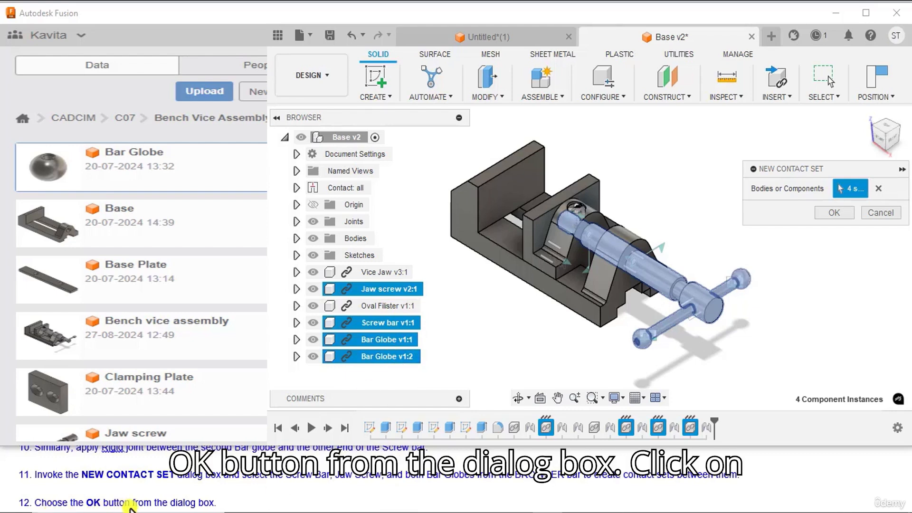
click(826, 212)
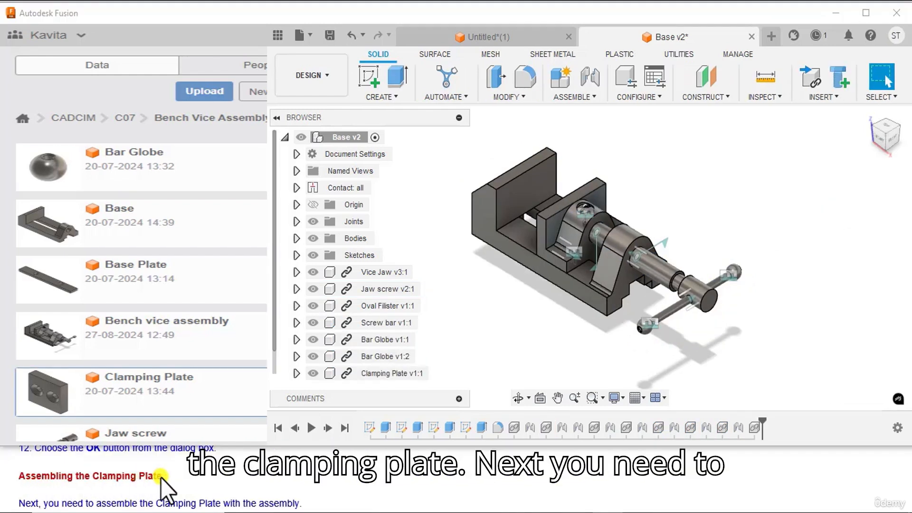
Step: Insert the saved Clamping Plate component into the current design
scroll(76, 478, down, 1)
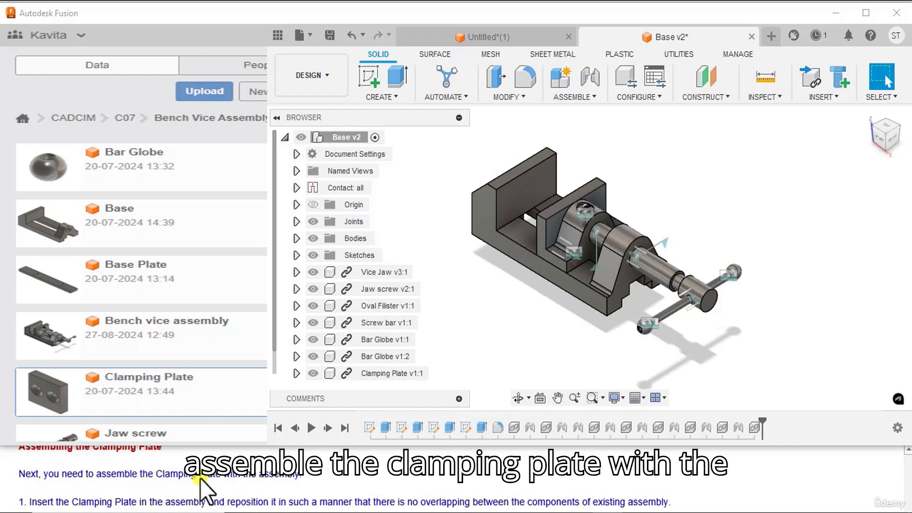
scroll(317, 477, down, 1)
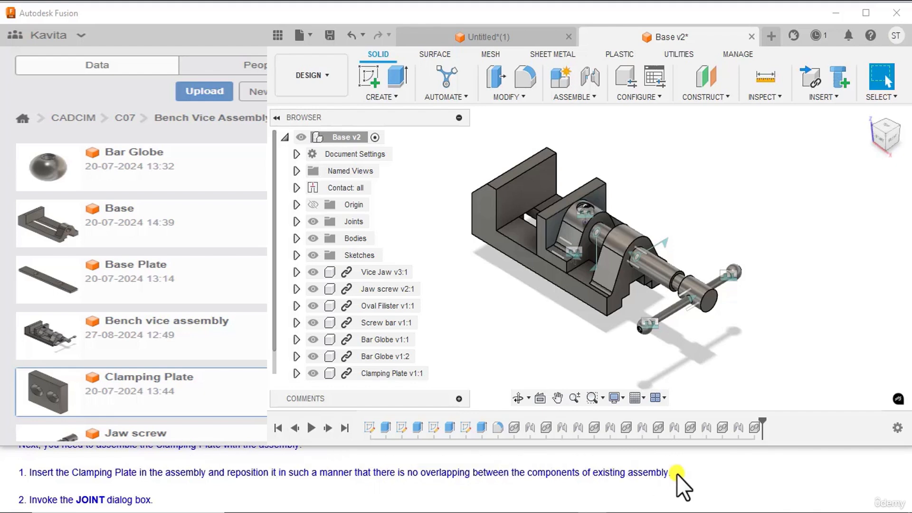
right_click(45, 376)
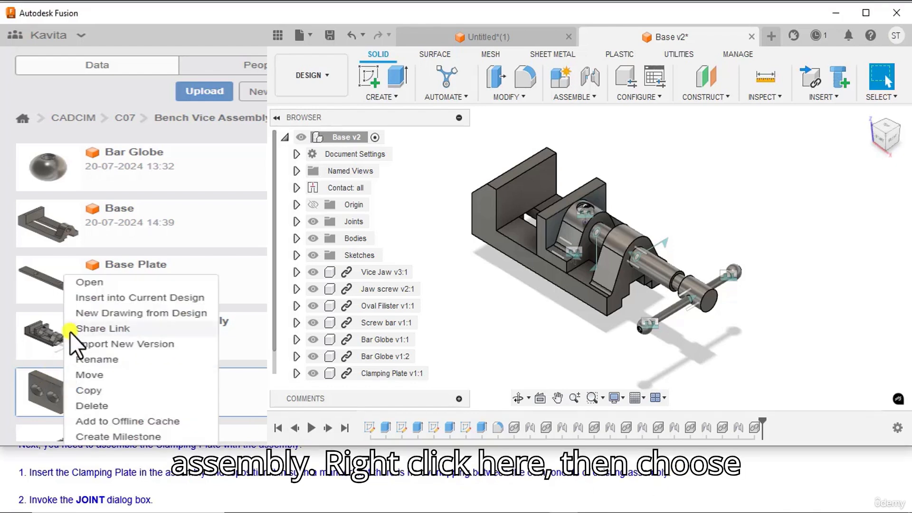
click(84, 298)
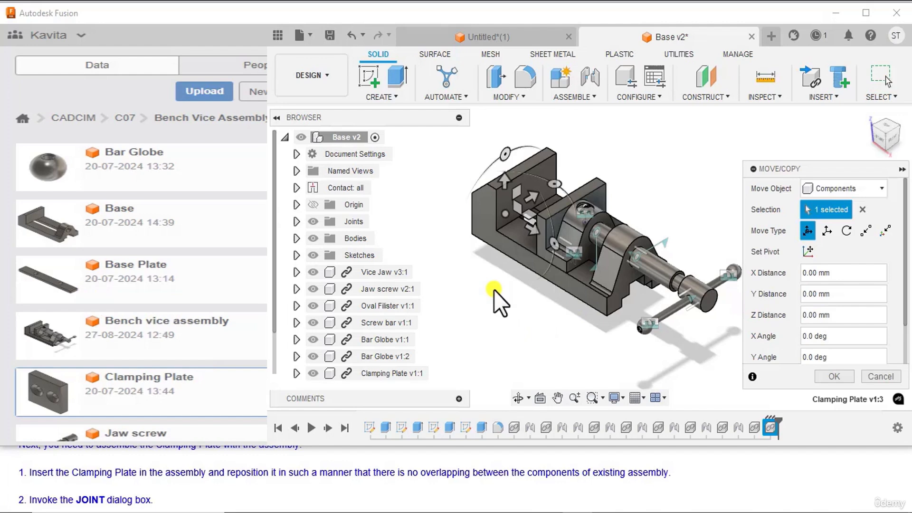
Step: Reposition the inserted Clamping Plate clear of the vice, rotating it 90 deg about X and moving it 50 mm along X
middle_drag(494, 289, 495, 304)
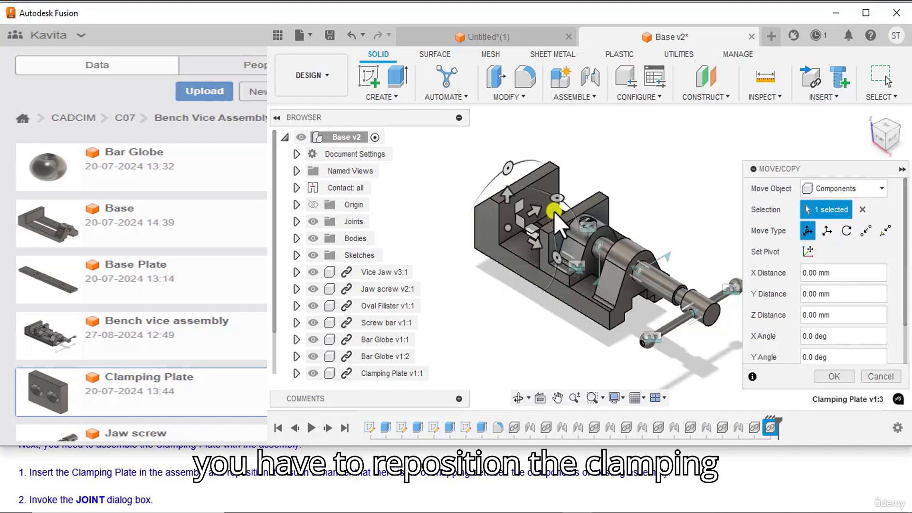
drag(533, 240, 409, 225)
scroll(476, 254, down, 2)
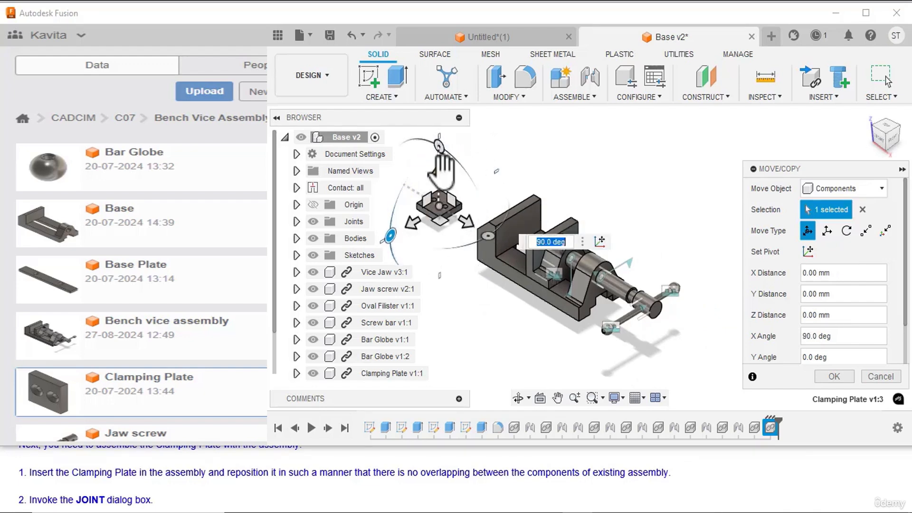
drag(441, 175, 463, 262)
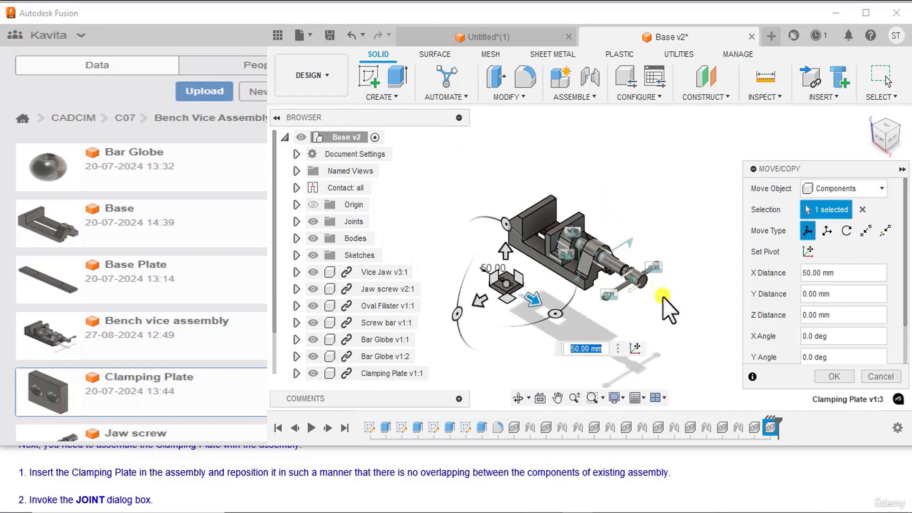
click(833, 376)
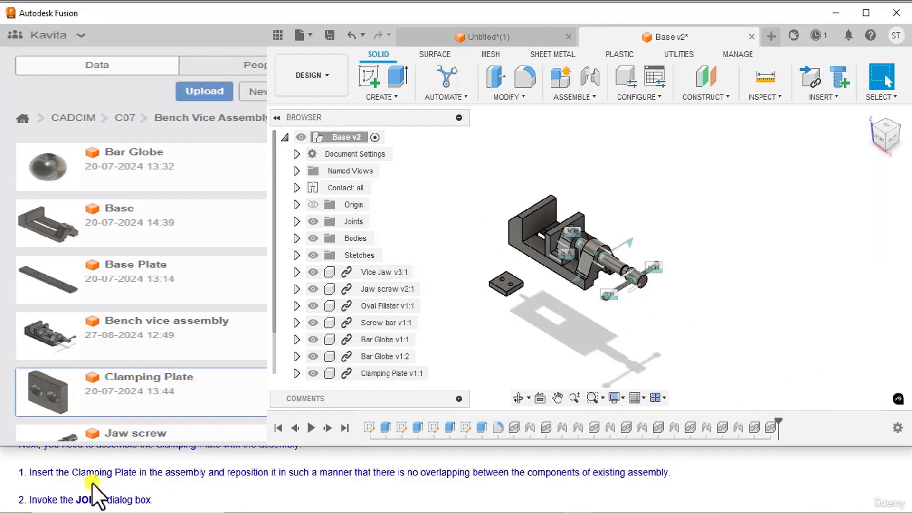
scroll(92, 483, down, 1)
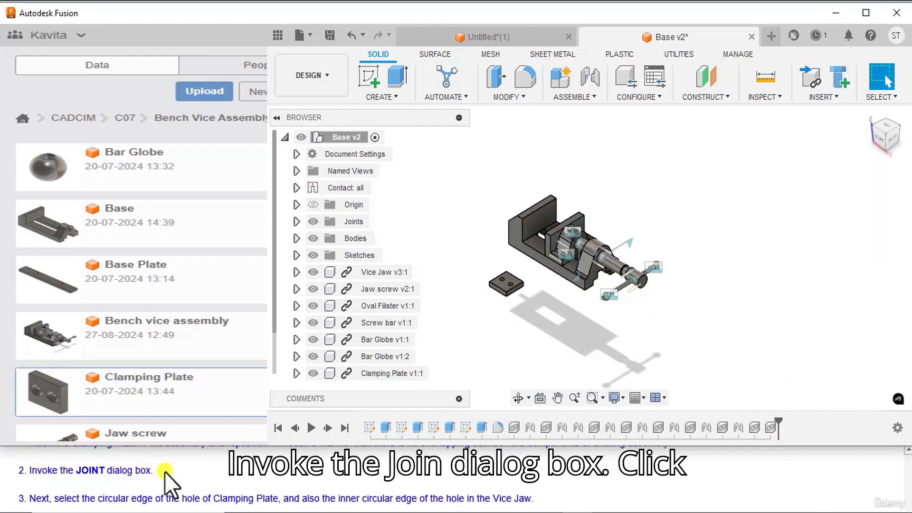
Step: Start a joint that snaps the Clamping Plate's circular hole edge to the inner circular hole edge on the Vice Jaw's underside
click(574, 98)
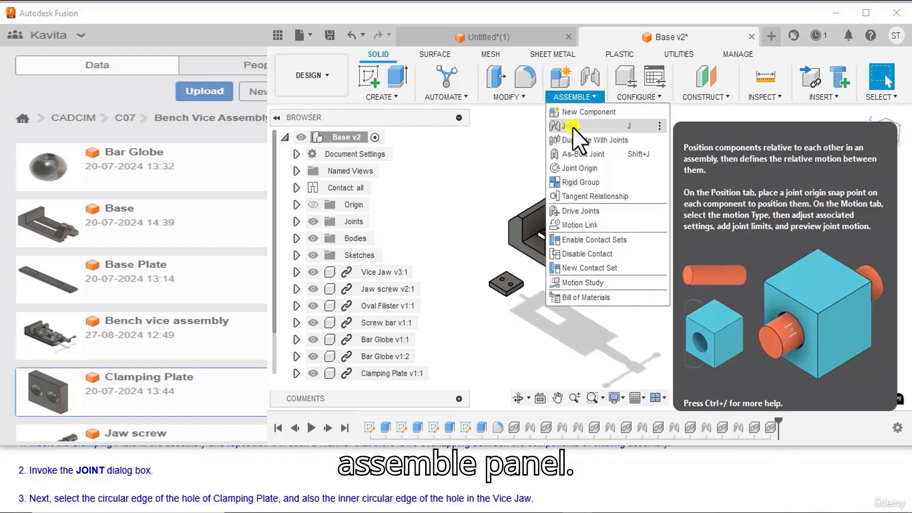
click(572, 126)
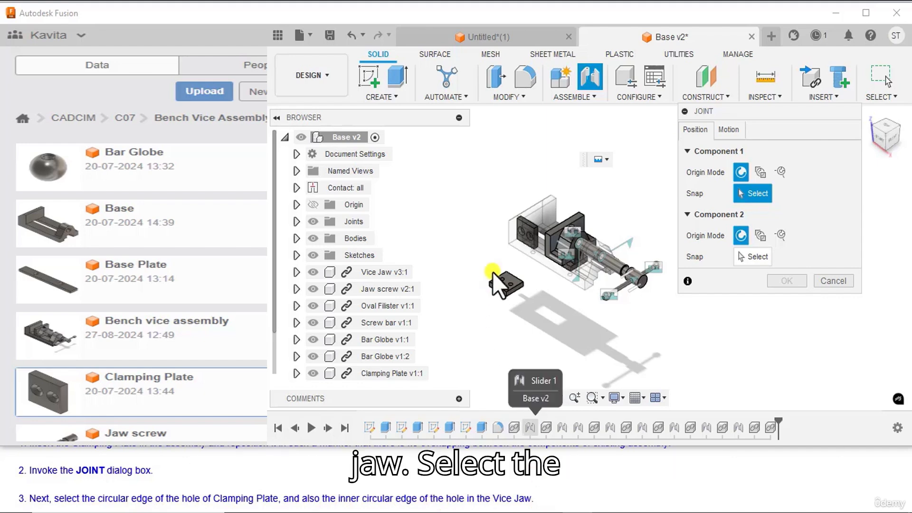
scroll(504, 265, up, 5)
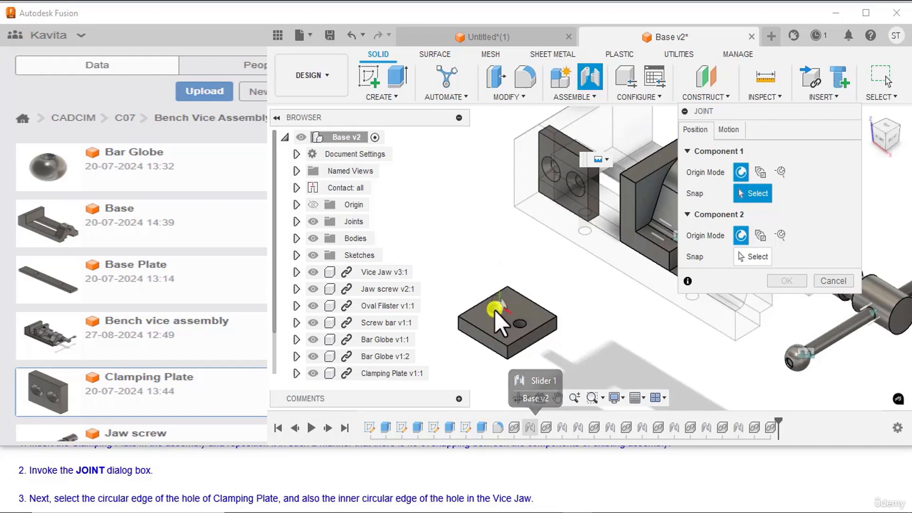
scroll(491, 311, down, 5)
click(490, 312)
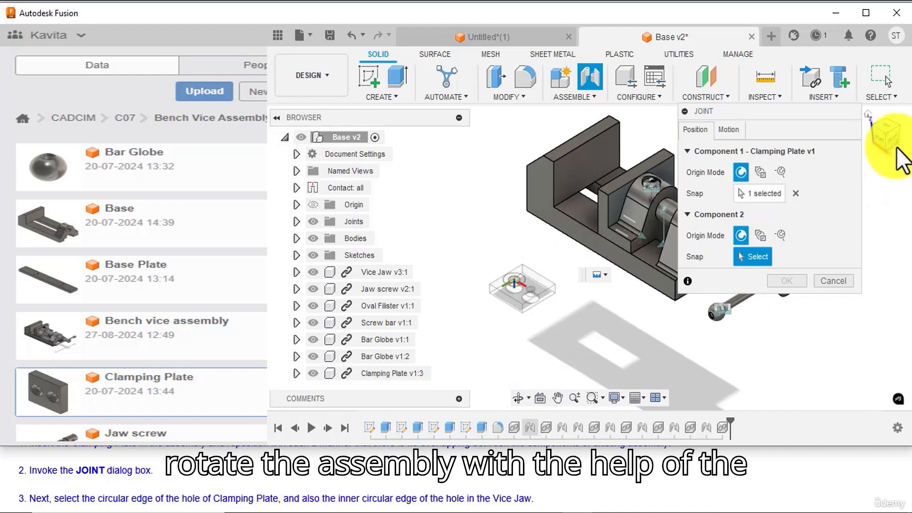
mouse_move(895, 148)
mouse_down()
mouse_move(884, 86)
mouse_move(879, 112)
mouse_up()
scroll(629, 299, up, 3)
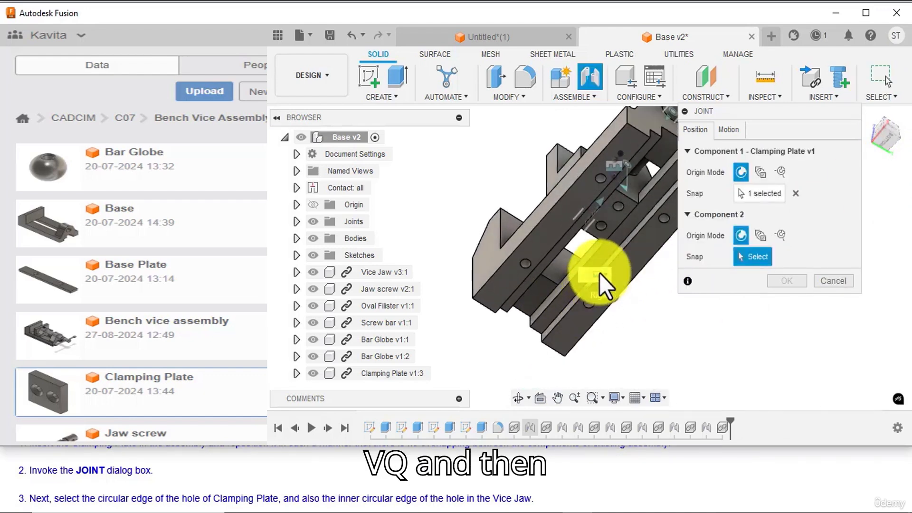
scroll(600, 230, up, 3)
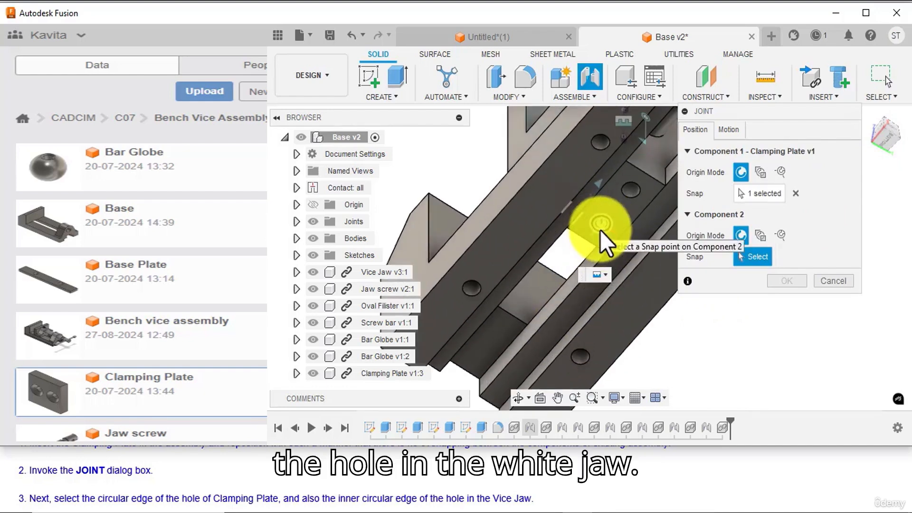
click(600, 229)
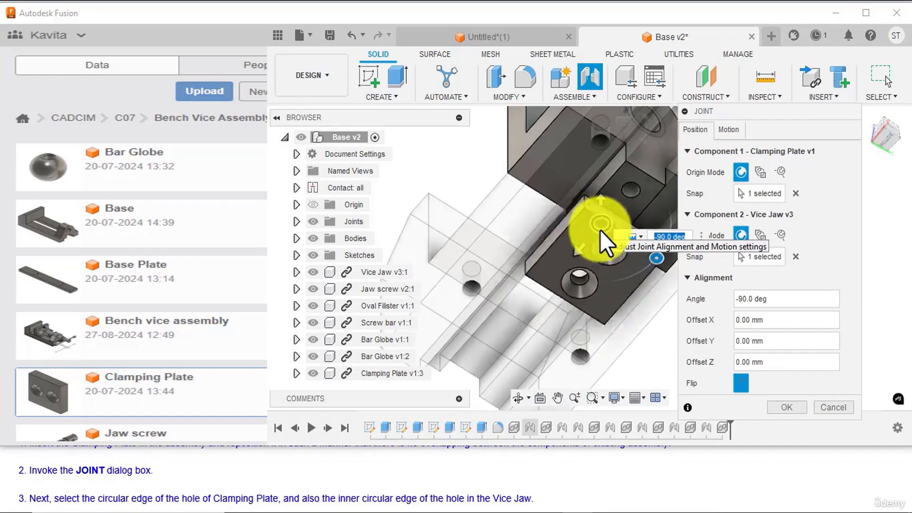
Step: Finish the Clamping Plate's joint to the Vice Jaw with the Rigid motion type
scroll(205, 497, down, 1)
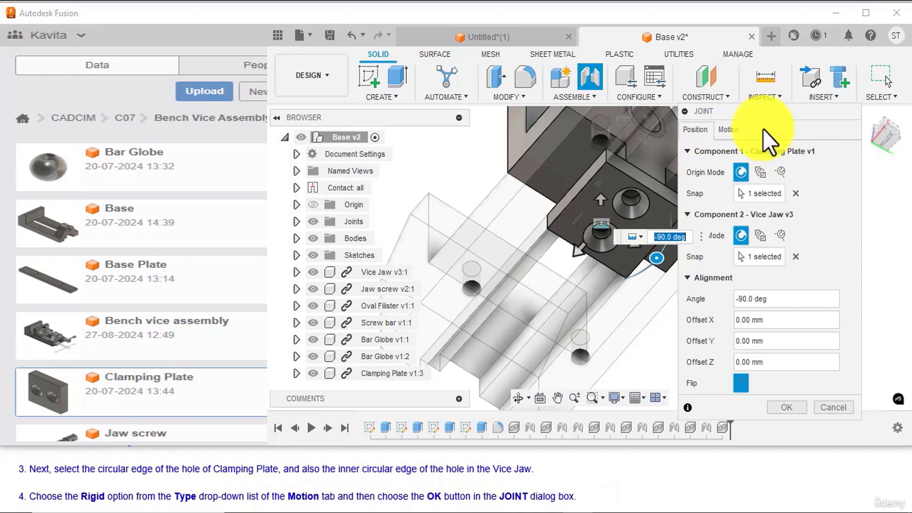
click(734, 128)
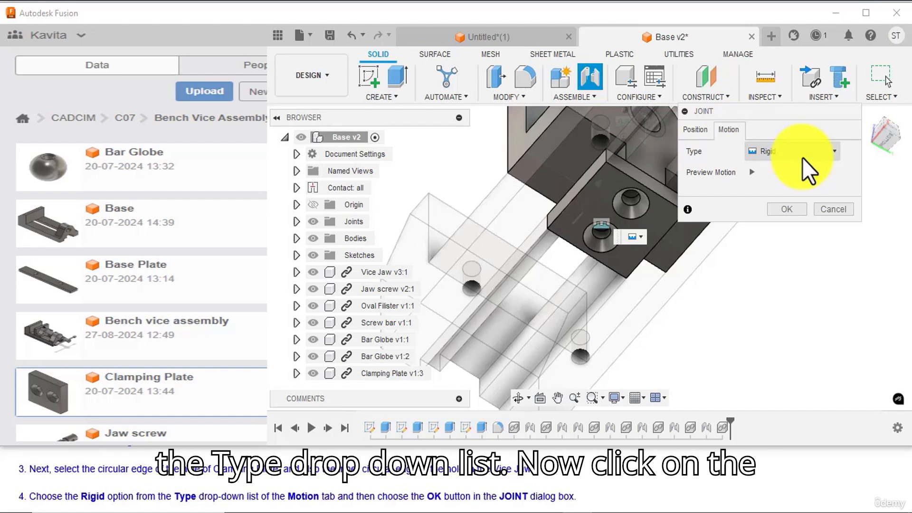
click(786, 209)
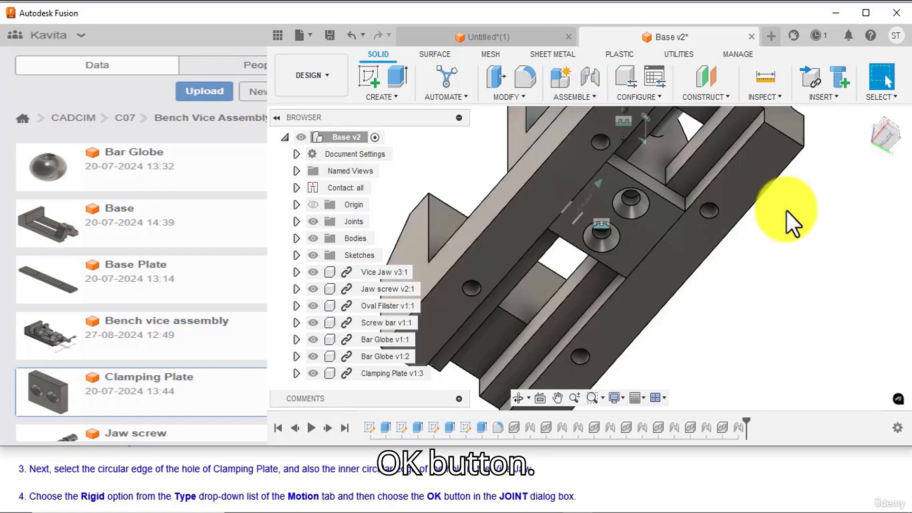
click(865, 116)
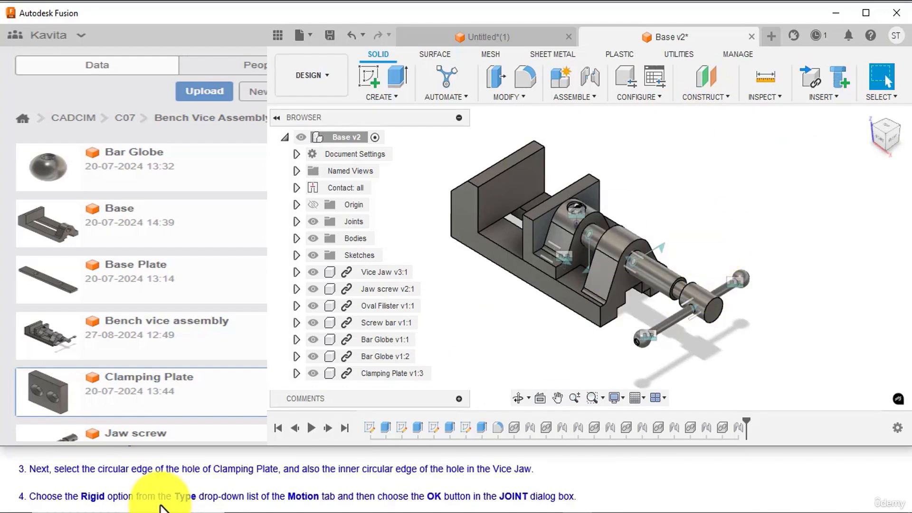
Step: Insert the saved SCREW 1 v1 component into the current design
scroll(164, 501, down, 1)
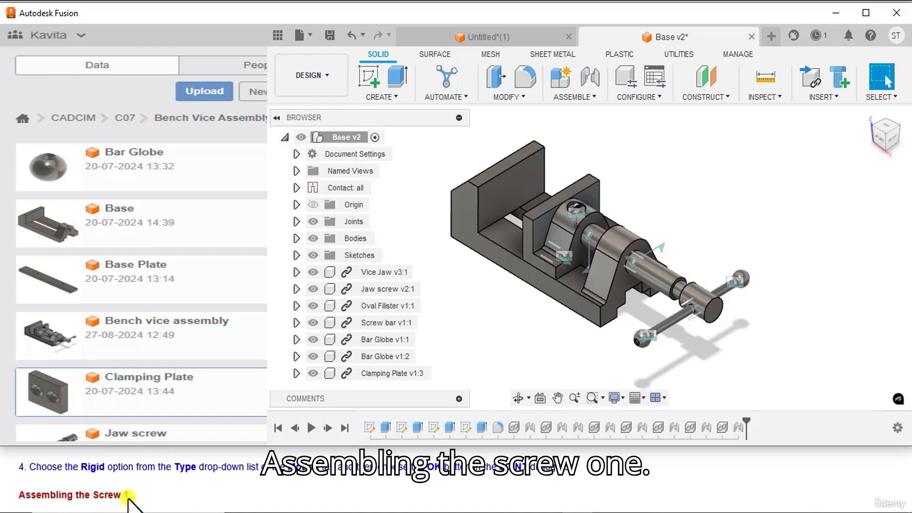
scroll(128, 499, down, 1)
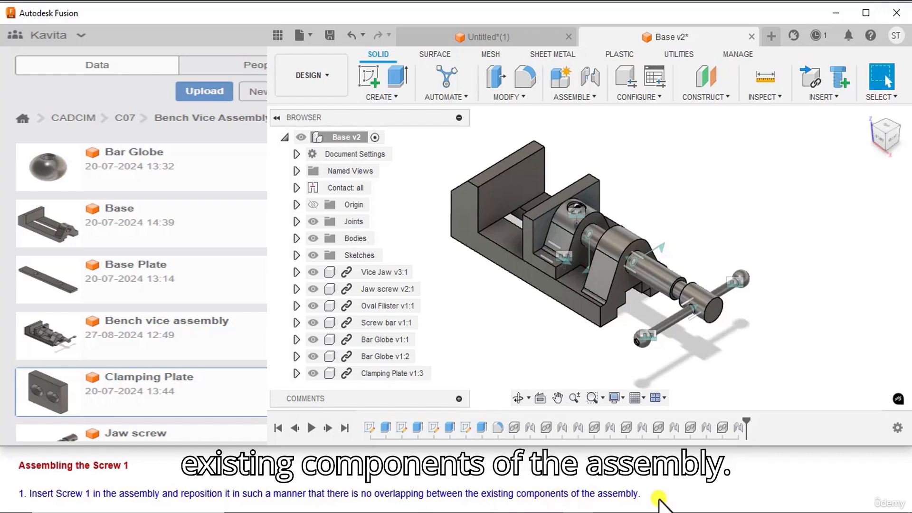
scroll(116, 366, down, 5)
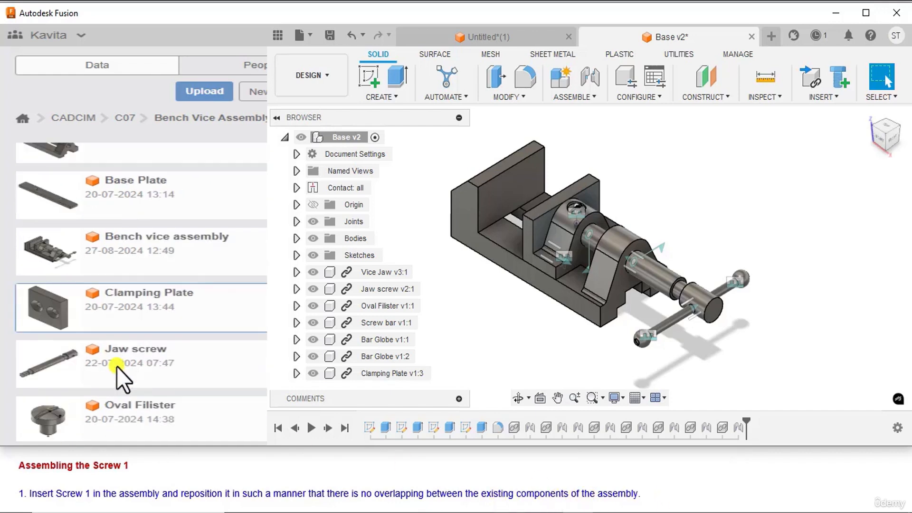
right_click(122, 353)
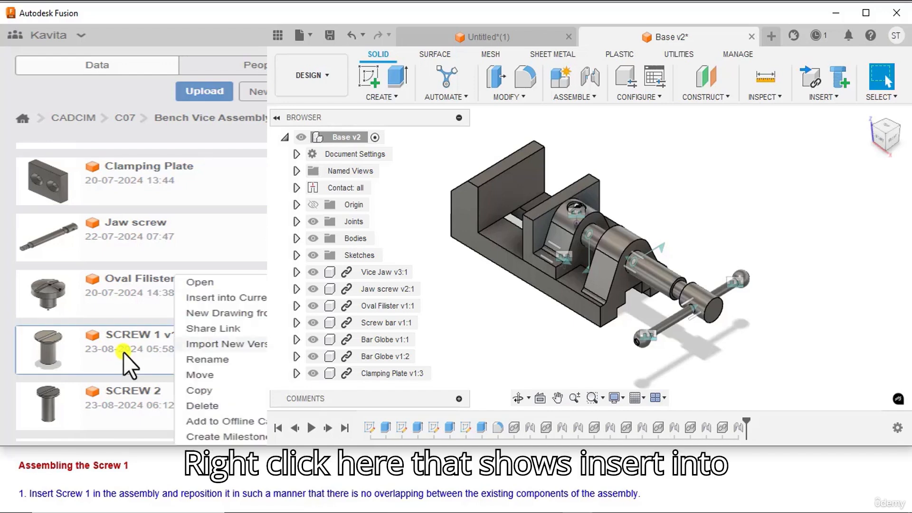
click(200, 297)
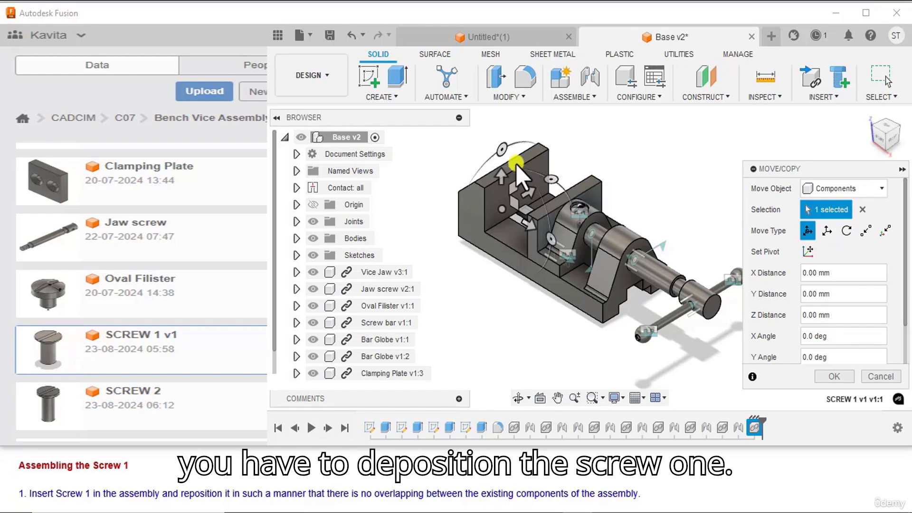
Step: Reposition the inserted SCREW 1 clear of the vice, moving it -110 mm along Z and rotating it 270 deg about X
drag(500, 177, 495, 313)
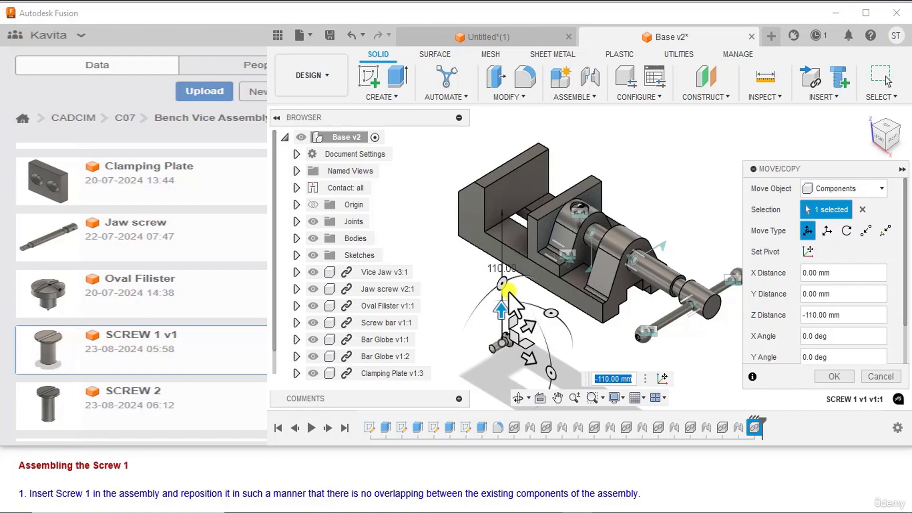
drag(505, 285, 537, 327)
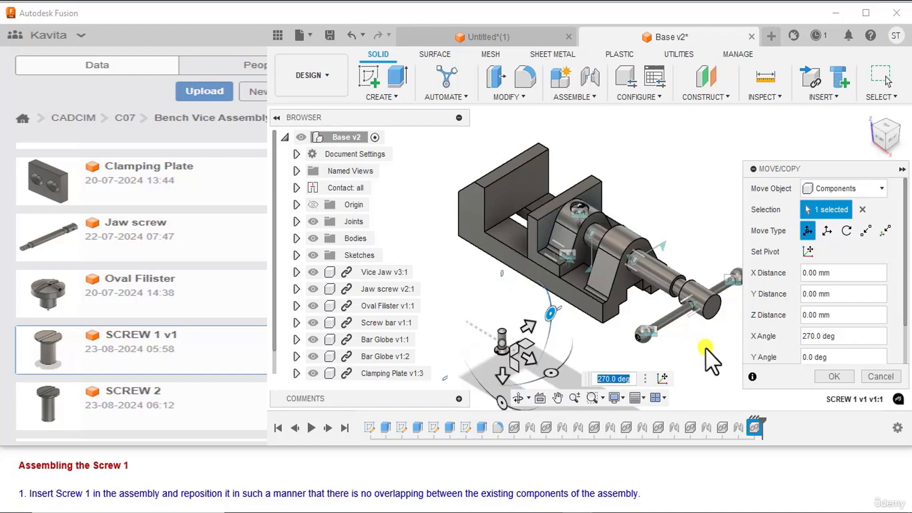
click(826, 376)
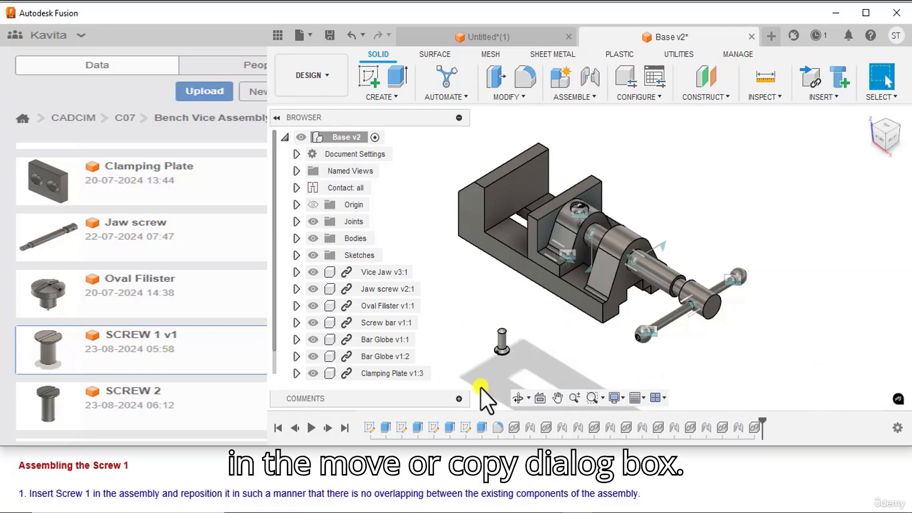
Step: Start a joint that snaps SCREW 1's circular edge under its head to the circular edge of one Clamping Plate hole
scroll(230, 483, down, 2)
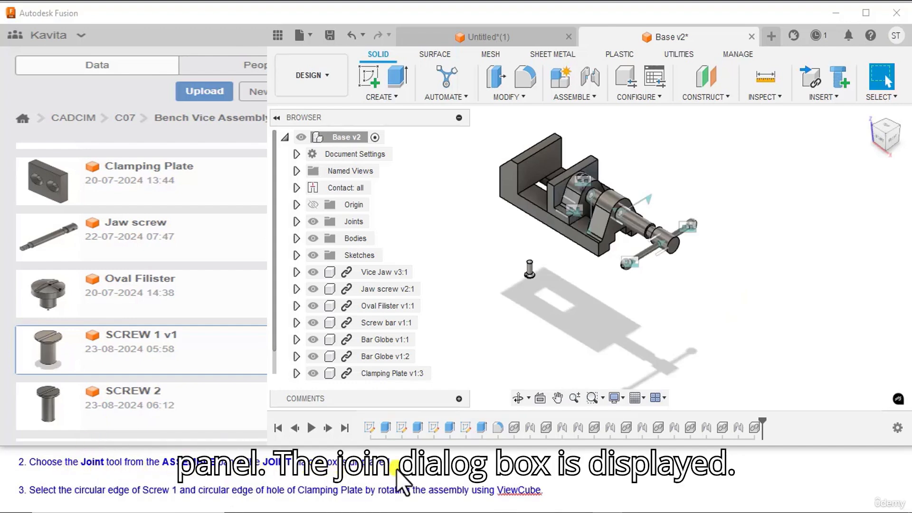
click(586, 96)
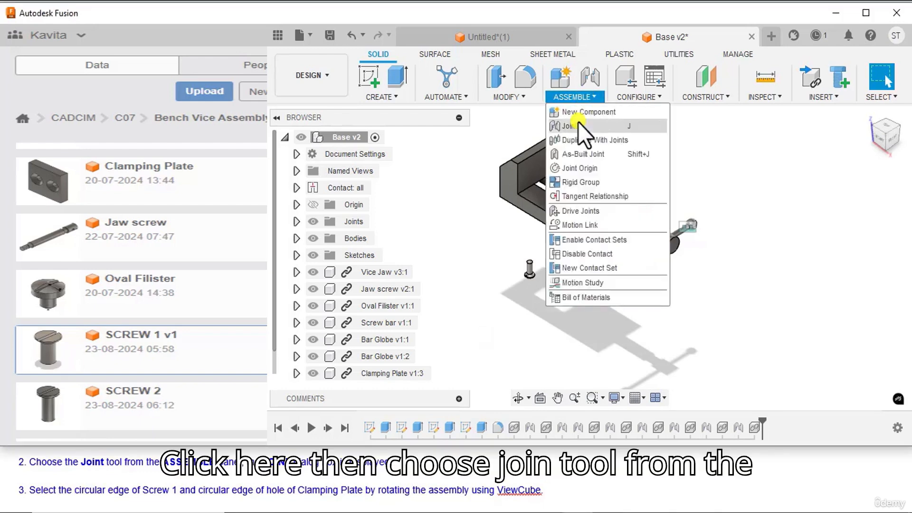
click(577, 123)
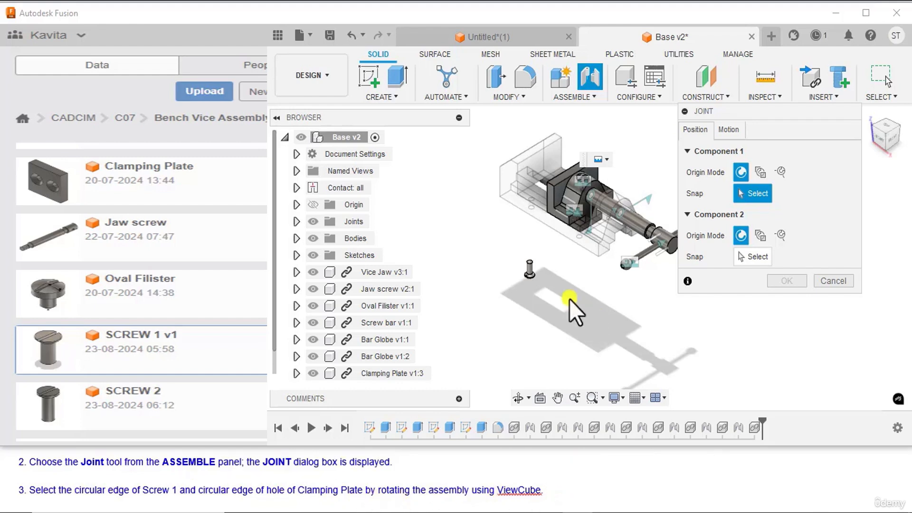
scroll(523, 258, up, 5)
shift+middle_drag(523, 257, 606, 332)
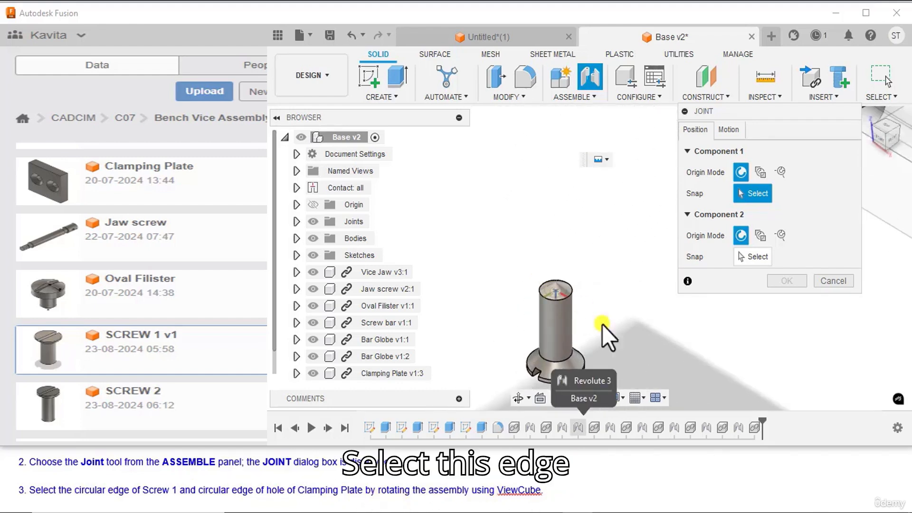
click(570, 362)
scroll(462, 317, down, 5)
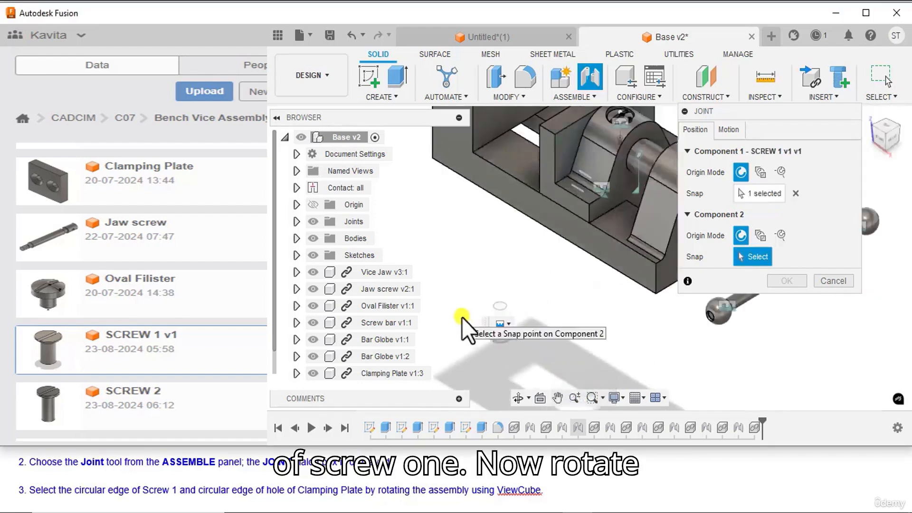
drag(888, 146, 890, 86)
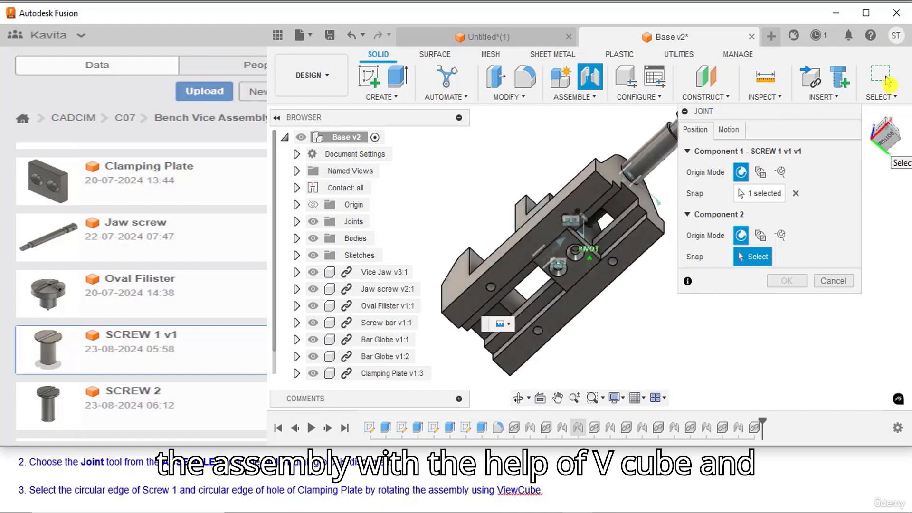
scroll(568, 272, up, 5)
scroll(521, 269, up, 3)
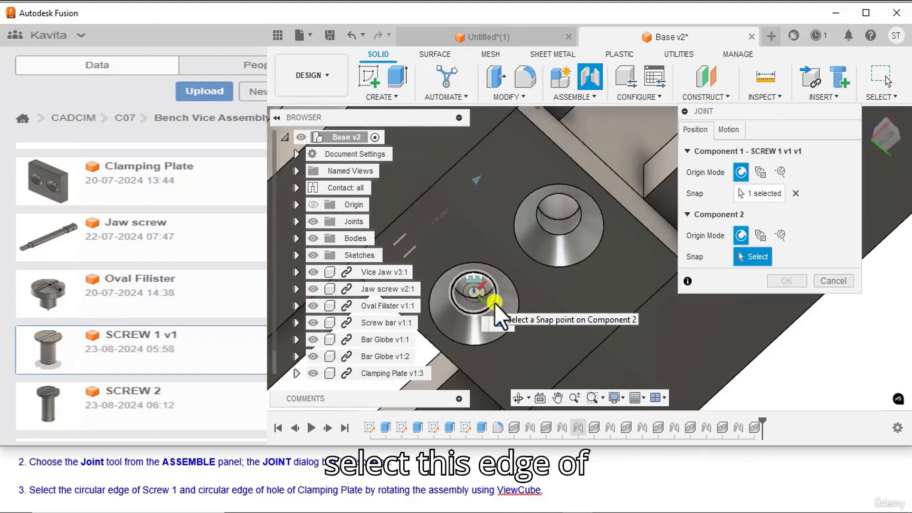
click(495, 303)
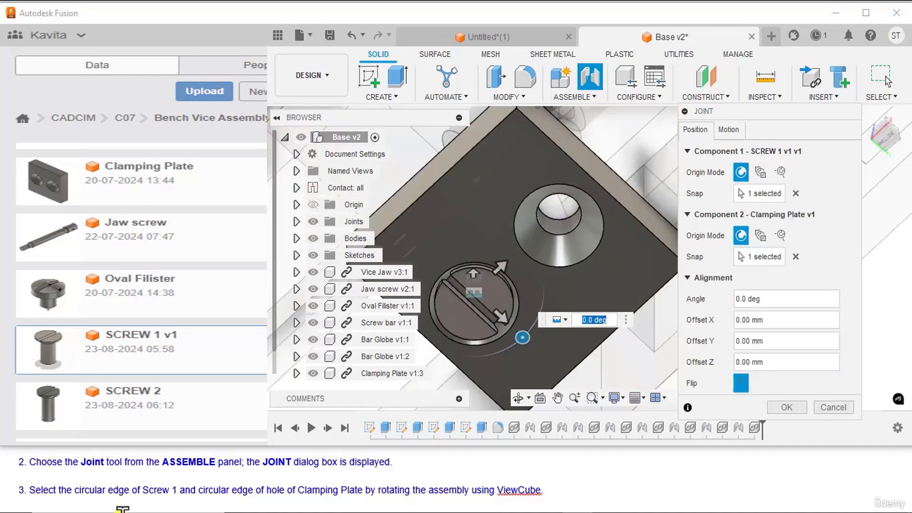
Step: Finish SCREW 1's joint to the Clamping Plate with the Rigid motion type
scroll(122, 509, down, 2)
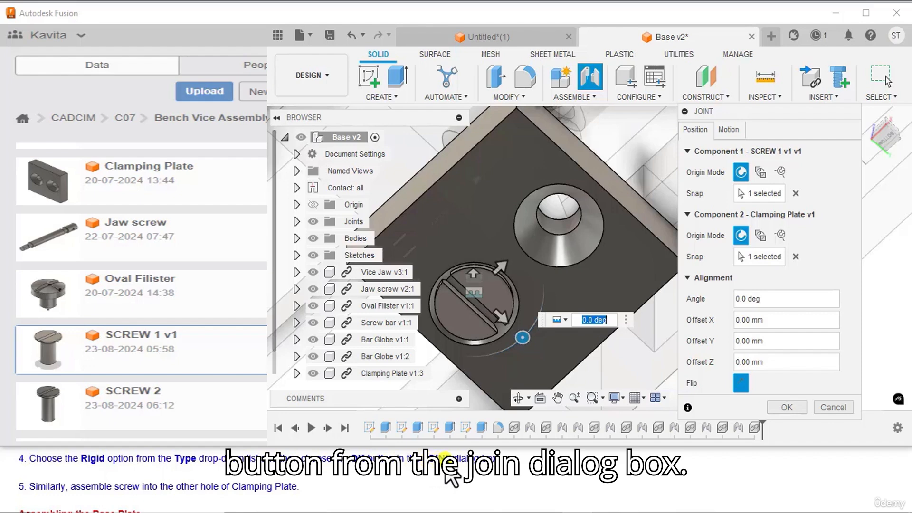
click(731, 129)
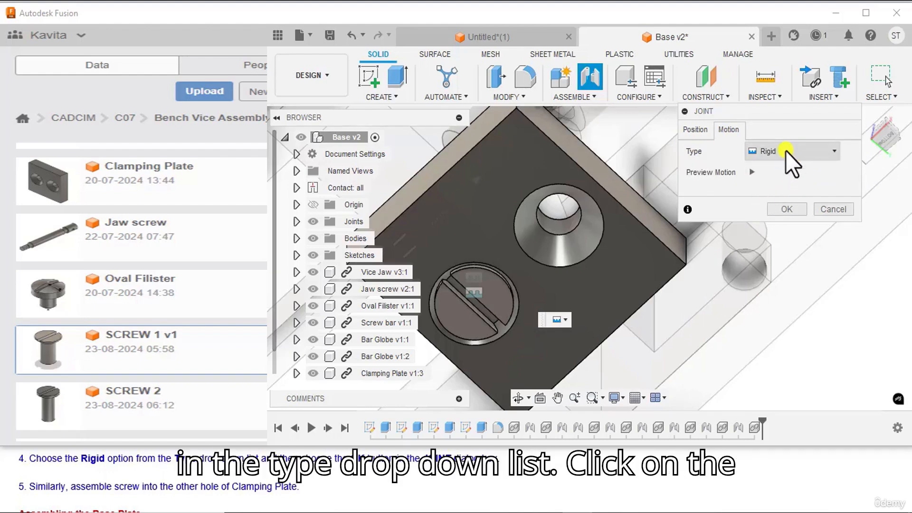
click(783, 208)
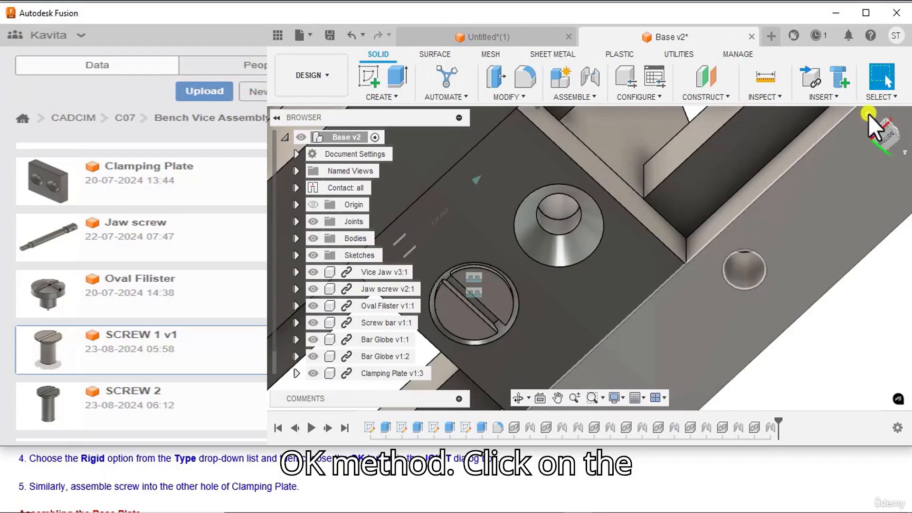
click(868, 114)
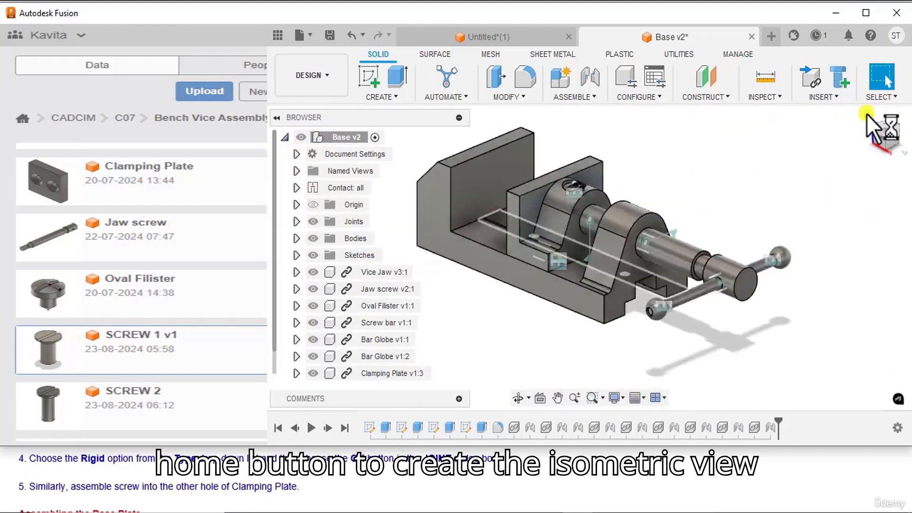
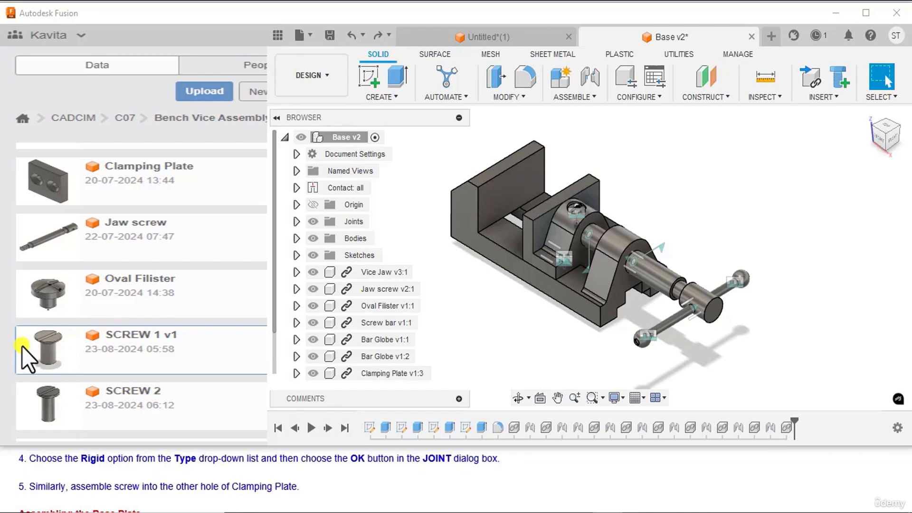
Step: Insert another SCREW 1 v1 component and reposition it clear of the vice, moving it -110 mm along Z and rotating it 275 deg about X
right_click(22, 347)
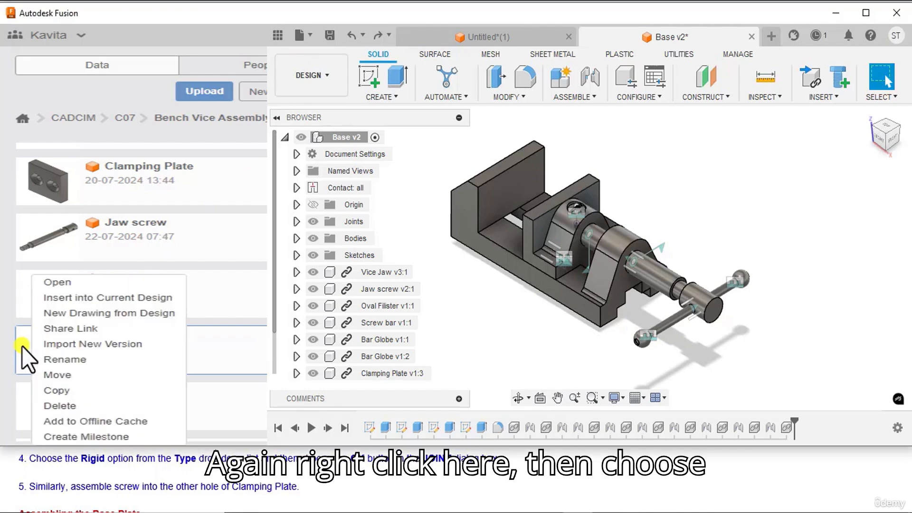
click(52, 298)
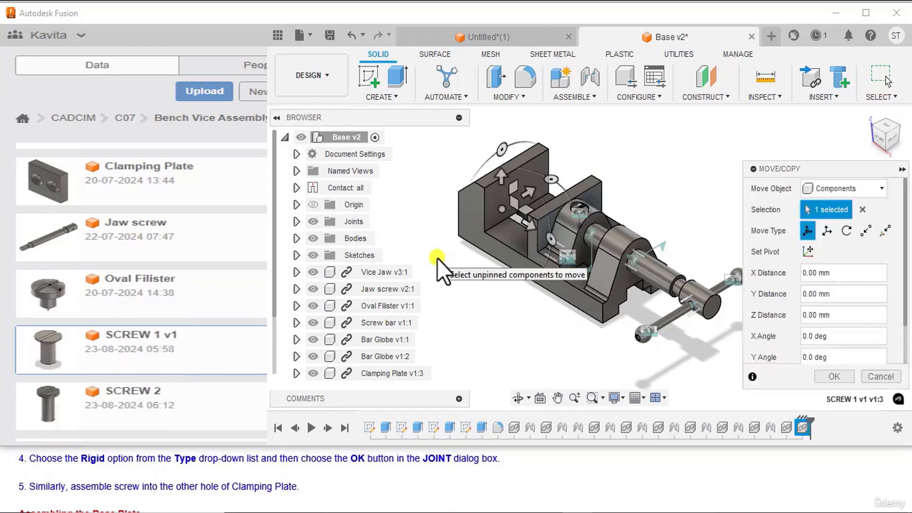
drag(502, 194, 500, 165)
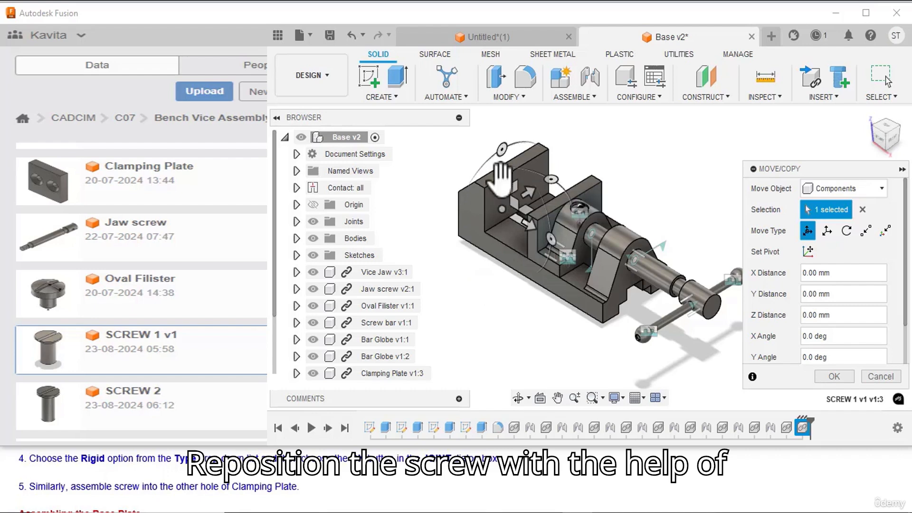
drag(501, 166, 503, 319)
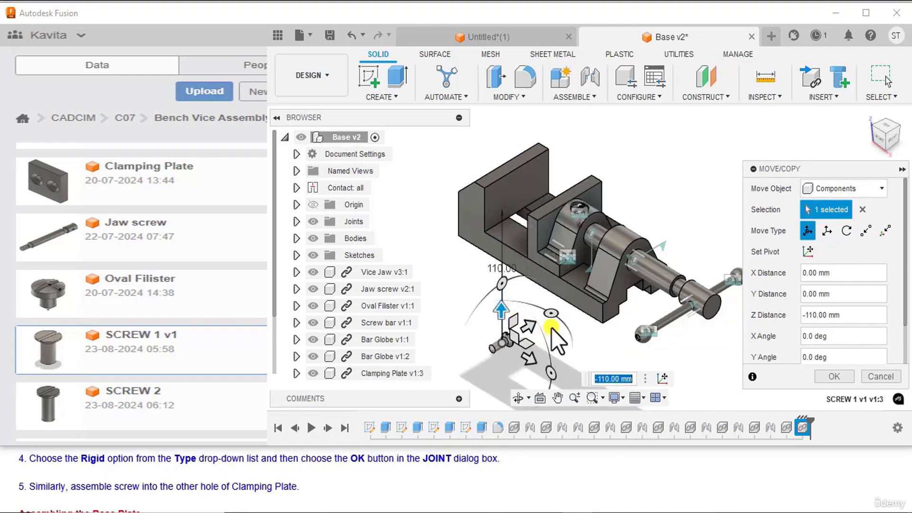
drag(503, 285, 546, 314)
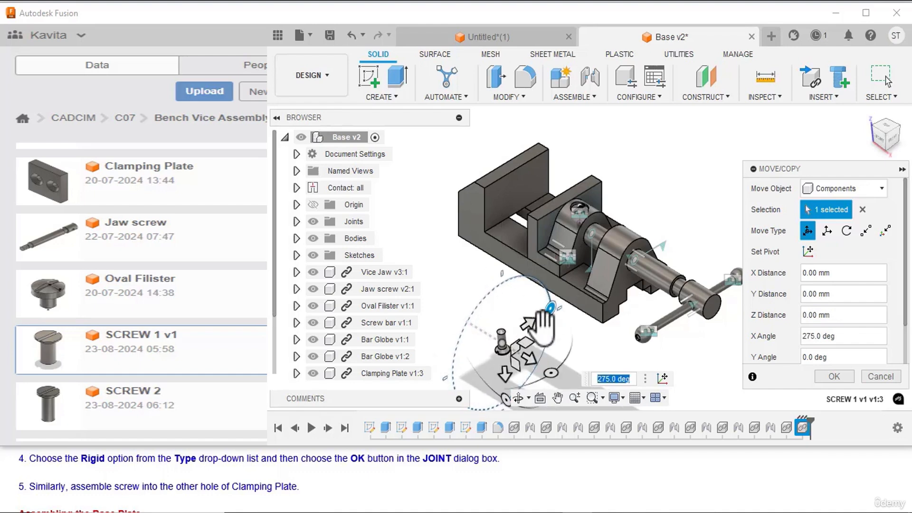
click(844, 380)
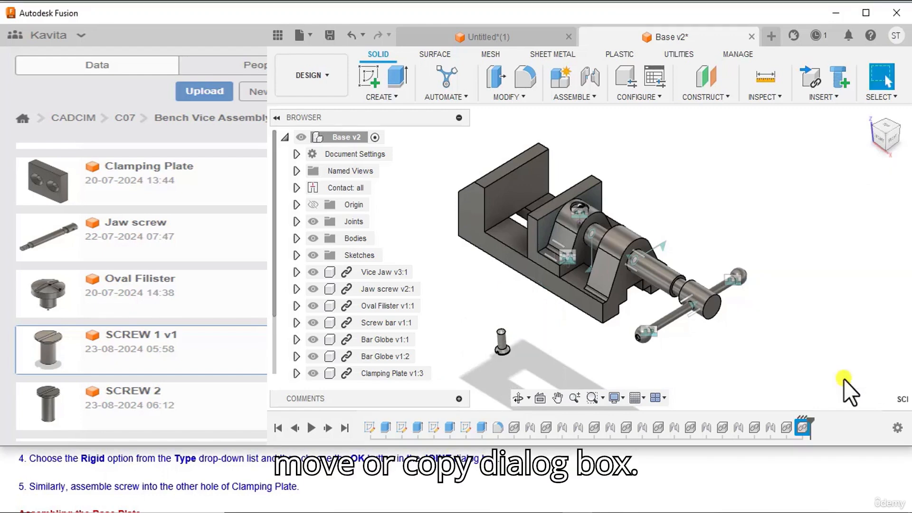
Step: Rigidly joint the new SCREW 1 to the Clamping Plate, snapping the circular edge under its head to the remaining hole's circular edge
click(578, 98)
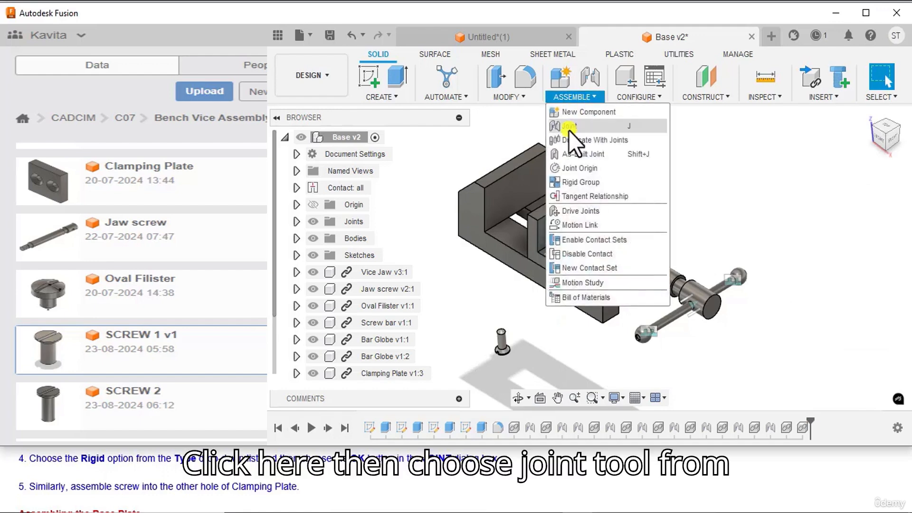
click(568, 126)
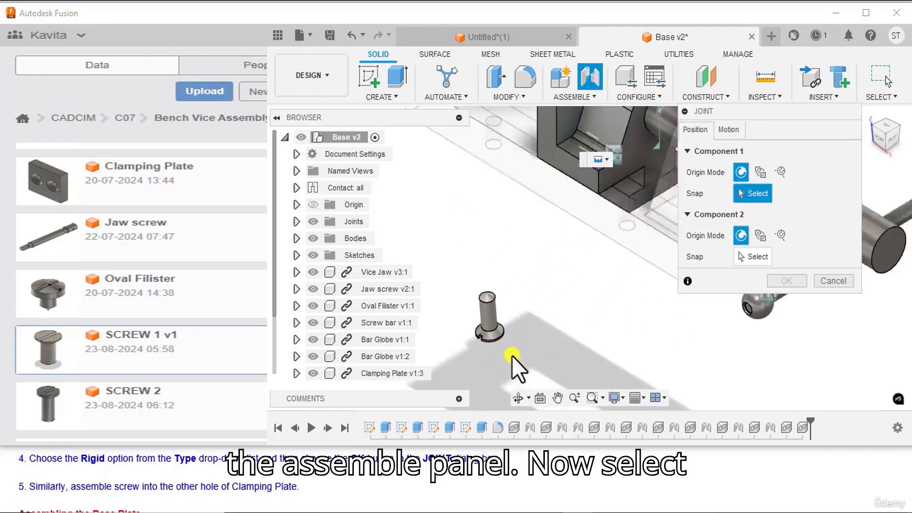
scroll(512, 354, up, 6)
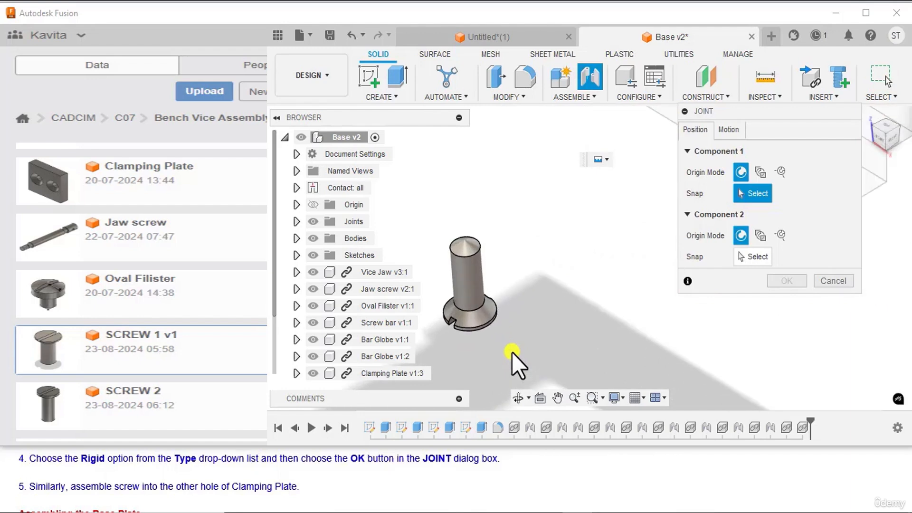
click(479, 307)
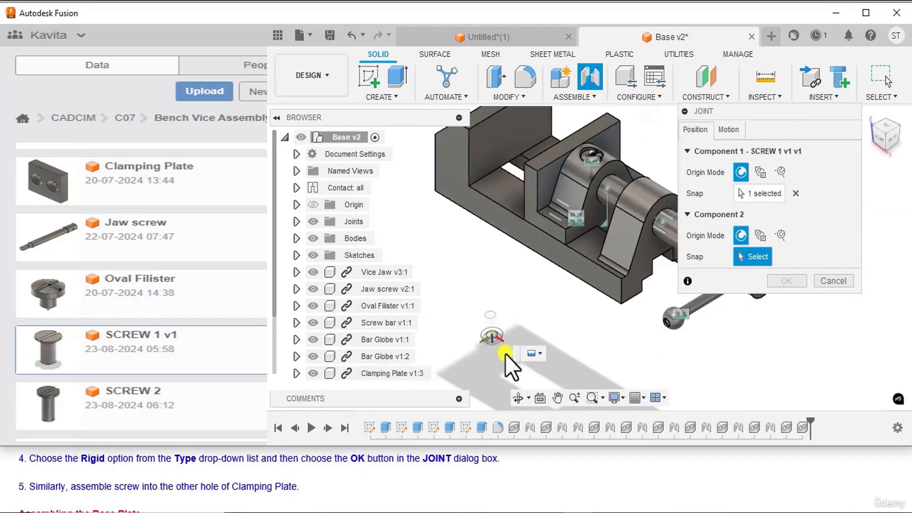
drag(883, 121, 879, 84)
scroll(576, 324, up, 3)
scroll(577, 324, up, 5)
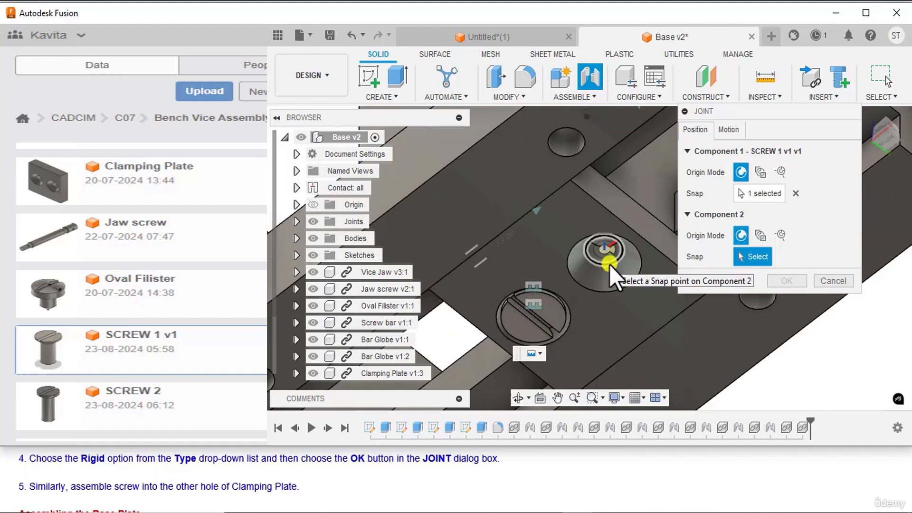
click(609, 264)
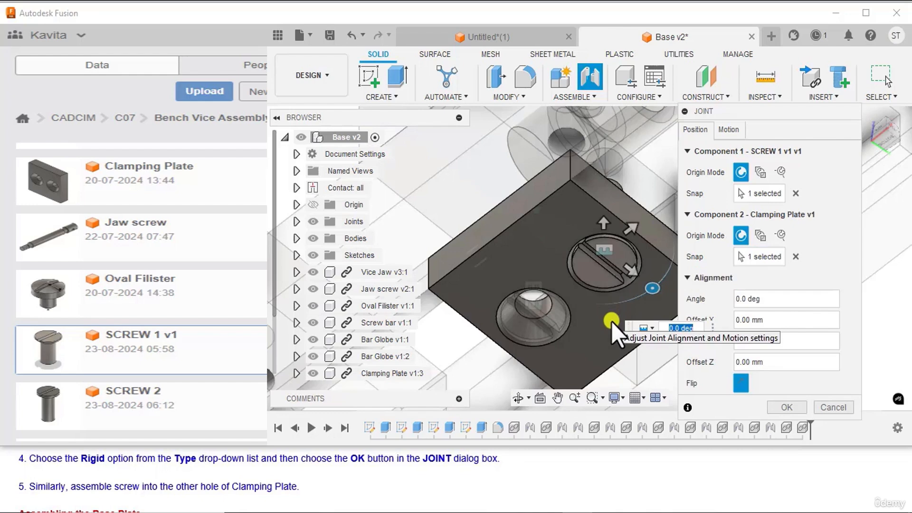
click(788, 408)
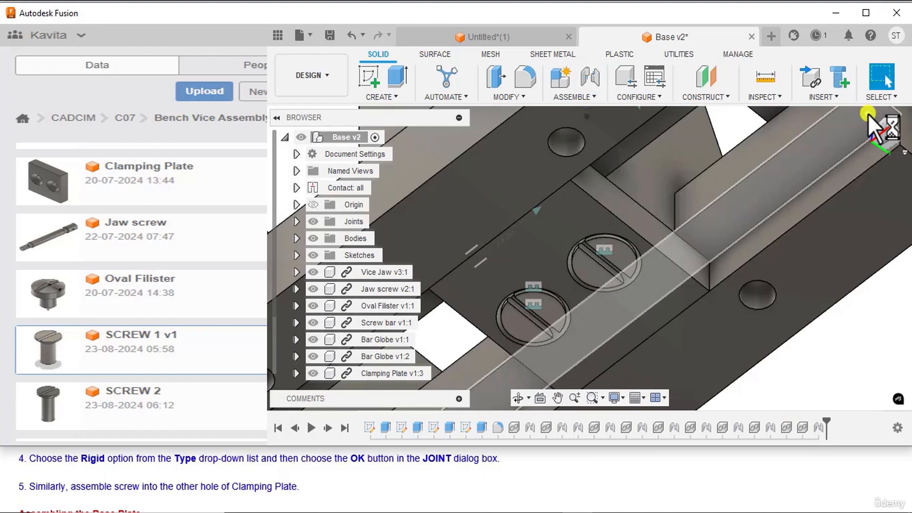
click(867, 114)
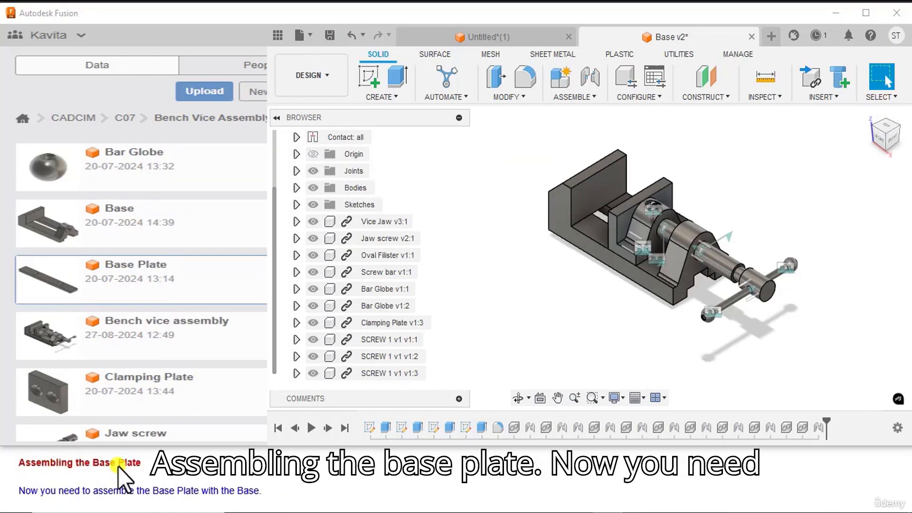
Step: Insert the saved Base Plate component into the current design
scroll(98, 474, down, 1)
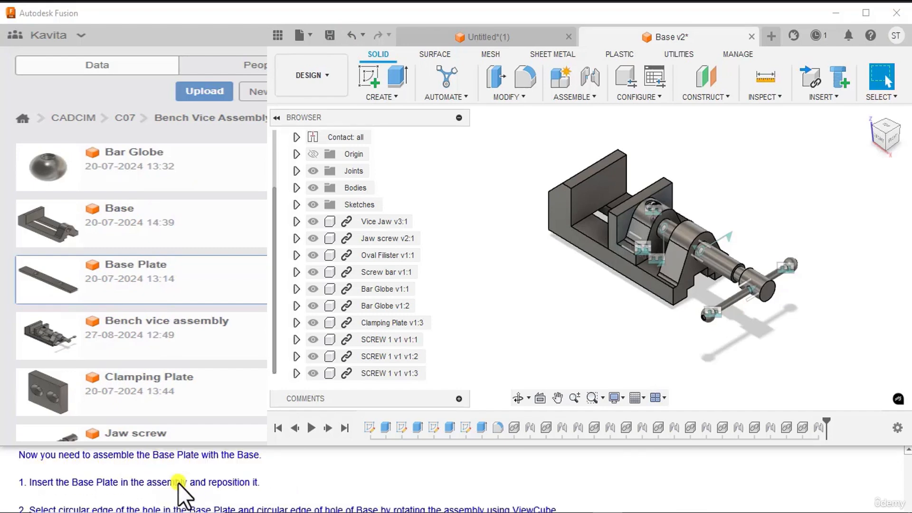
scroll(178, 484, down, 1)
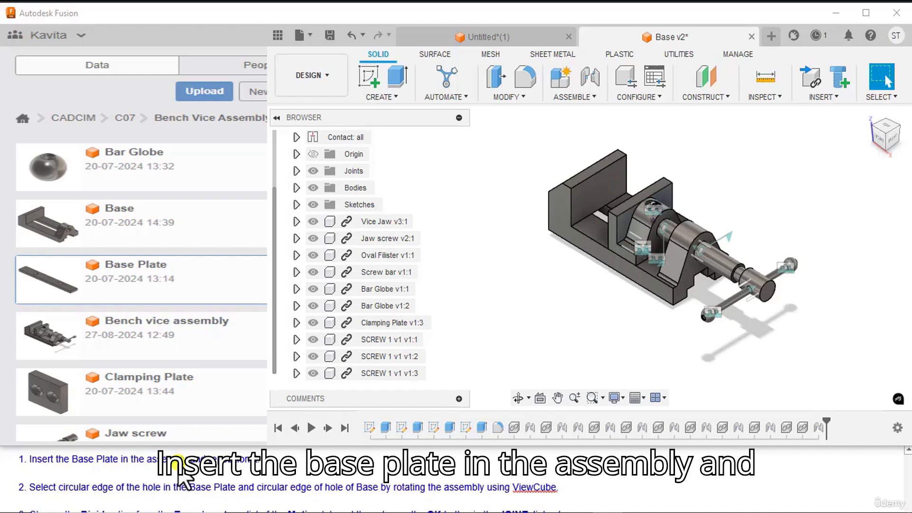
right_click(39, 270)
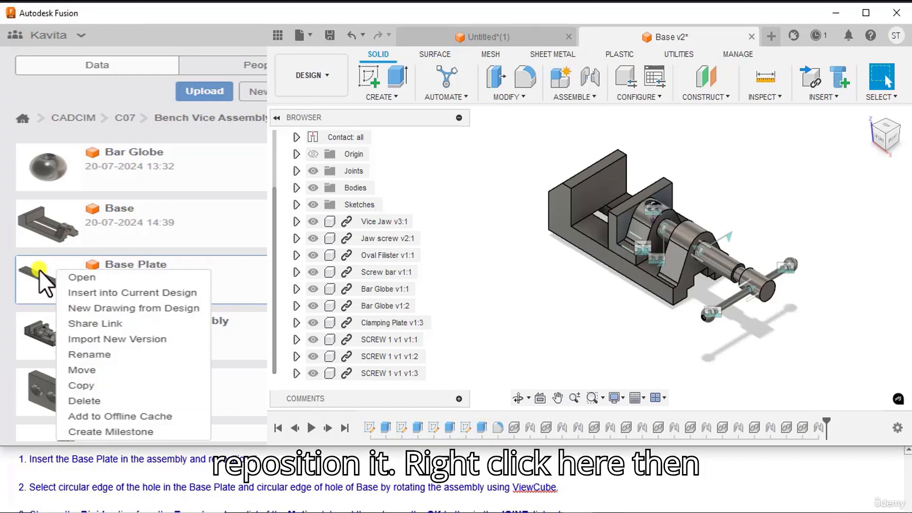
click(73, 291)
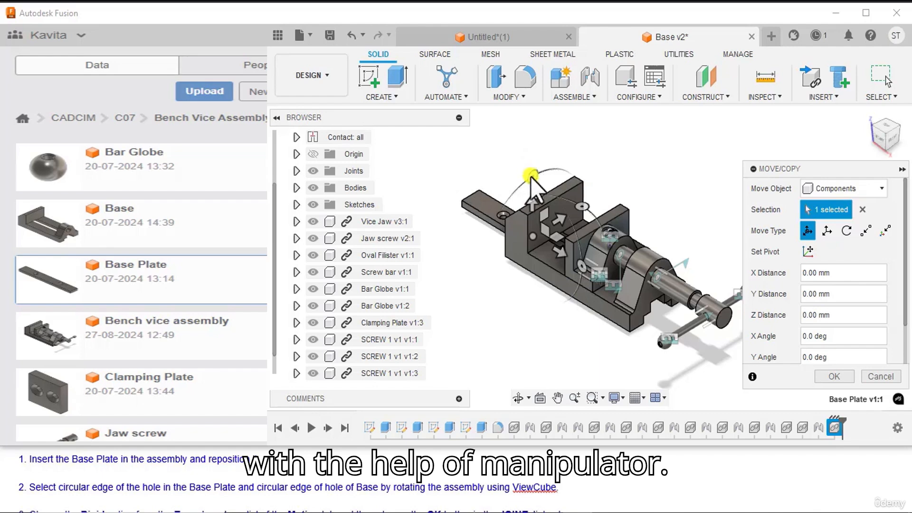
Step: Reposition the Base Plate clear of the vice, rotating it -185 deg and moving it 120 mm along its flipped Z direction
drag(531, 176, 533, 342)
drag(485, 272, 609, 166)
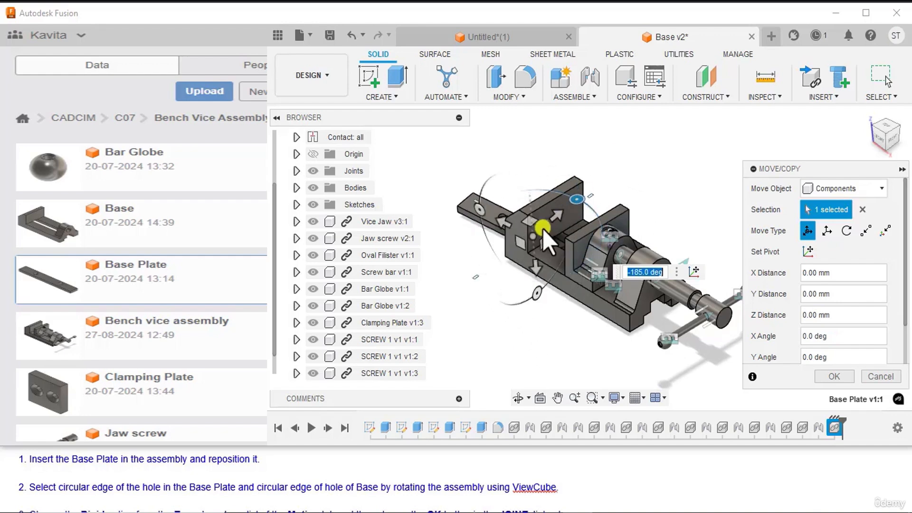
drag(536, 274, 534, 376)
middle_drag(663, 230, 667, 175)
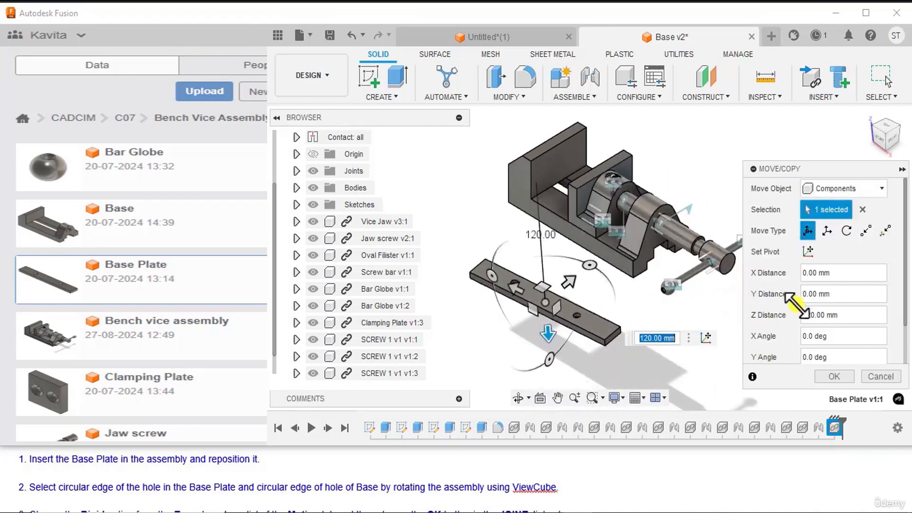
click(830, 376)
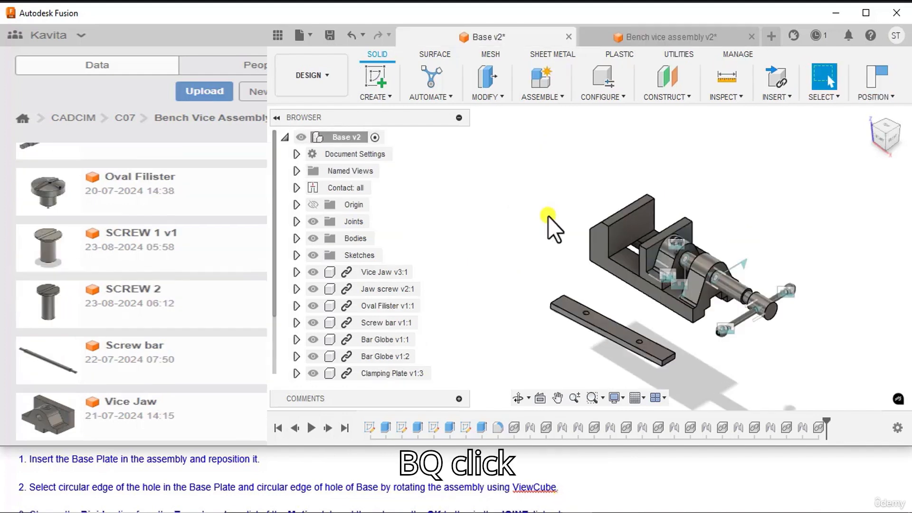
Step: Start a joint that snaps the circular edge of a Base Plate hole to the circular edge of a hole on the Base's underside
scroll(548, 216, down, 2)
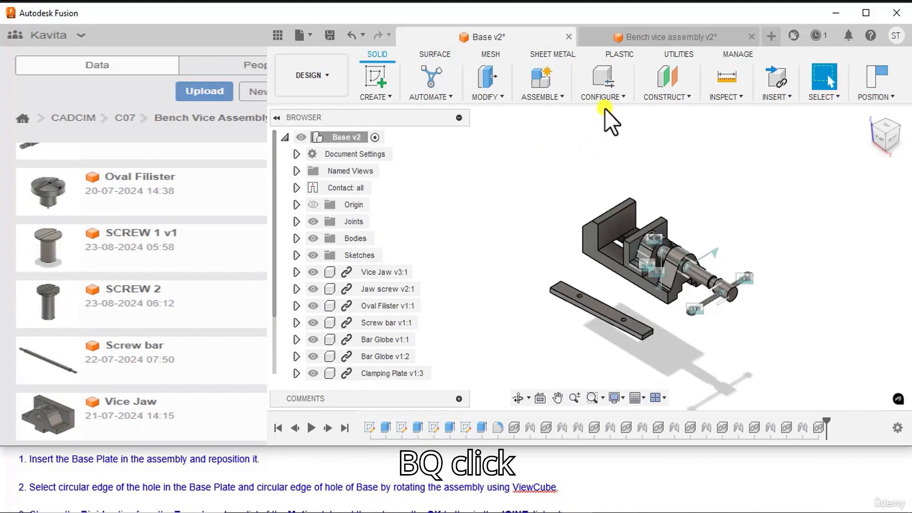
click(558, 100)
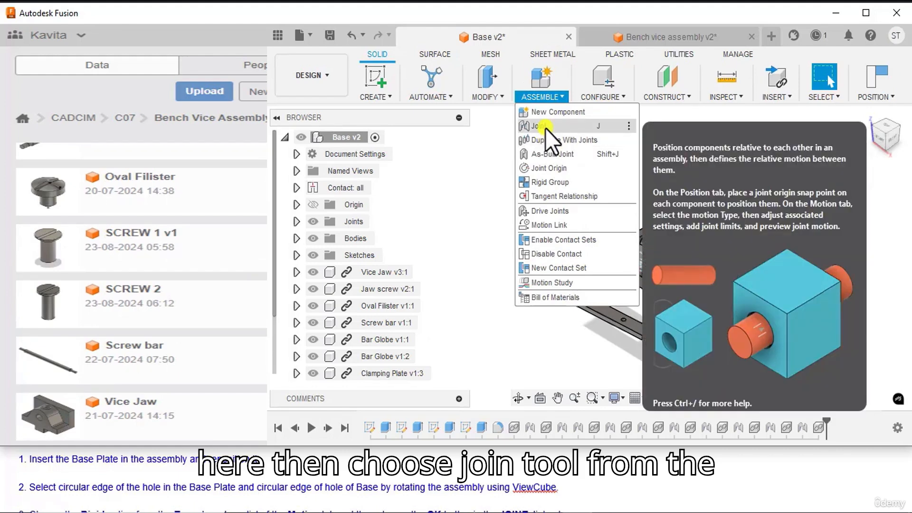
click(545, 126)
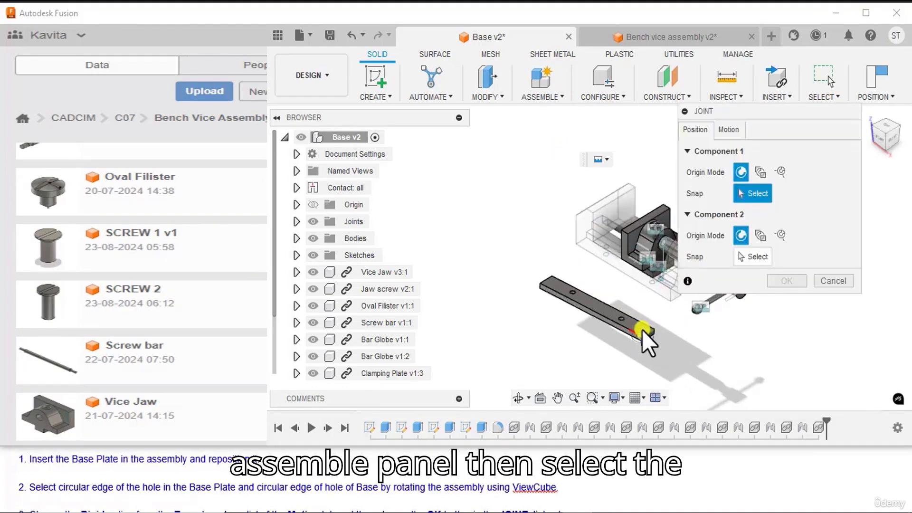
scroll(636, 313, up, 5)
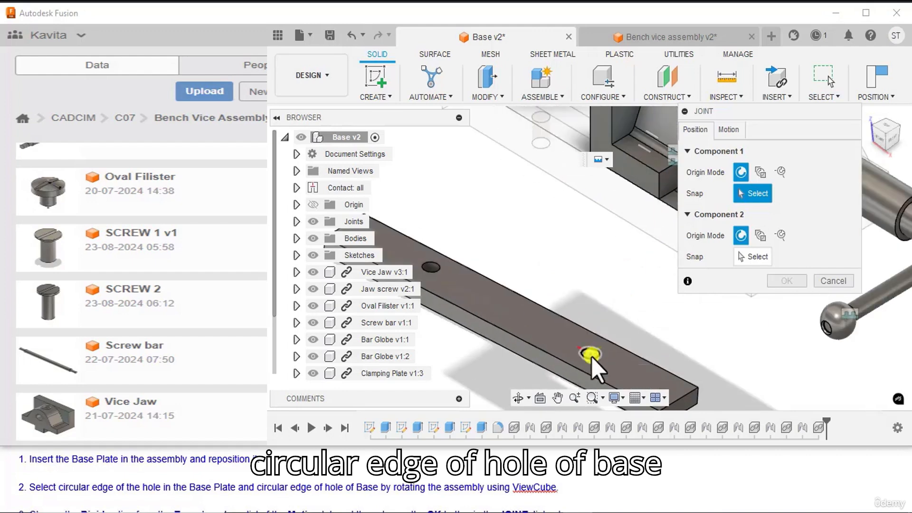
click(592, 357)
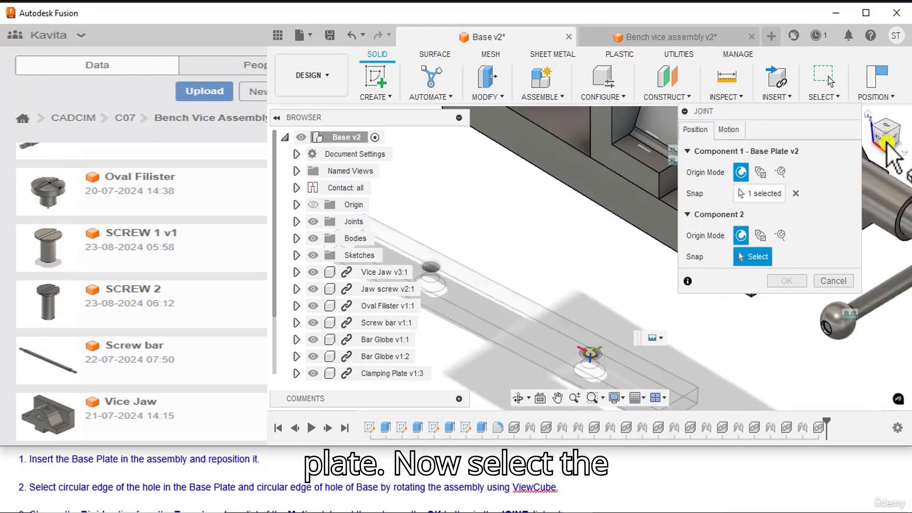
drag(886, 142, 879, 100)
middle_drag(562, 322, 456, 364)
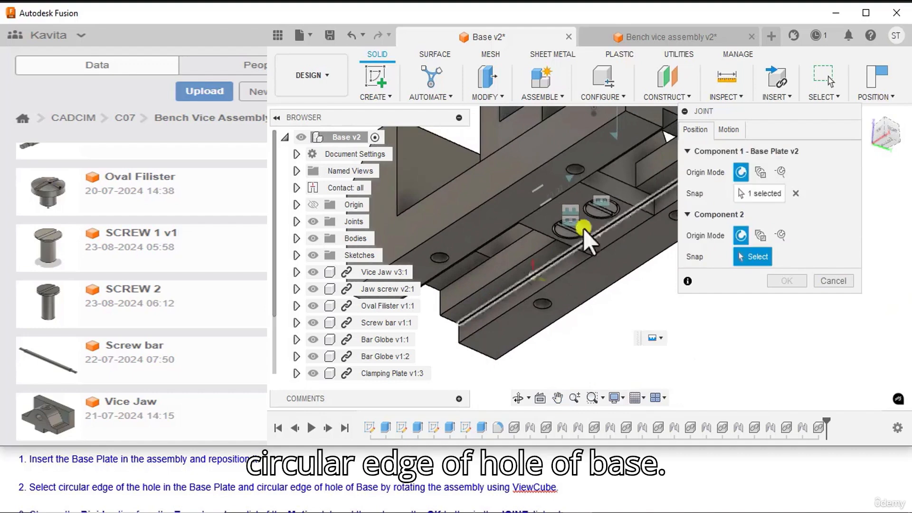
scroll(588, 156, up, 4)
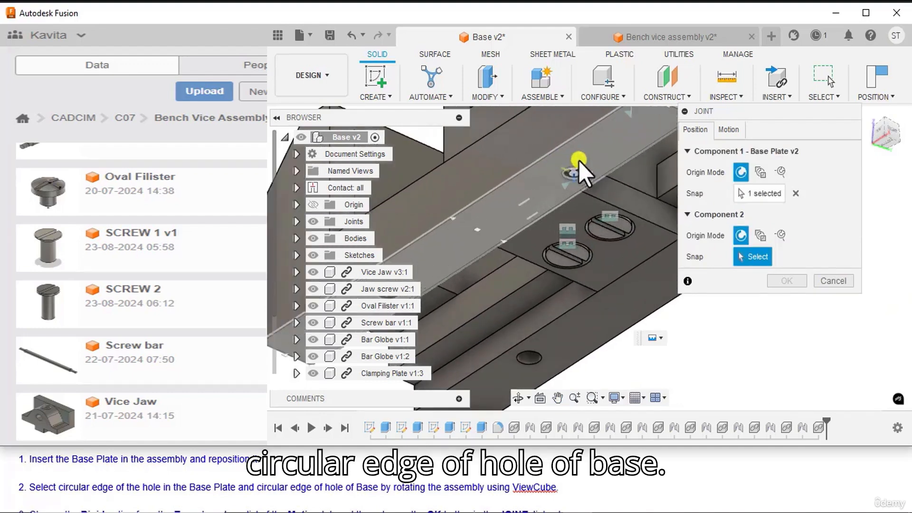
click(576, 170)
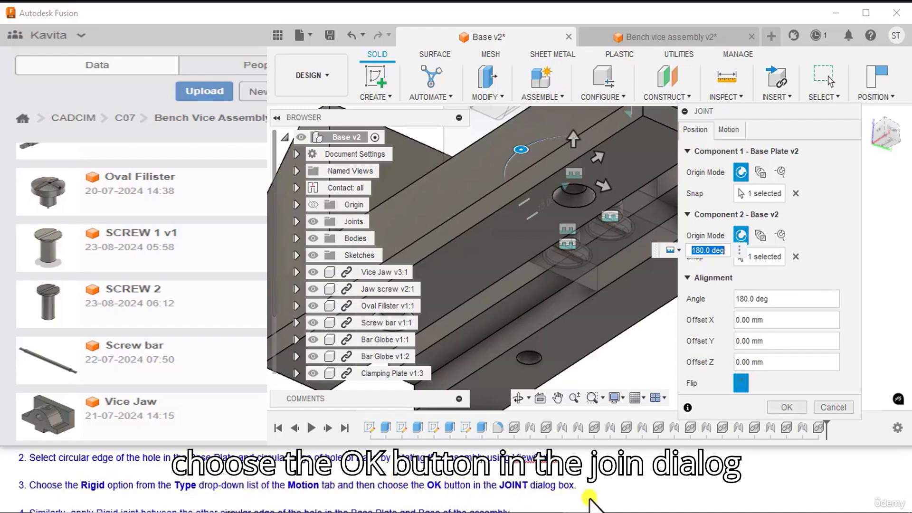
Step: Finish the Base Plate's joint to the Base with the Rigid motion type and restore the home view
click(735, 130)
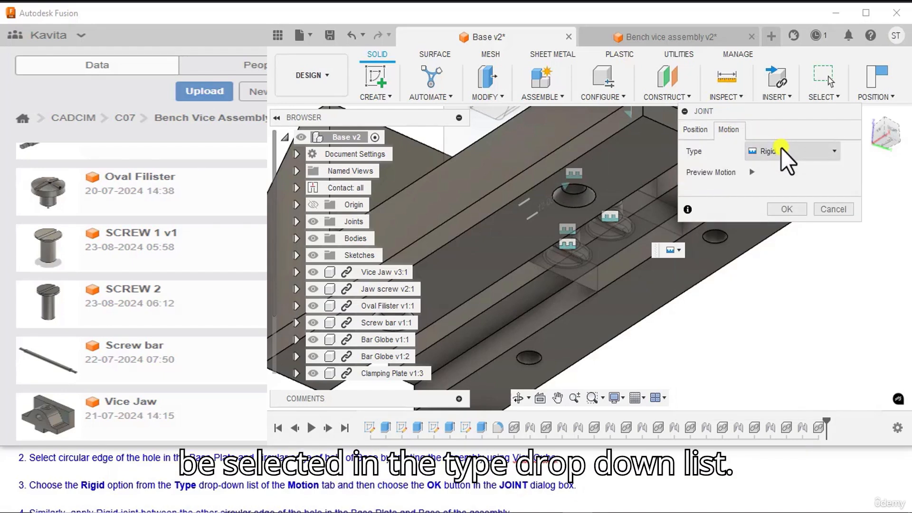
click(787, 209)
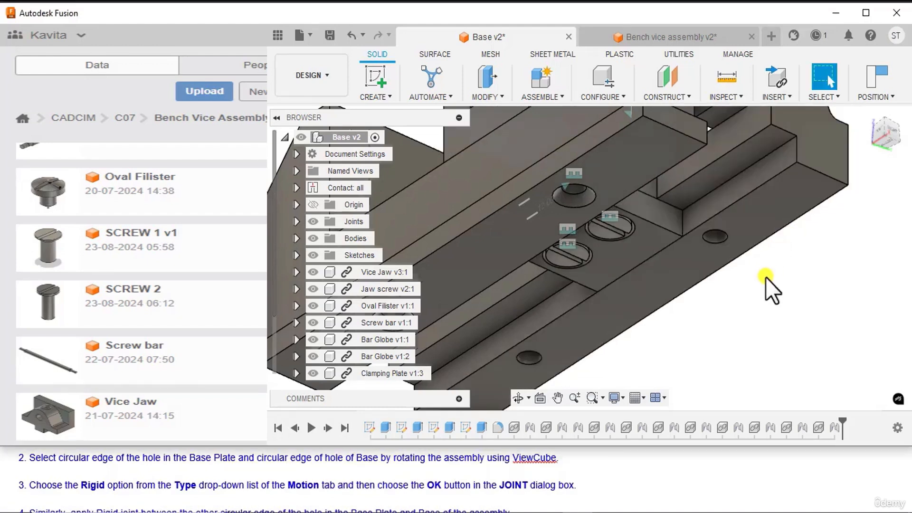
scroll(766, 278, down, 3)
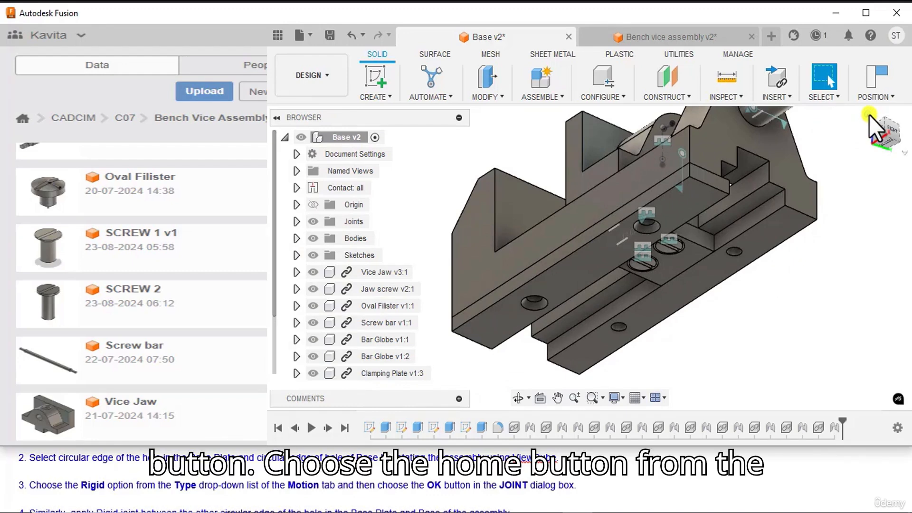
click(868, 115)
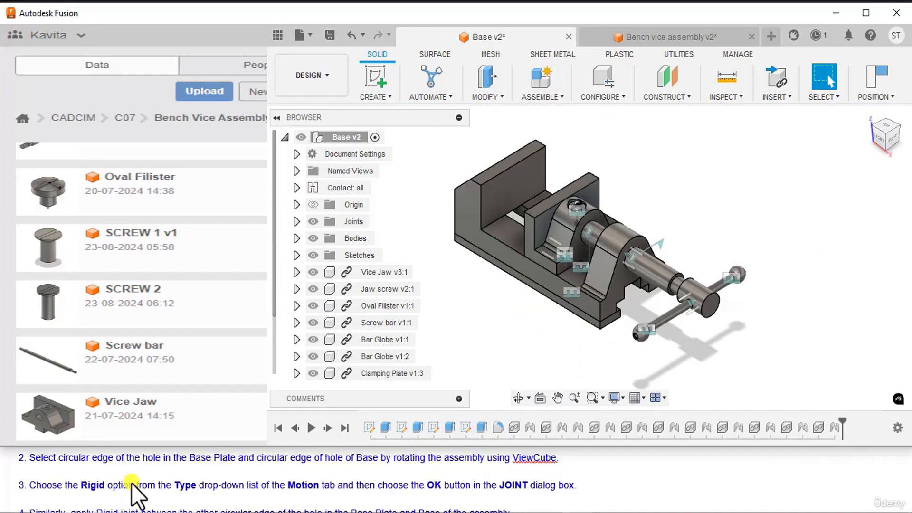
scroll(125, 485, down, 1)
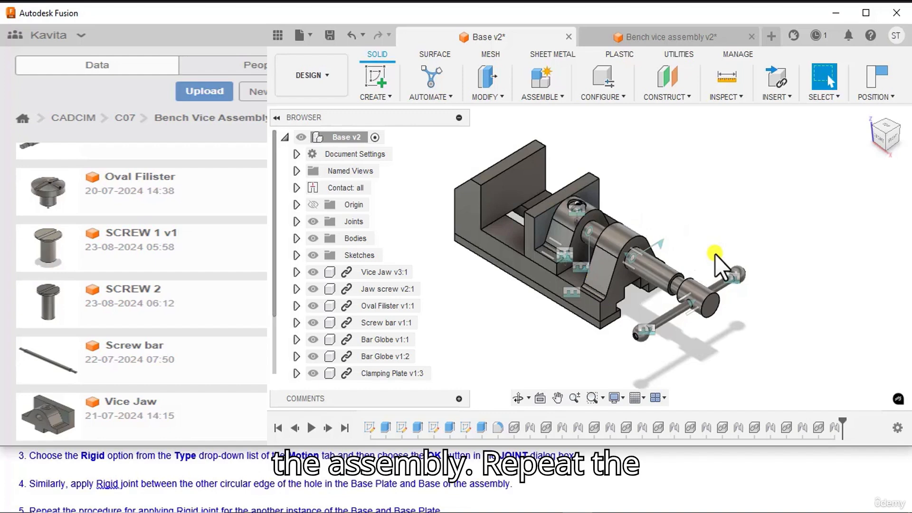
scroll(48, 479, down, 1)
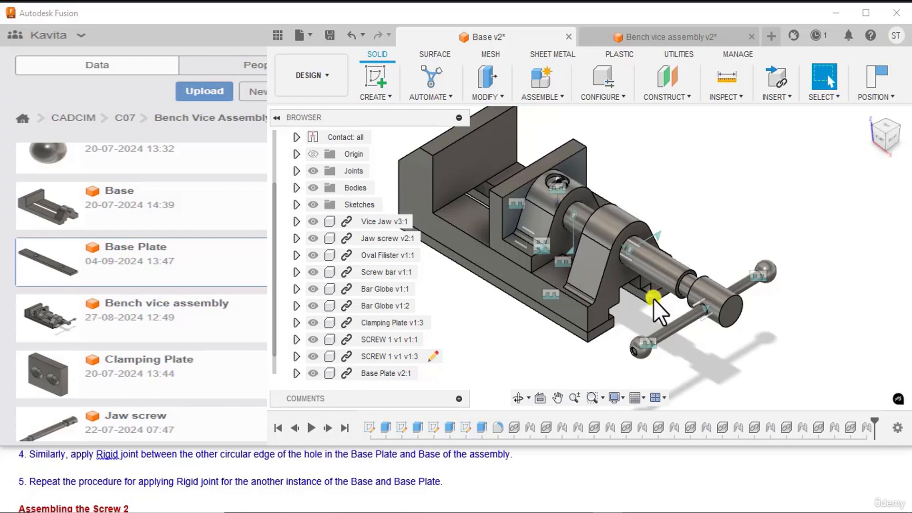
Step: Insert the saved SCREW 2 component into the current design
scroll(157, 470, down, 1)
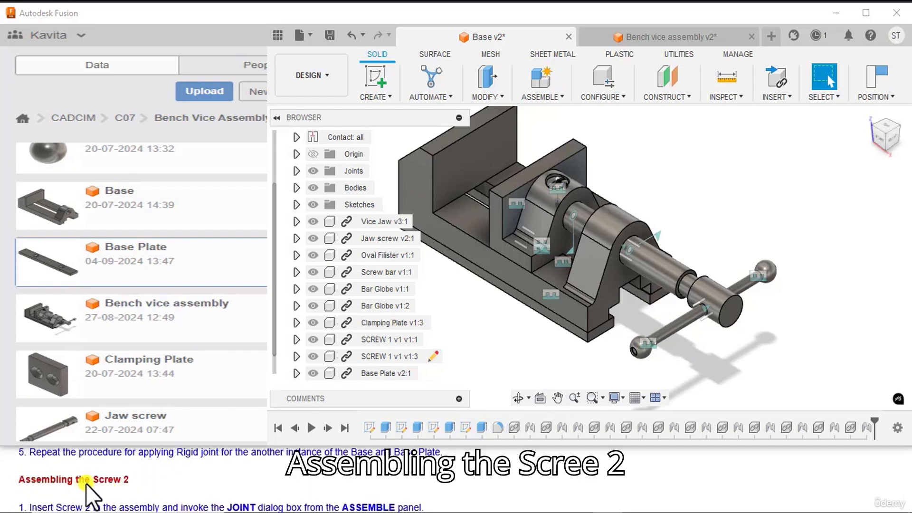
scroll(144, 481, down, 1)
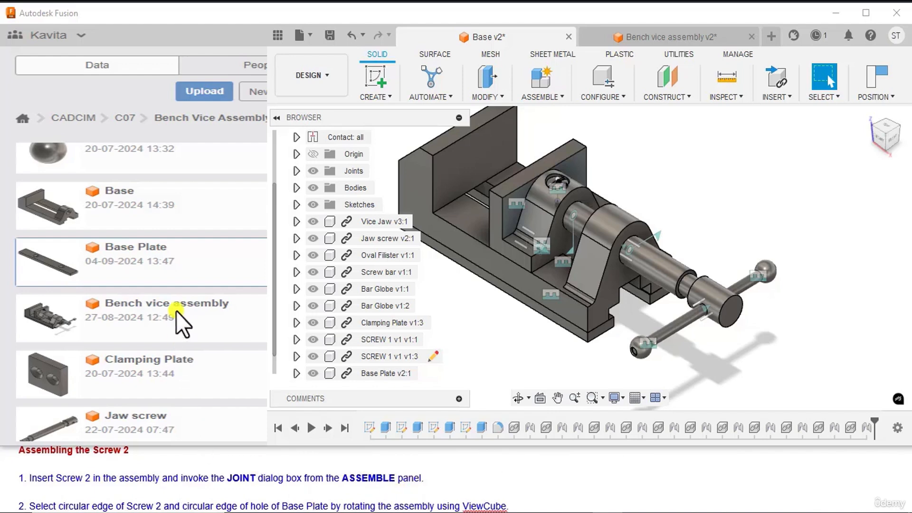
scroll(176, 312, down, 4)
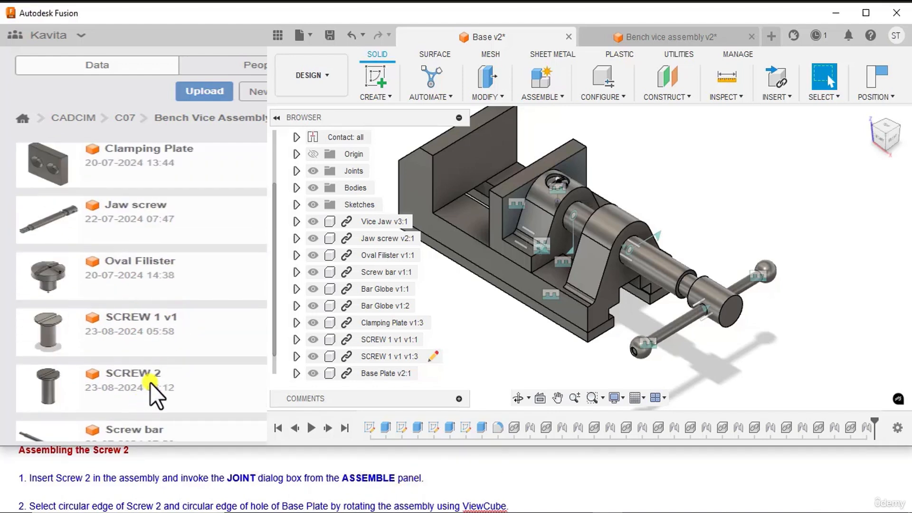
right_click(150, 382)
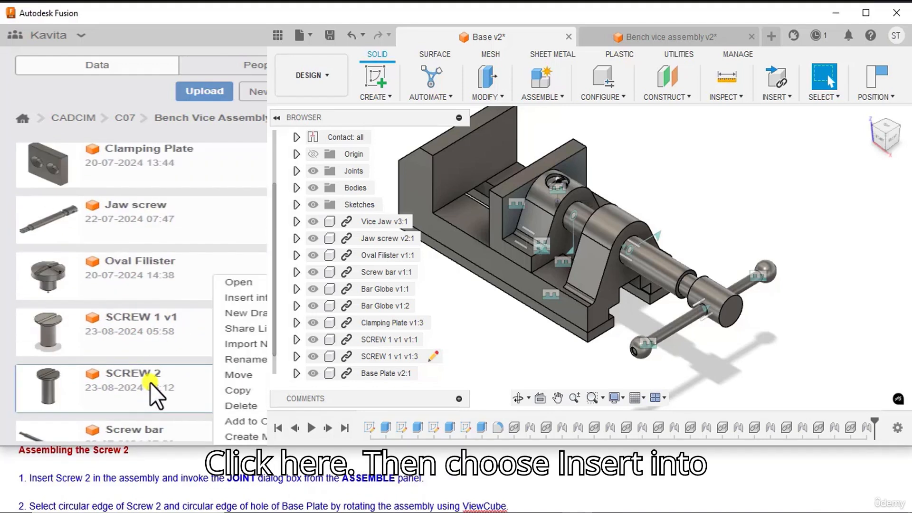
click(224, 297)
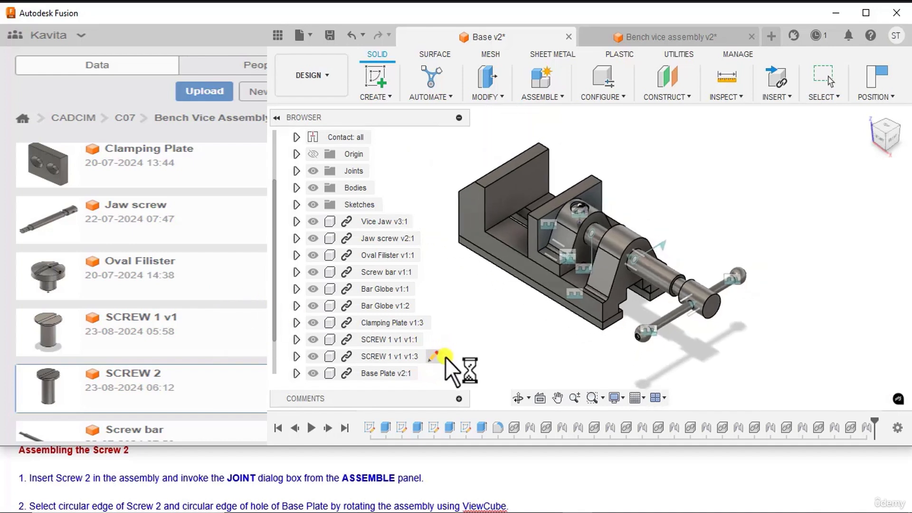
Step: Reposition SCREW 2 clear of the vice, below the Base, with its head facing down
middle_drag(500, 307, 525, 317)
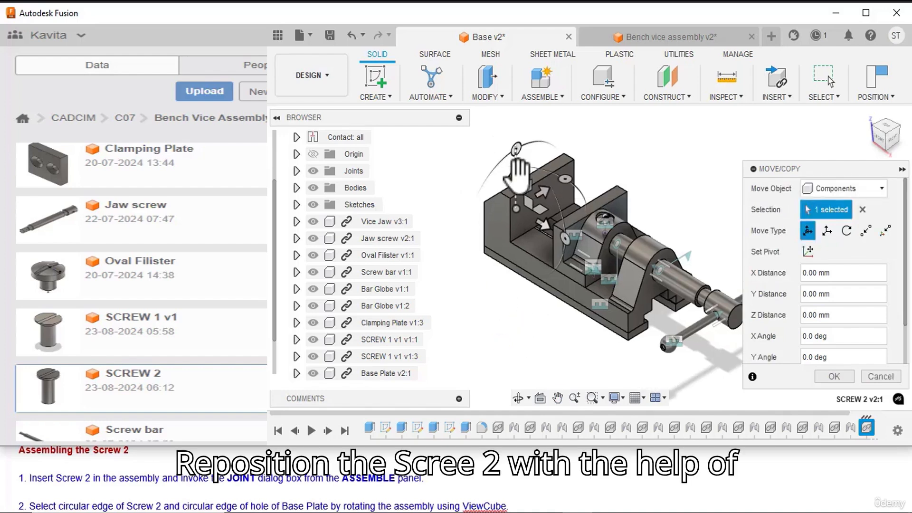
drag(522, 168, 518, 370)
click(829, 374)
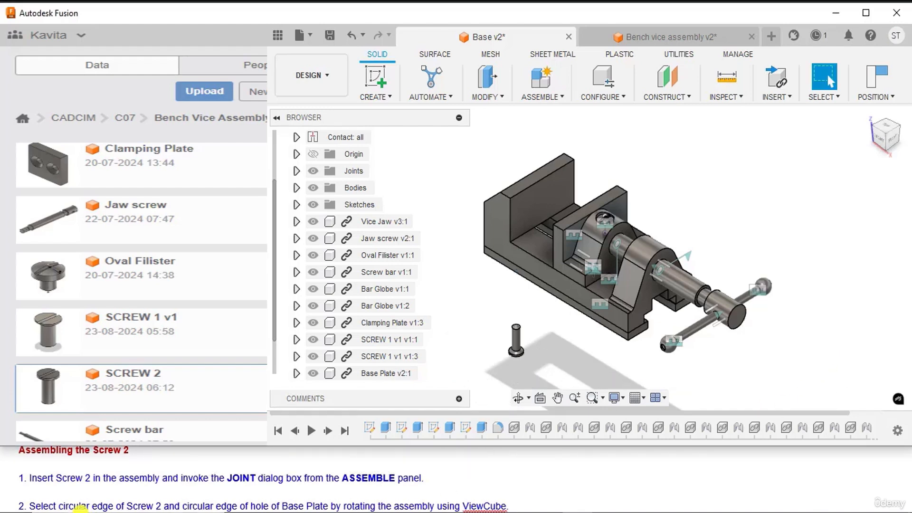
Step: Start a joint that snaps the circular edge of SCREW 2's head to the circular edge of a countersunk Base Plate hole
click(533, 98)
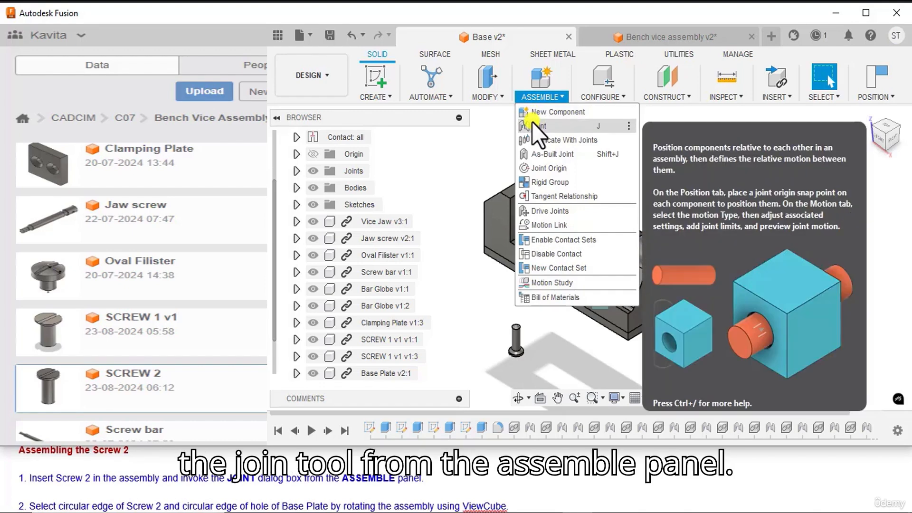
click(532, 125)
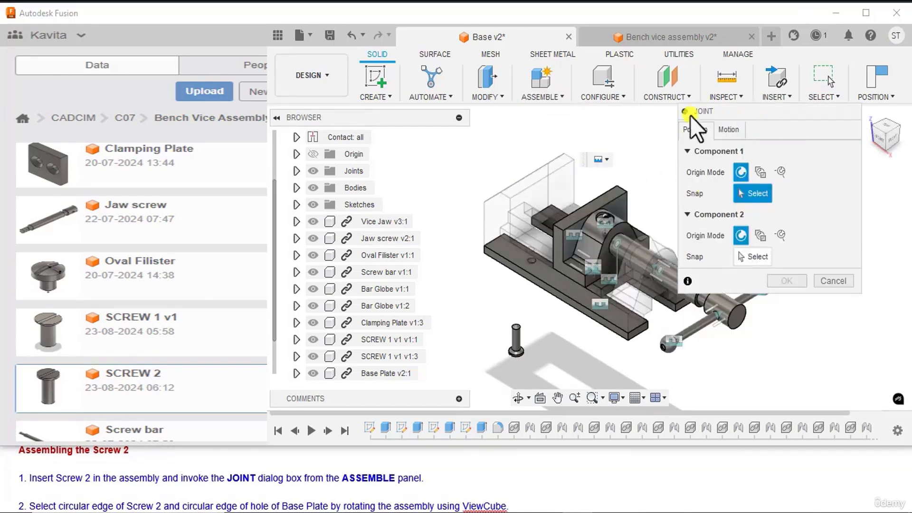
scroll(197, 494, down, 1)
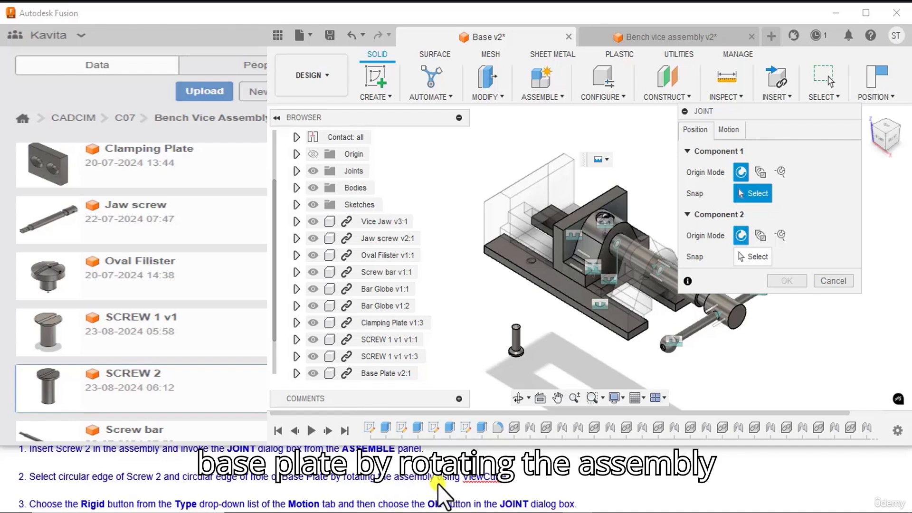
scroll(525, 349, up, 5)
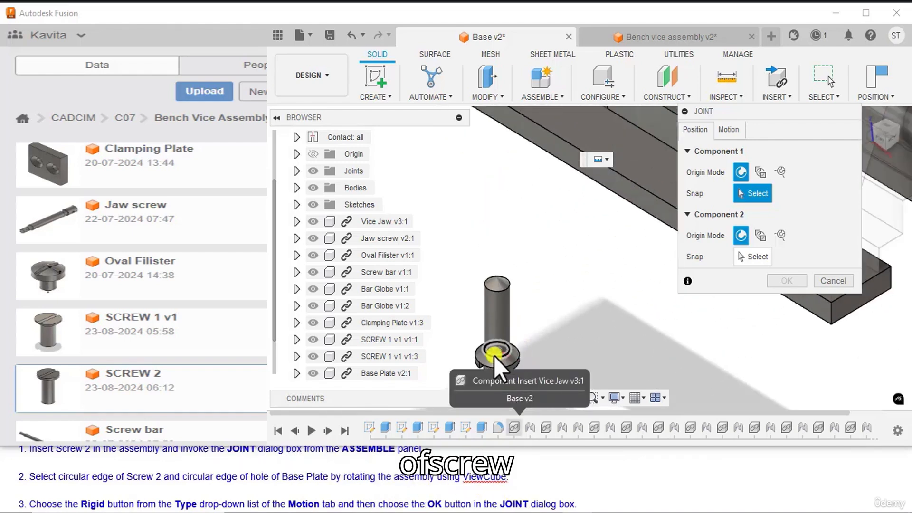
click(493, 355)
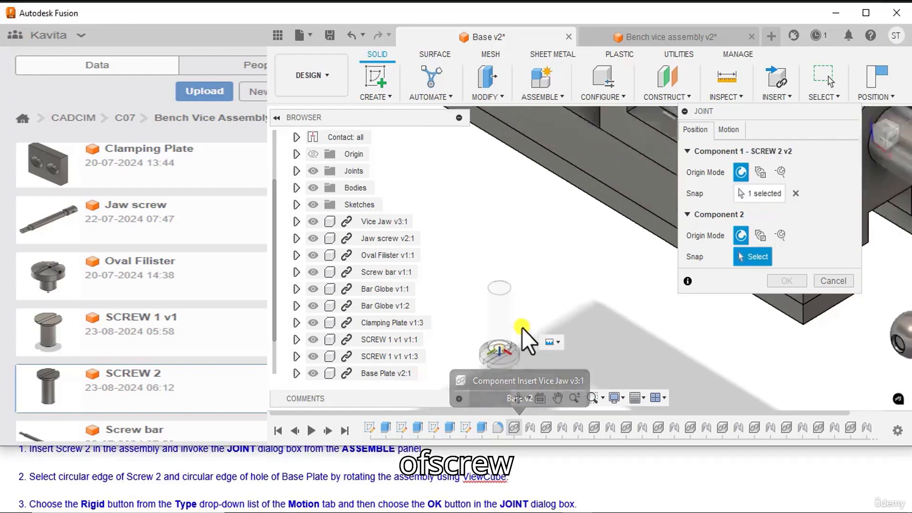
scroll(522, 328, down, 5)
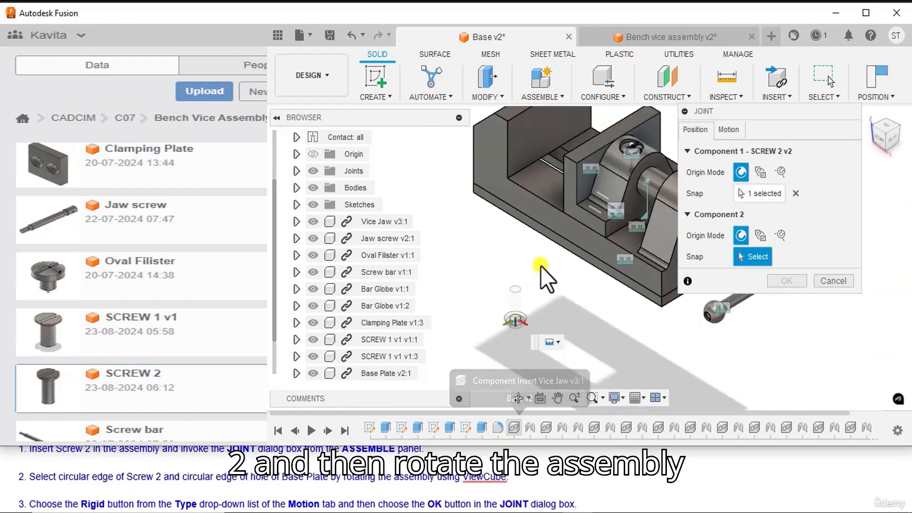
click(890, 141)
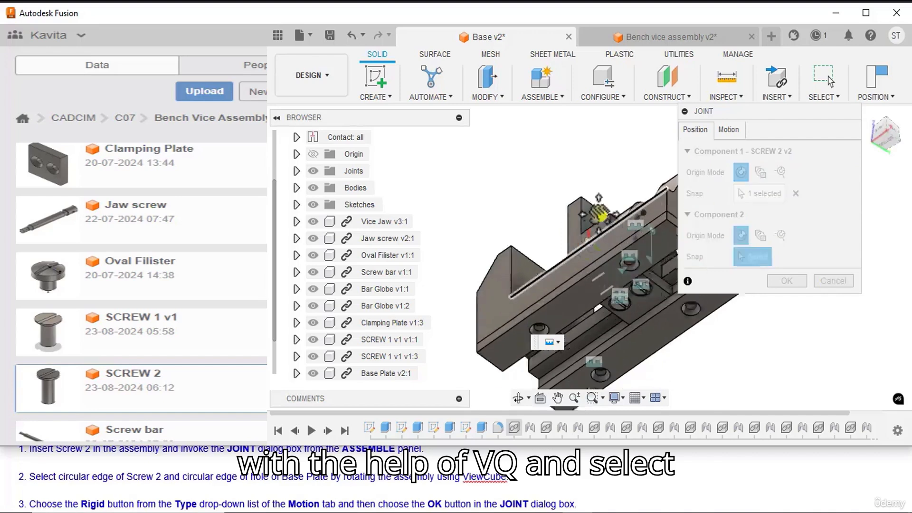
scroll(528, 295, up, 10)
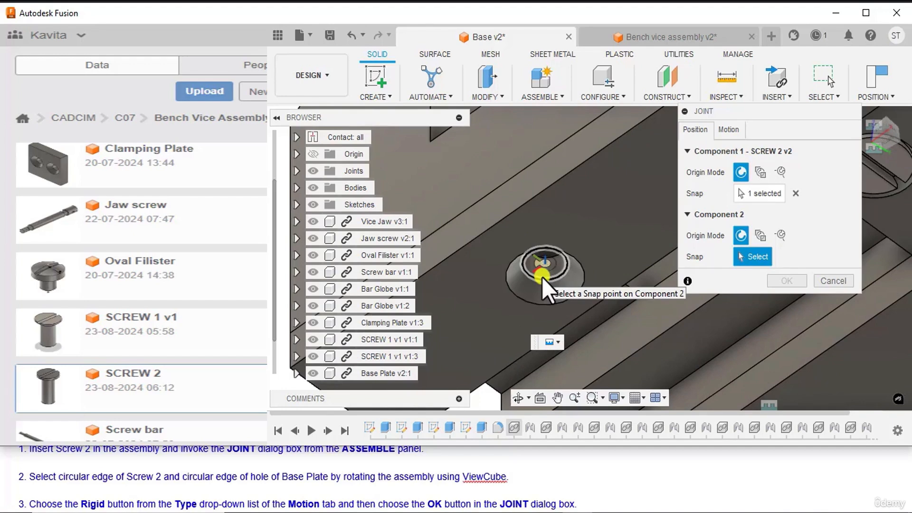
click(543, 277)
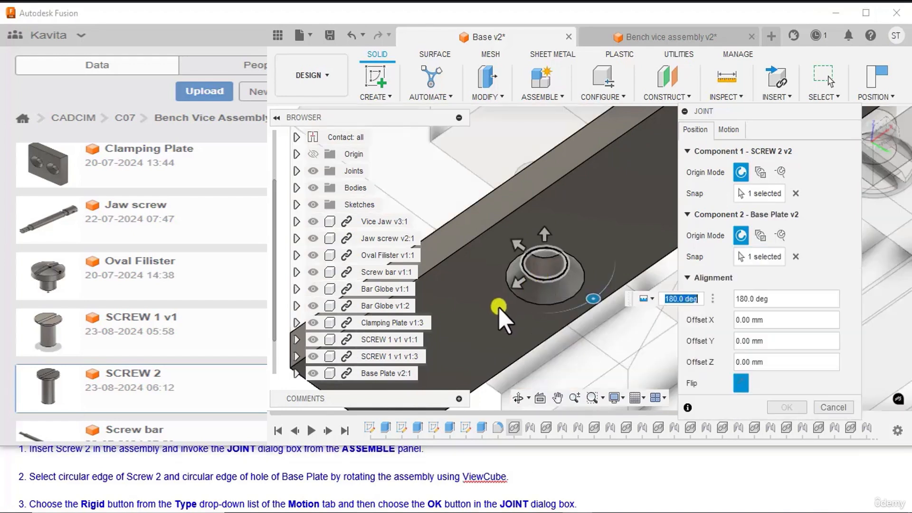
Step: Finish SCREW 2's joint to the Base Plate with the Rigid motion type and restore the home view
scroll(498, 308, down, 7)
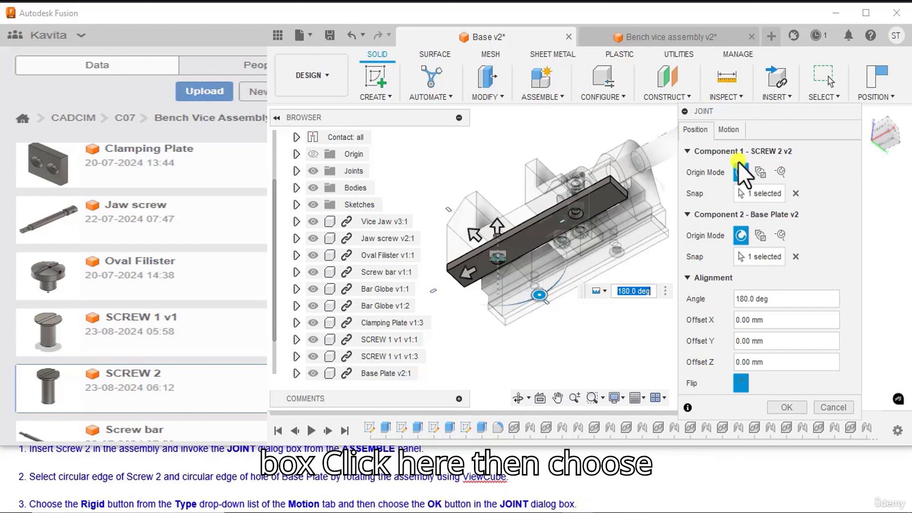
click(728, 130)
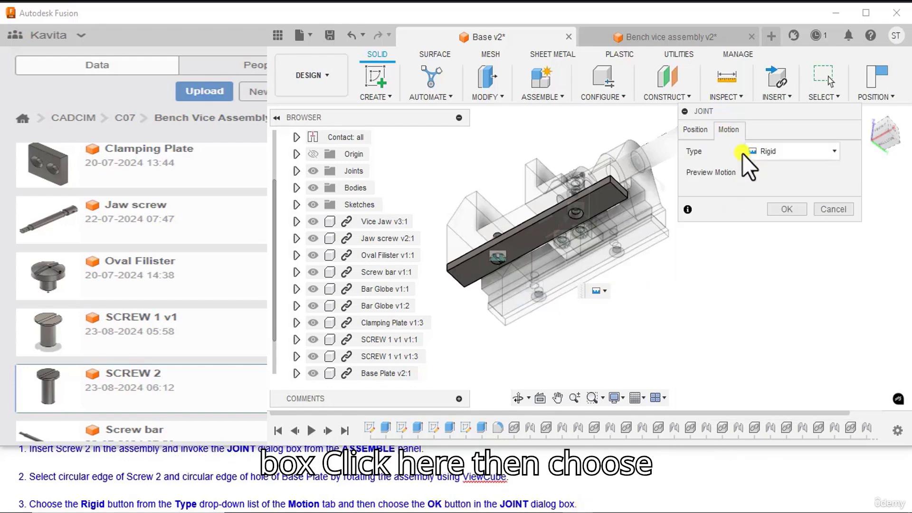
click(776, 155)
click(774, 169)
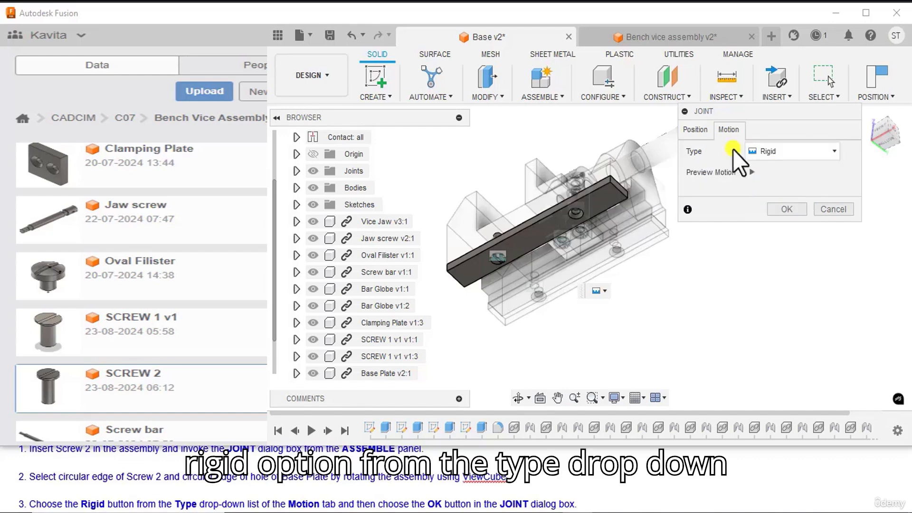
click(788, 210)
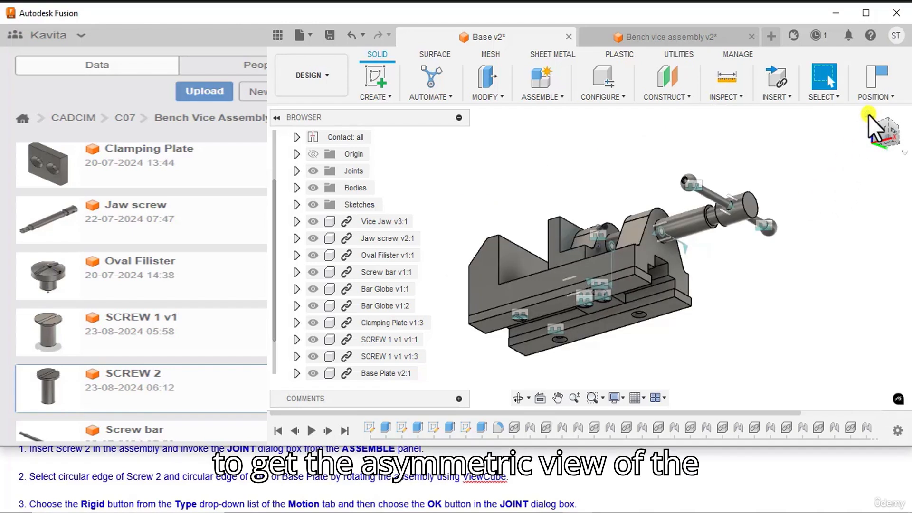
click(867, 115)
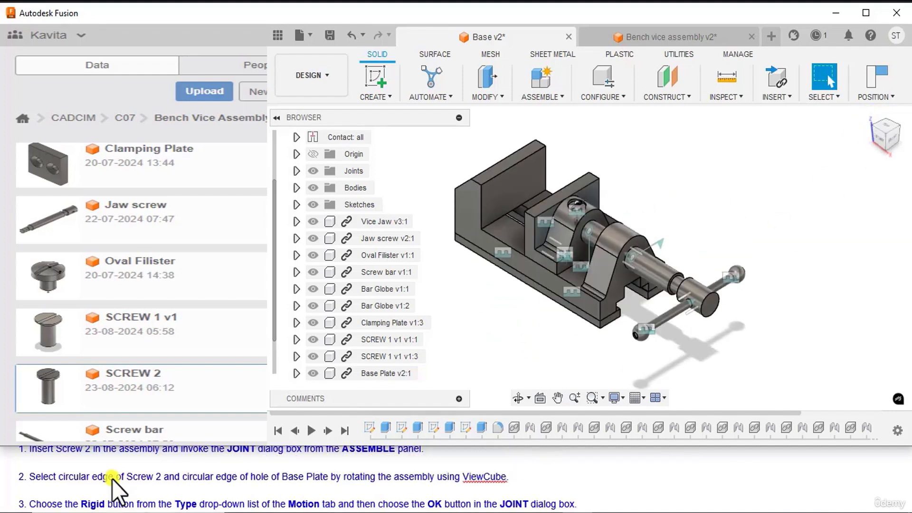
Step: Switch to the open Bench vice assembly v2 design
scroll(118, 488, down, 1)
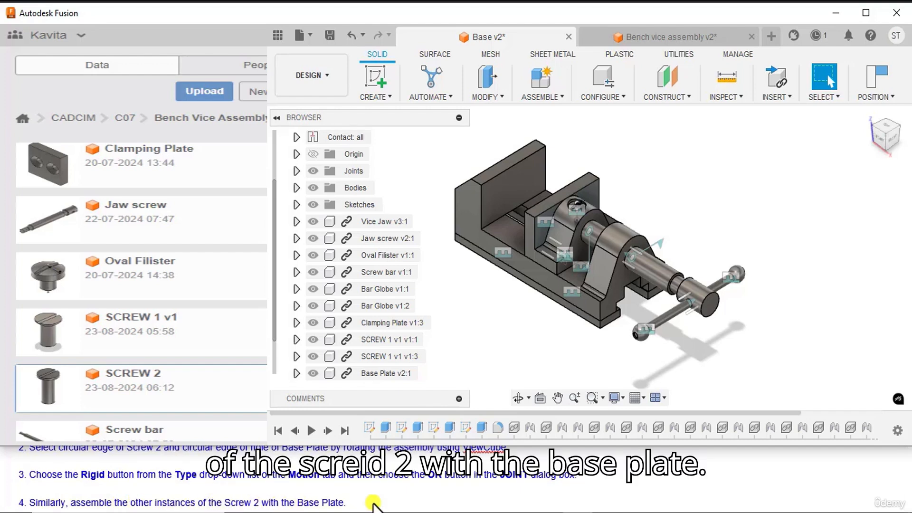
scroll(723, 205, down, 1)
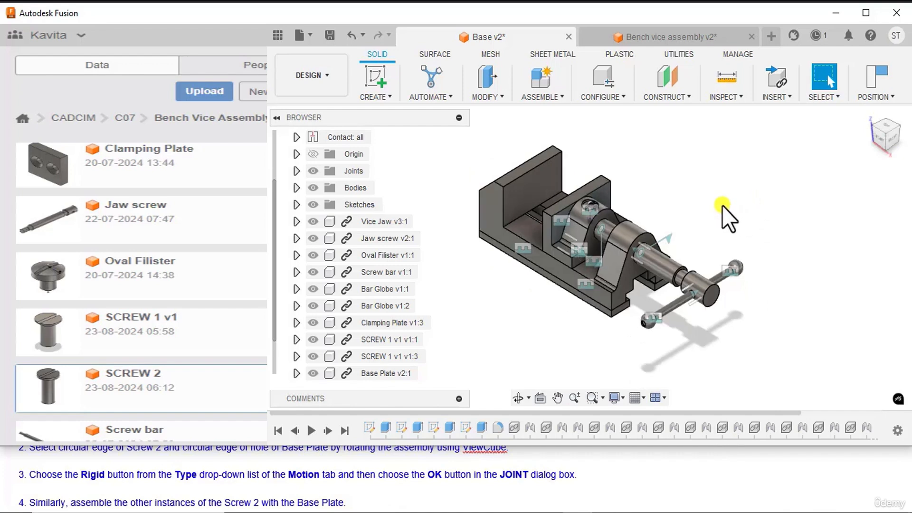
scroll(722, 206, up, 2)
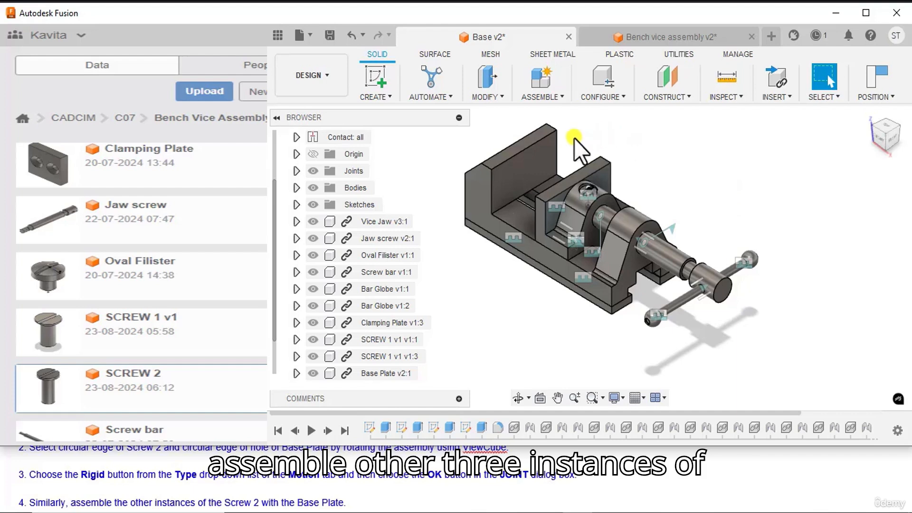
drag(895, 153, 880, 99)
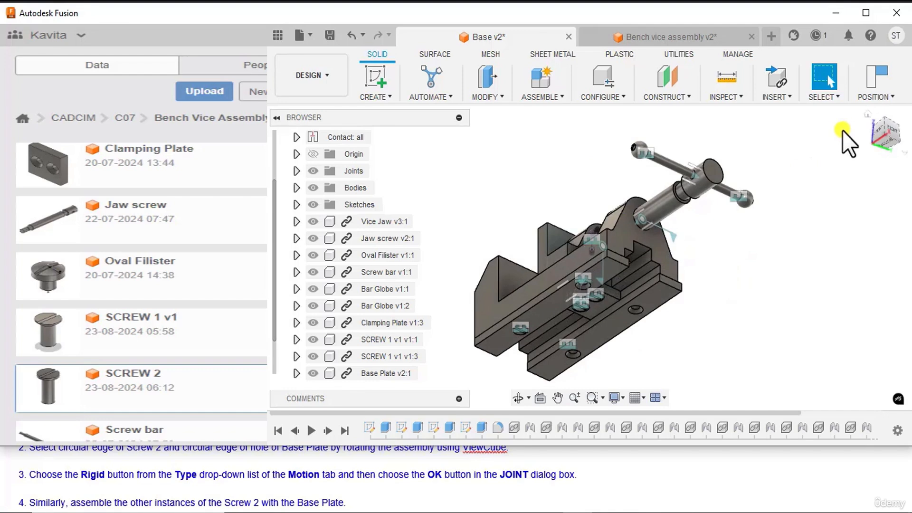
key(ctrl+Tab)
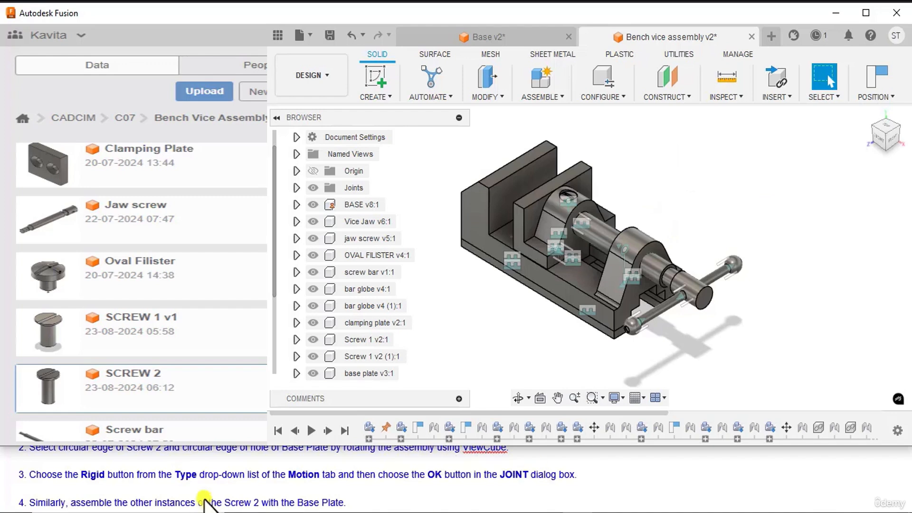
Step: Start the Interference analysis on the bench vice assembly, capturing the current positions of the moved components
scroll(204, 483, down, 3)
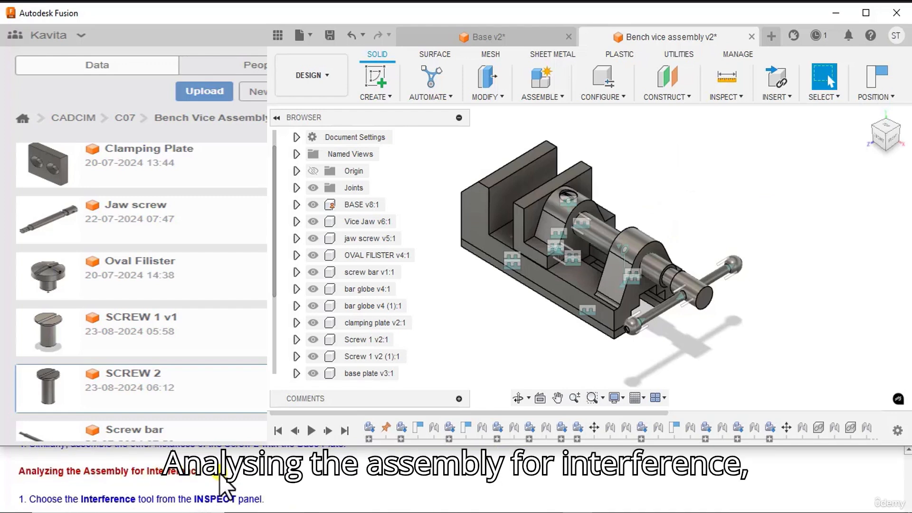
scroll(122, 490, down, 1)
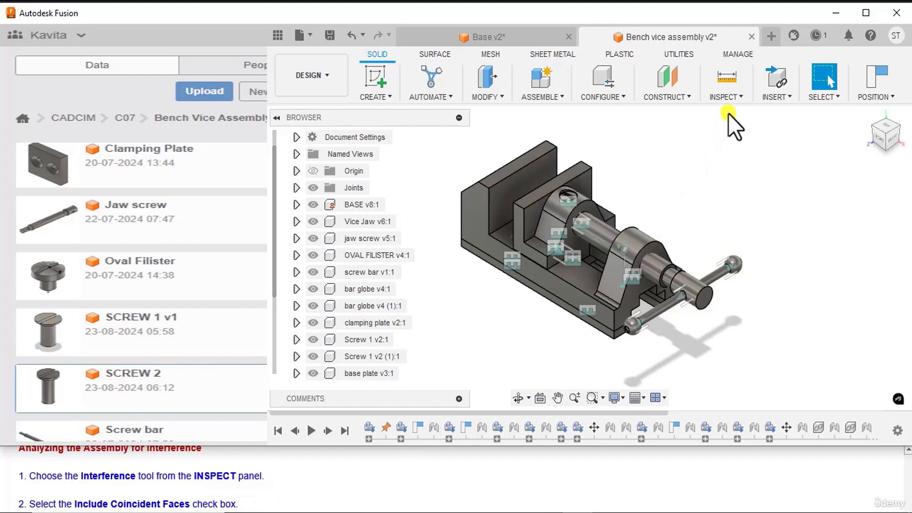
click(733, 96)
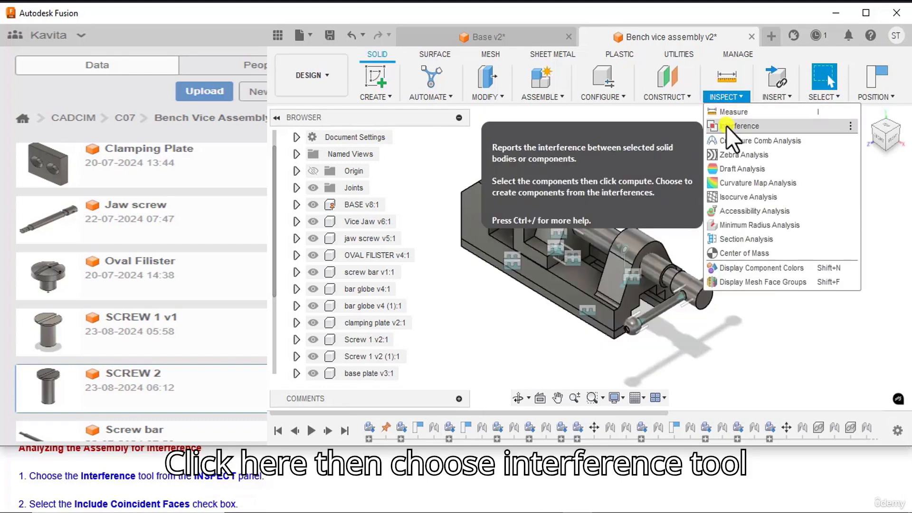
click(726, 126)
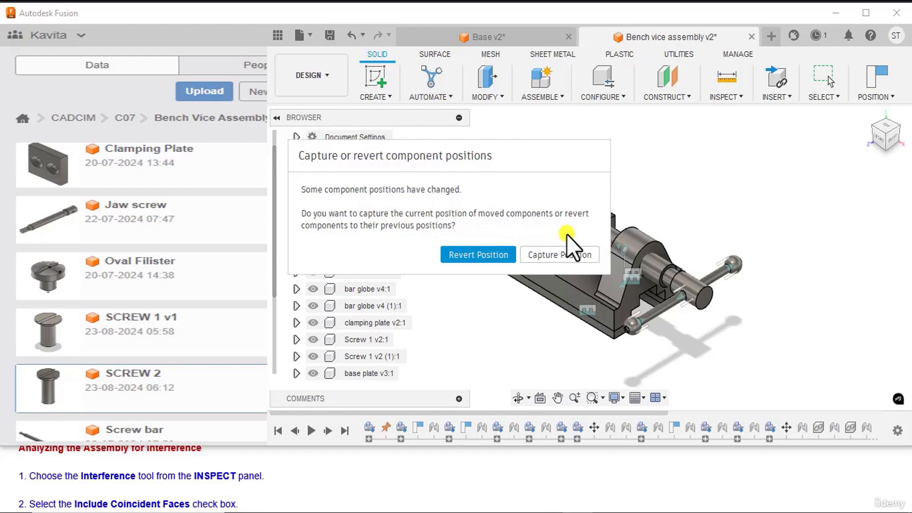
click(561, 257)
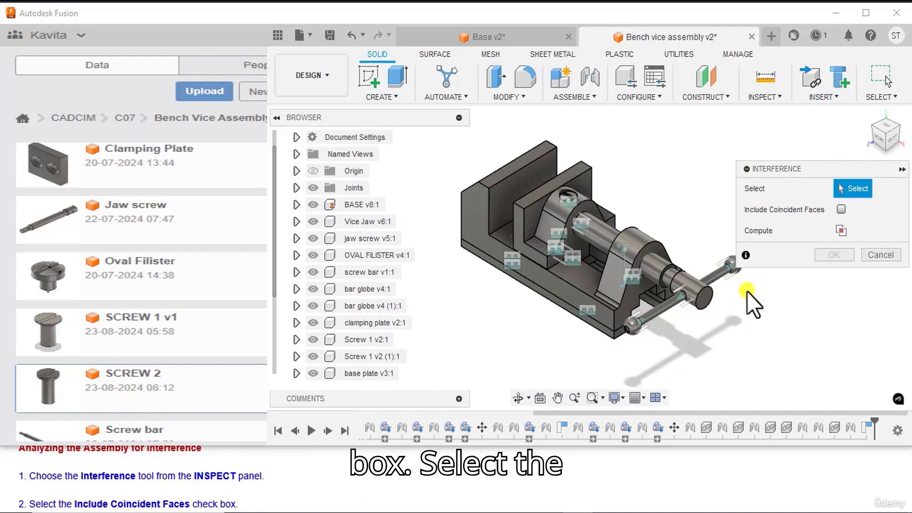
Step: Include coincident faces and select every component of the bench vice assembly, from BASE through the last SCREW 2, for the interference check
click(841, 207)
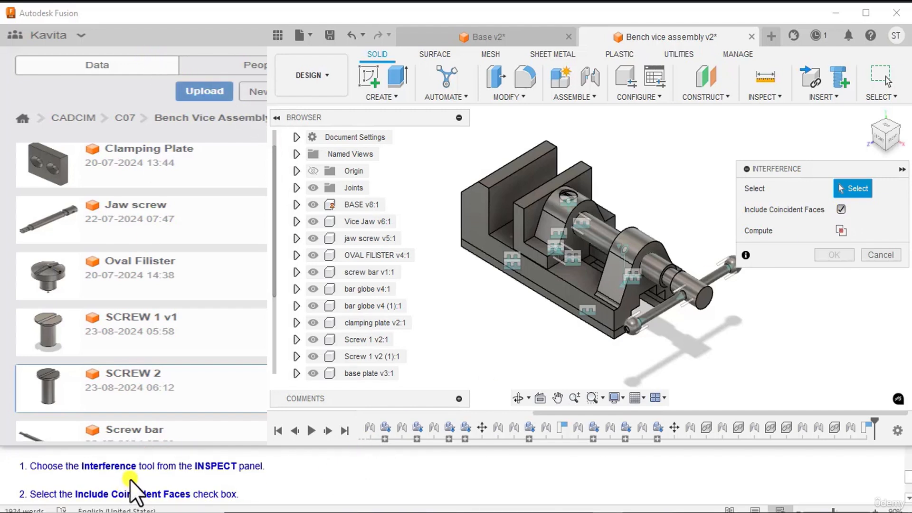
scroll(136, 475, down, 3)
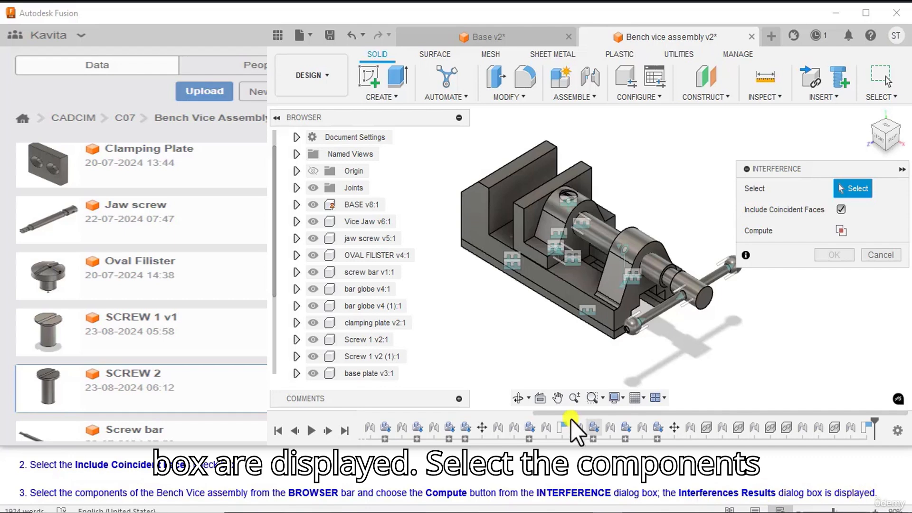
click(380, 203)
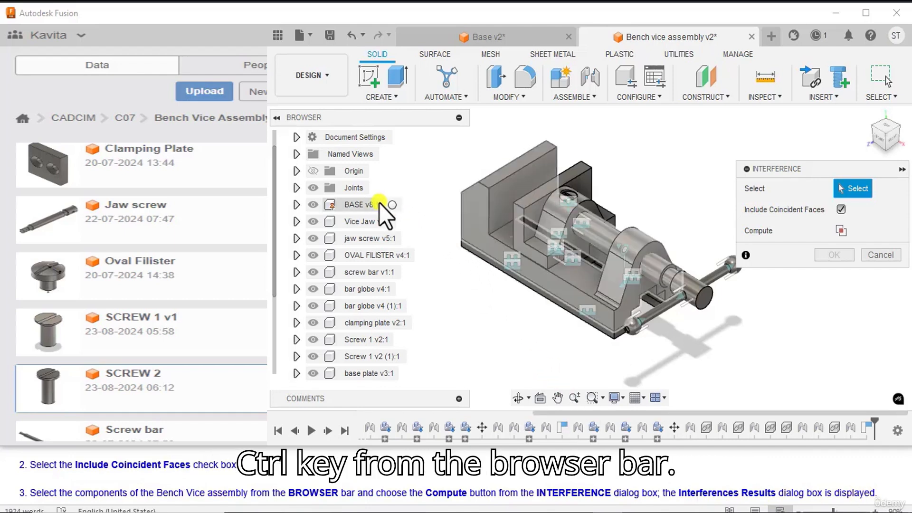
click(376, 203)
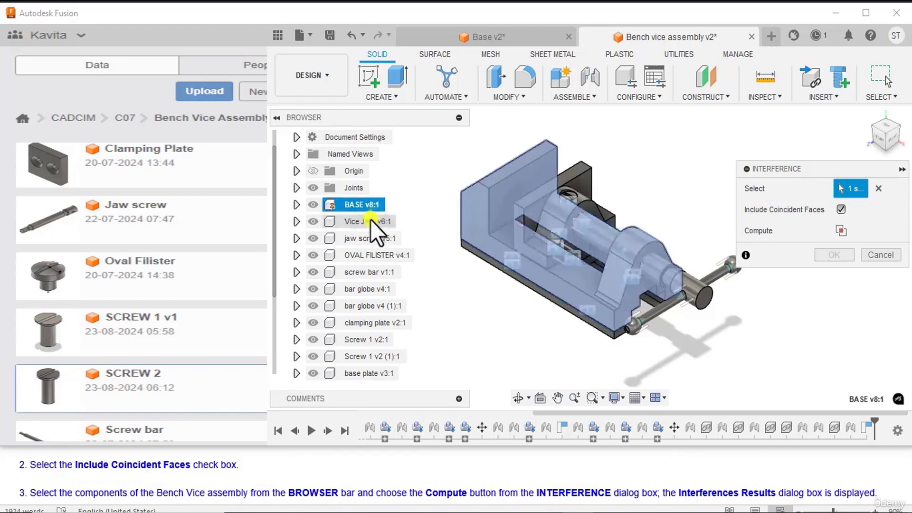
ctrl+click(371, 220)
ctrl+click(368, 238)
ctrl+click(366, 255)
ctrl+click(363, 272)
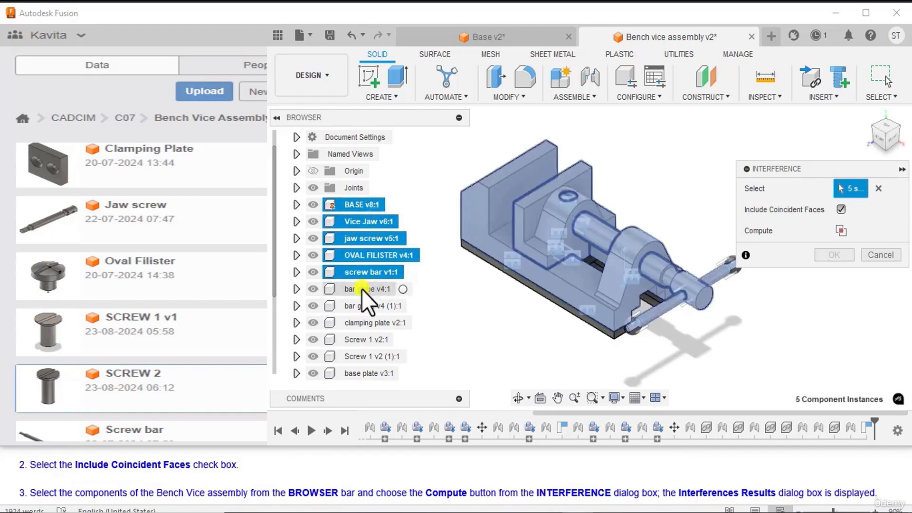
ctrl+click(361, 288)
ctrl+click(361, 306)
ctrl+click(363, 323)
ctrl+click(362, 339)
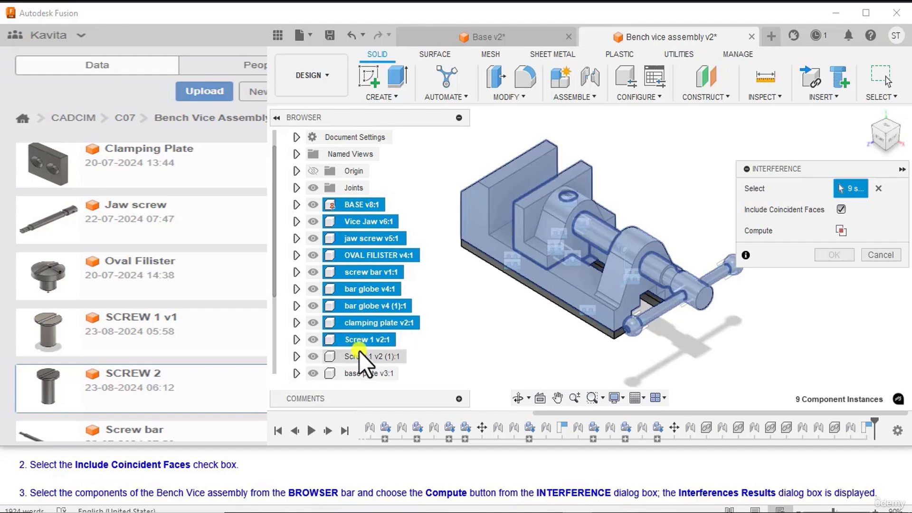
ctrl+click(360, 356)
ctrl+click(364, 371)
scroll(390, 352, down, 1)
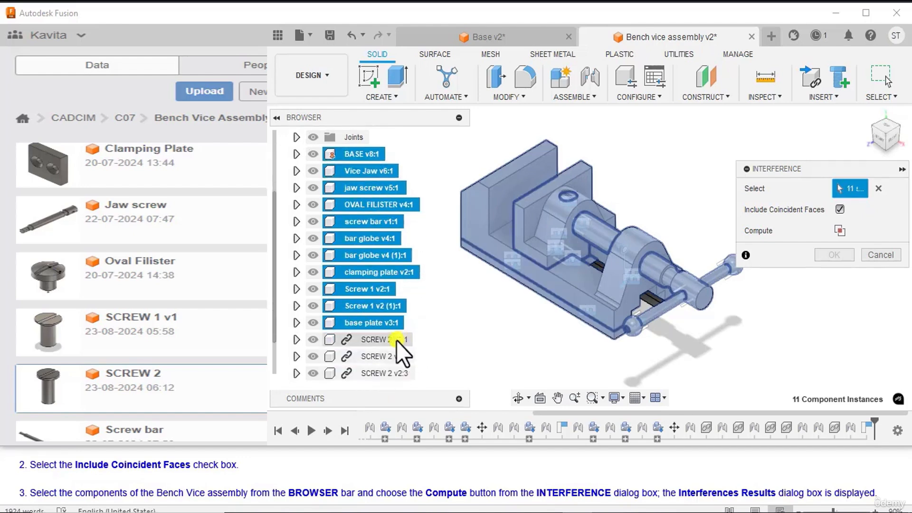
ctrl+click(396, 340)
ctrl+click(389, 357)
ctrl+click(386, 373)
scroll(400, 343, down, 1)
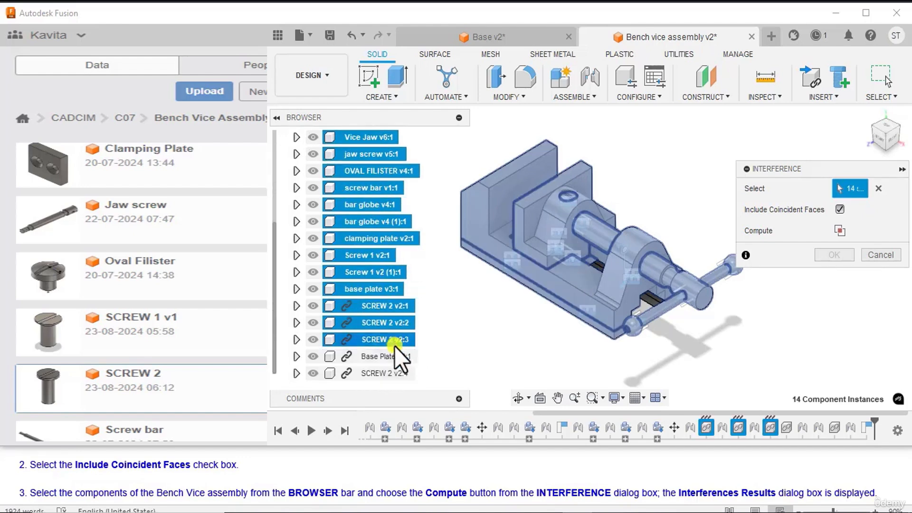
ctrl+click(389, 356)
ctrl+click(386, 373)
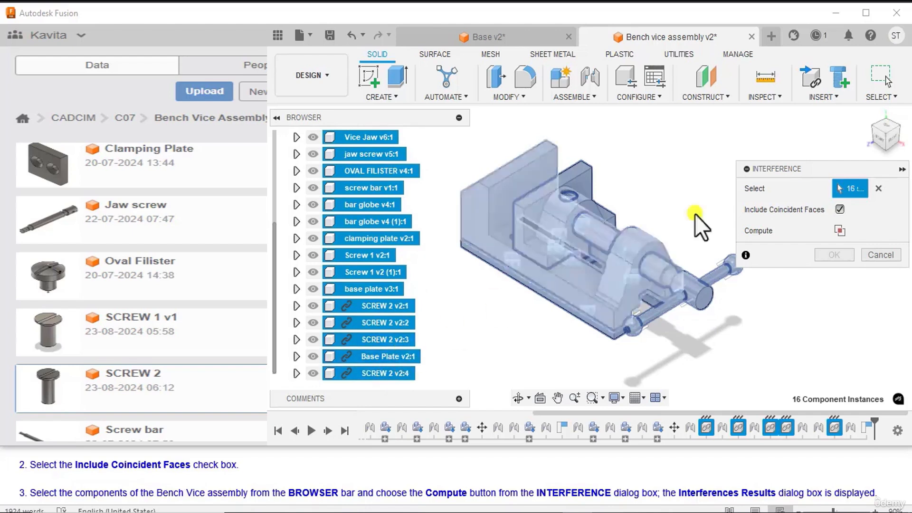
Step: Compute the interference between the selected components, review the listed component pairs and volumes, and accept the results
click(838, 231)
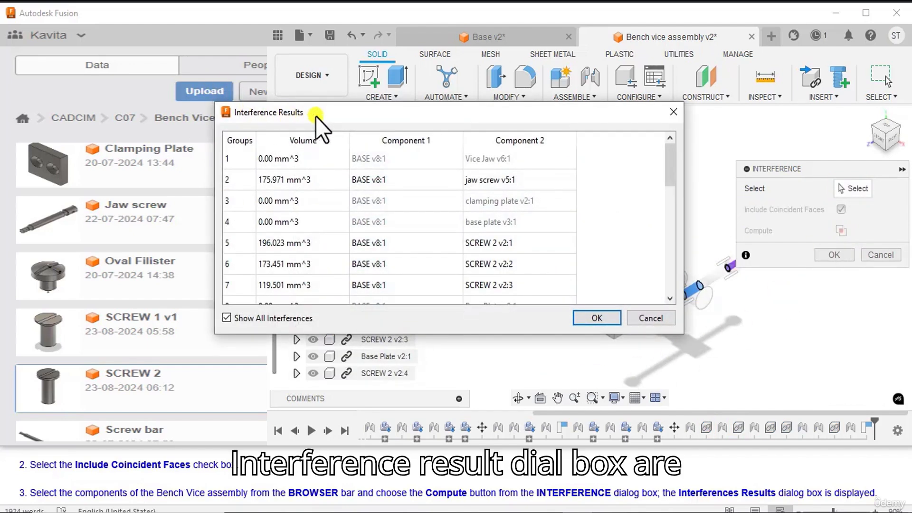
scroll(274, 457, down, 1)
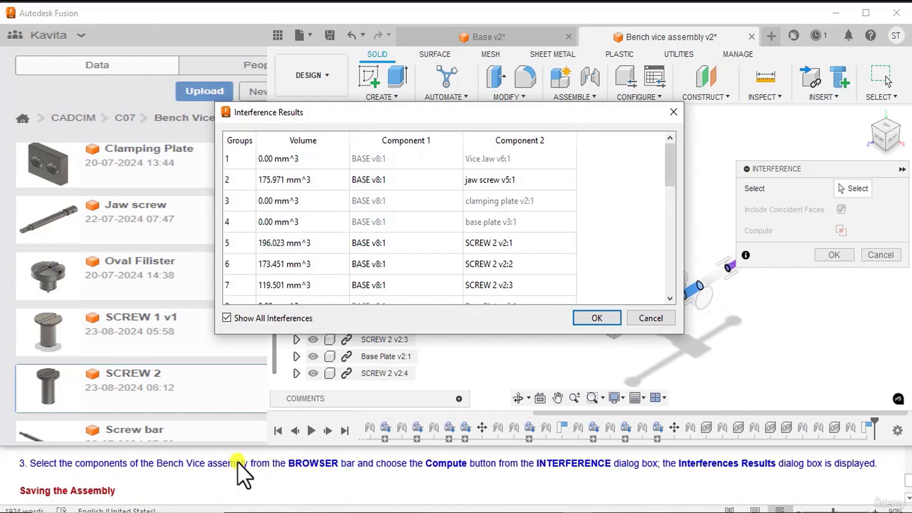
scroll(238, 462, up, 1)
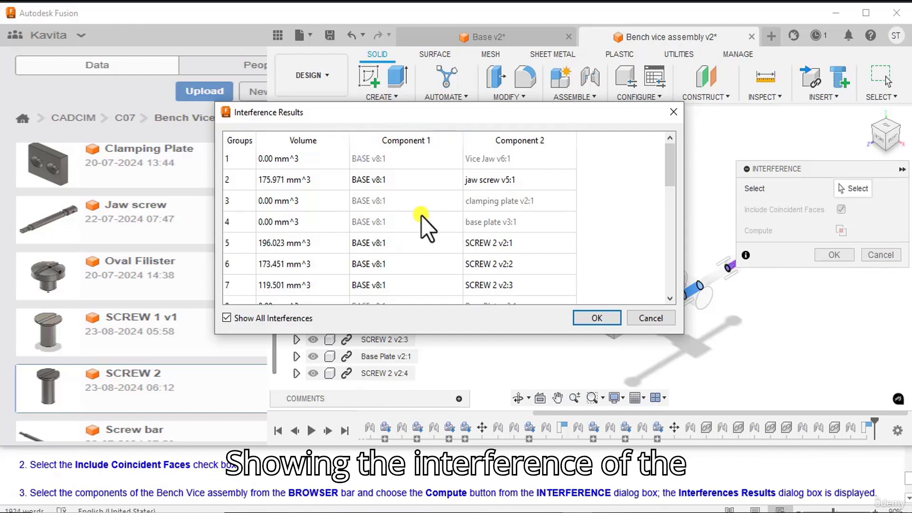
mouse_move(421, 211)
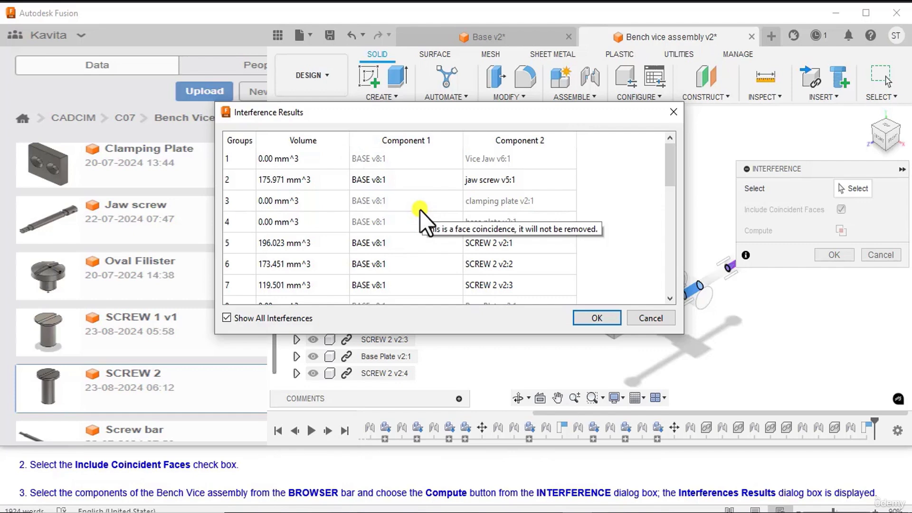
click(597, 318)
Step: Save the bench vice assembly as a new version with the description User Saved
scroll(68, 451, down, 1)
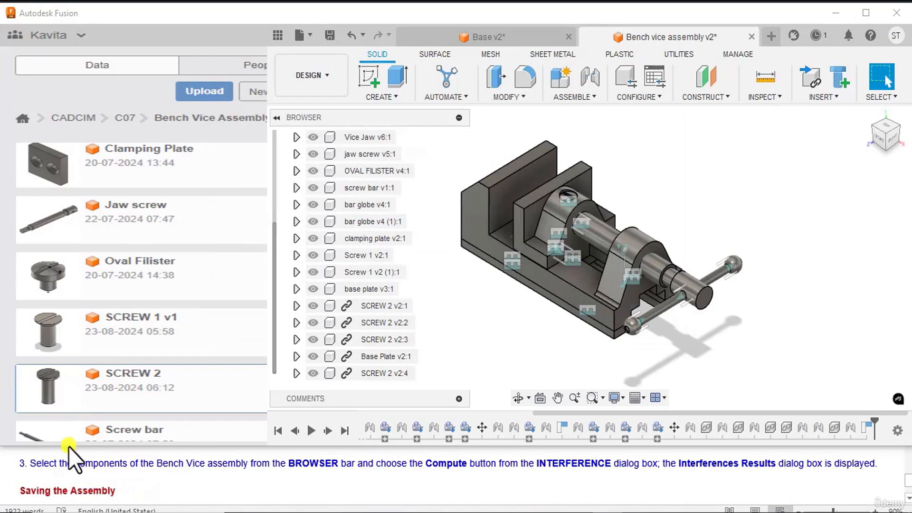
scroll(71, 493, down, 1)
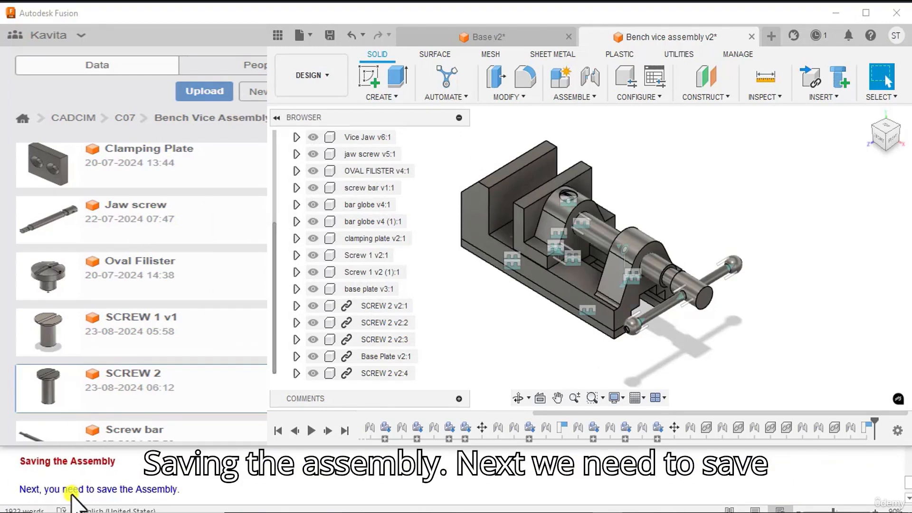
scroll(172, 499, down, 1)
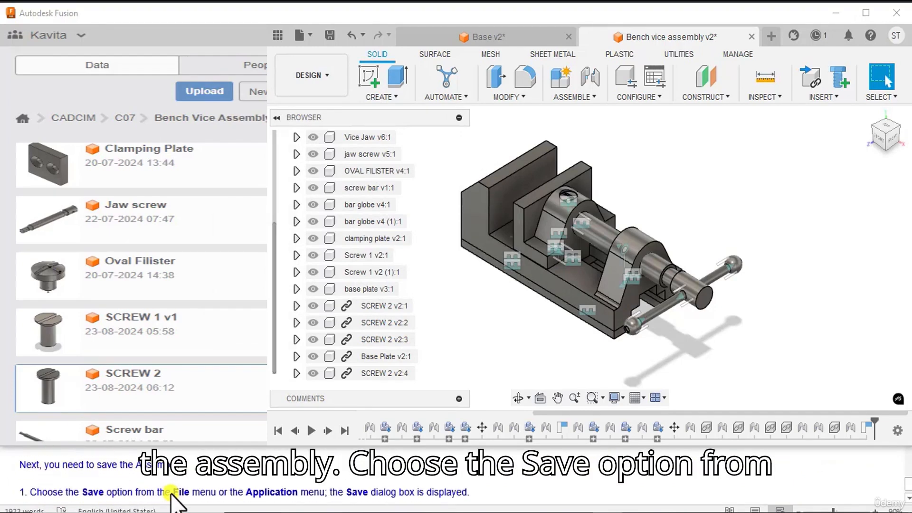
scroll(172, 499, down, 1)
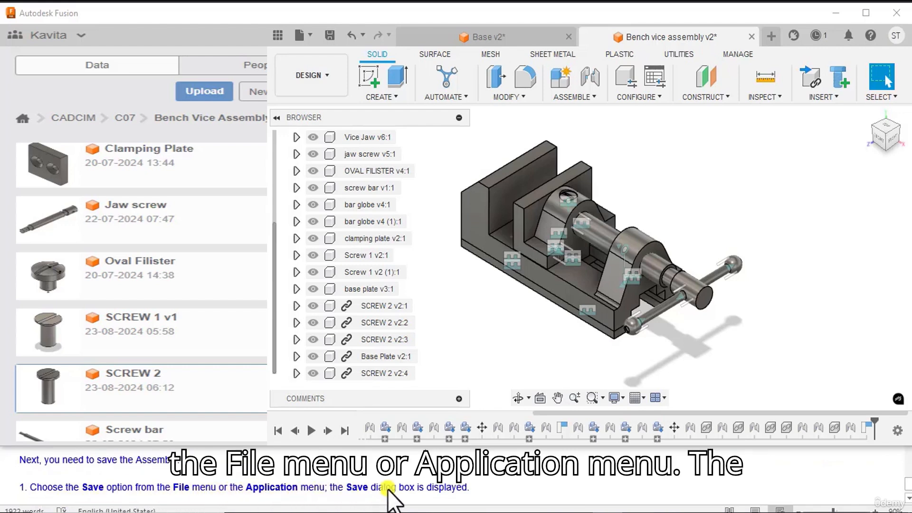
click(309, 36)
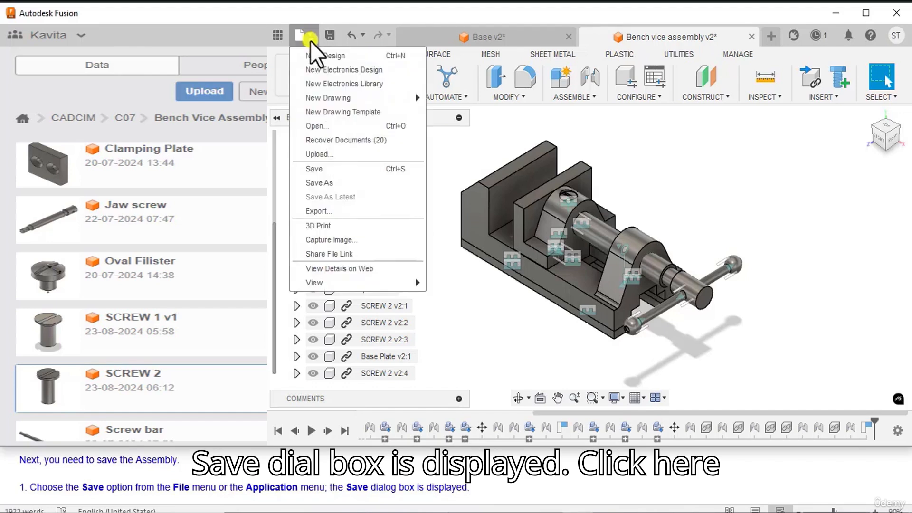
click(318, 169)
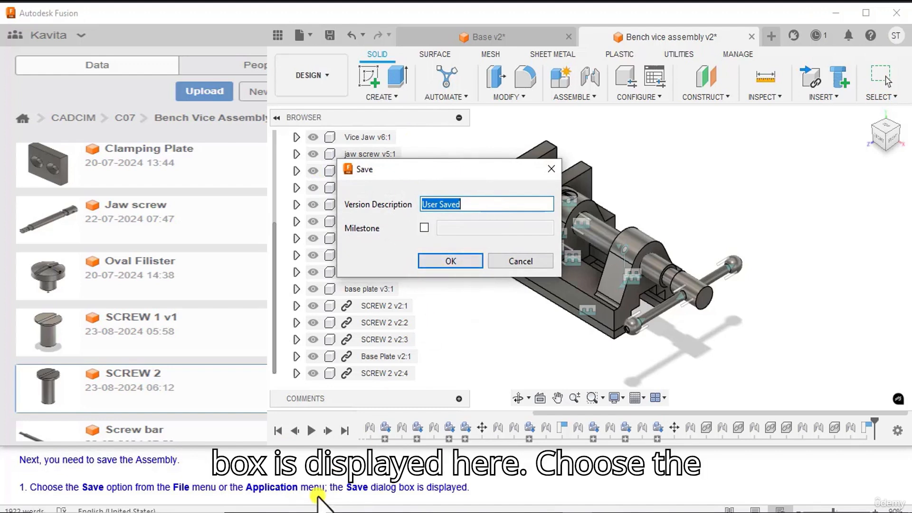
scroll(313, 489, down, 1)
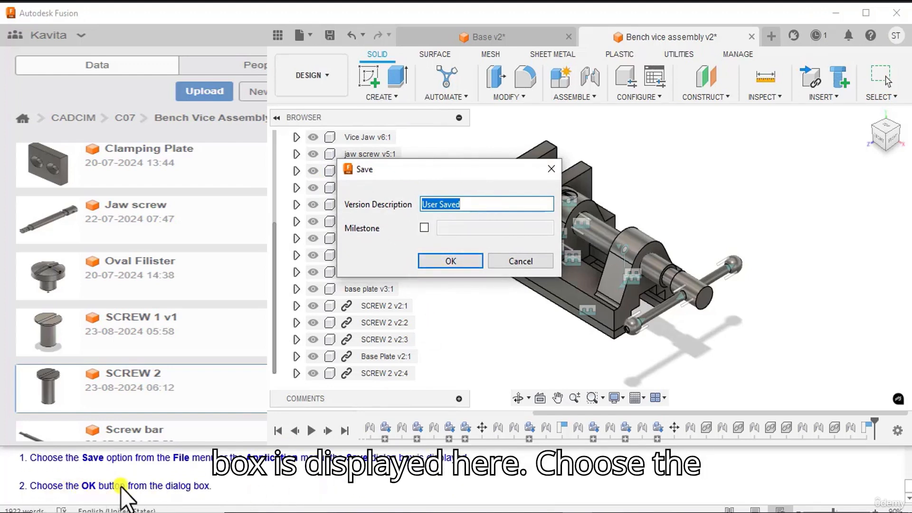
click(442, 260)
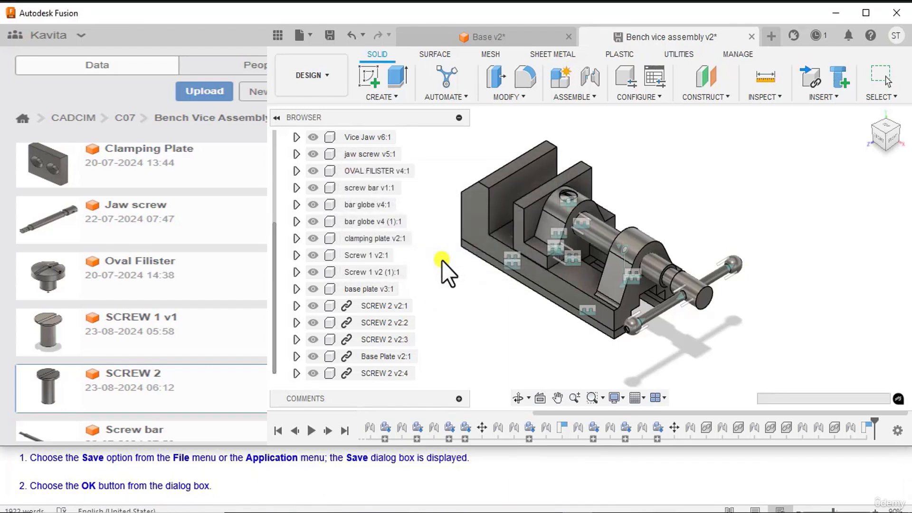